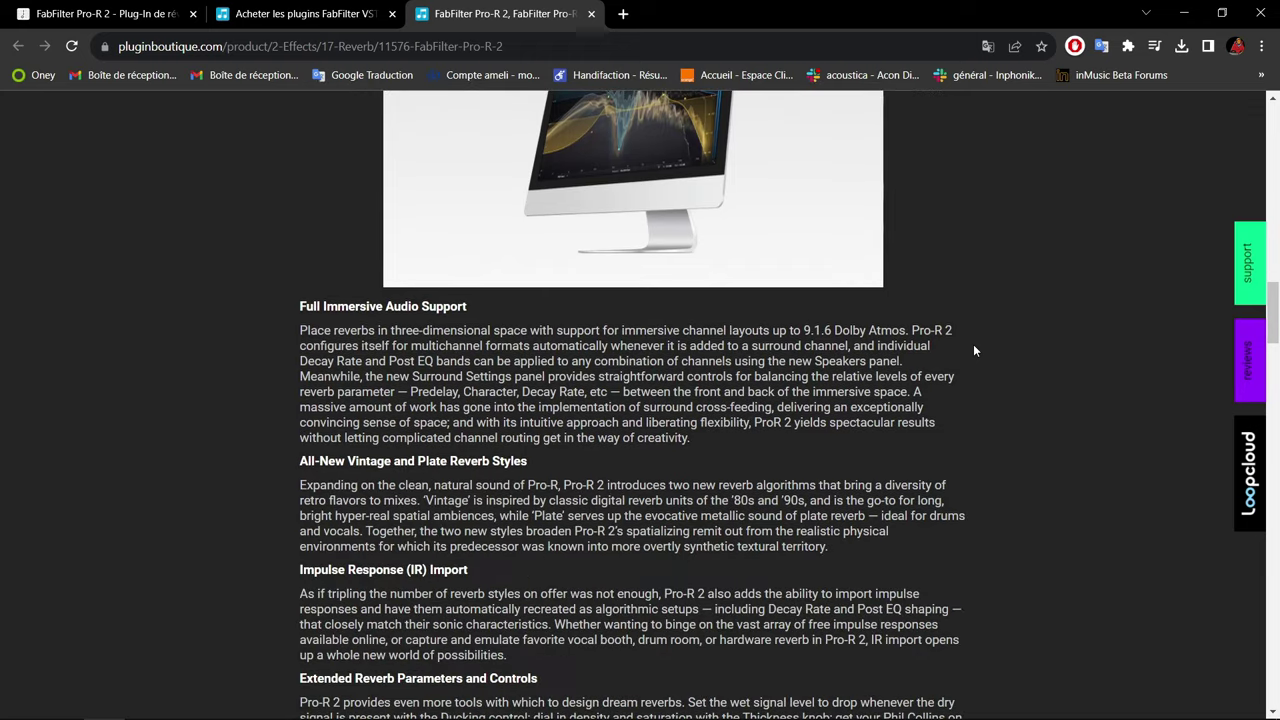
Read the FabFilter Pro-R 2 product page down to its features and system requirements, and return to the demos32 song in Reason
scroll(975, 350, down, 5)
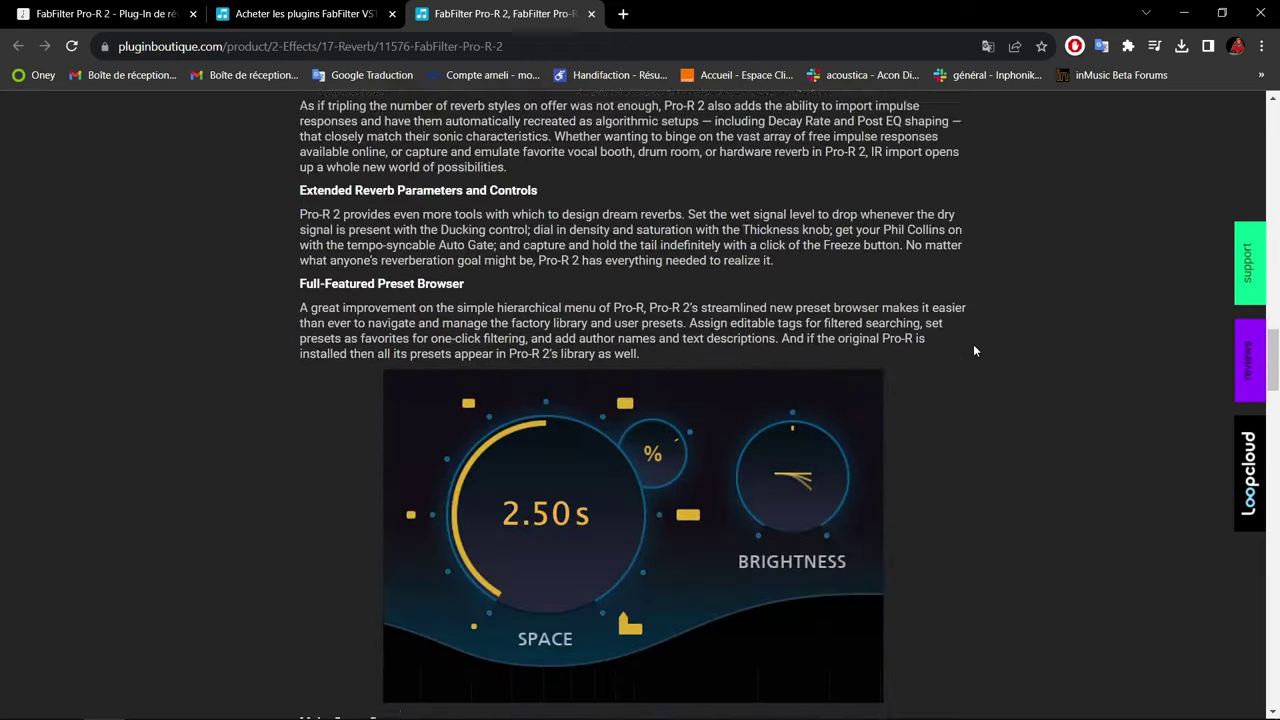
scroll(975, 350, down, 7)
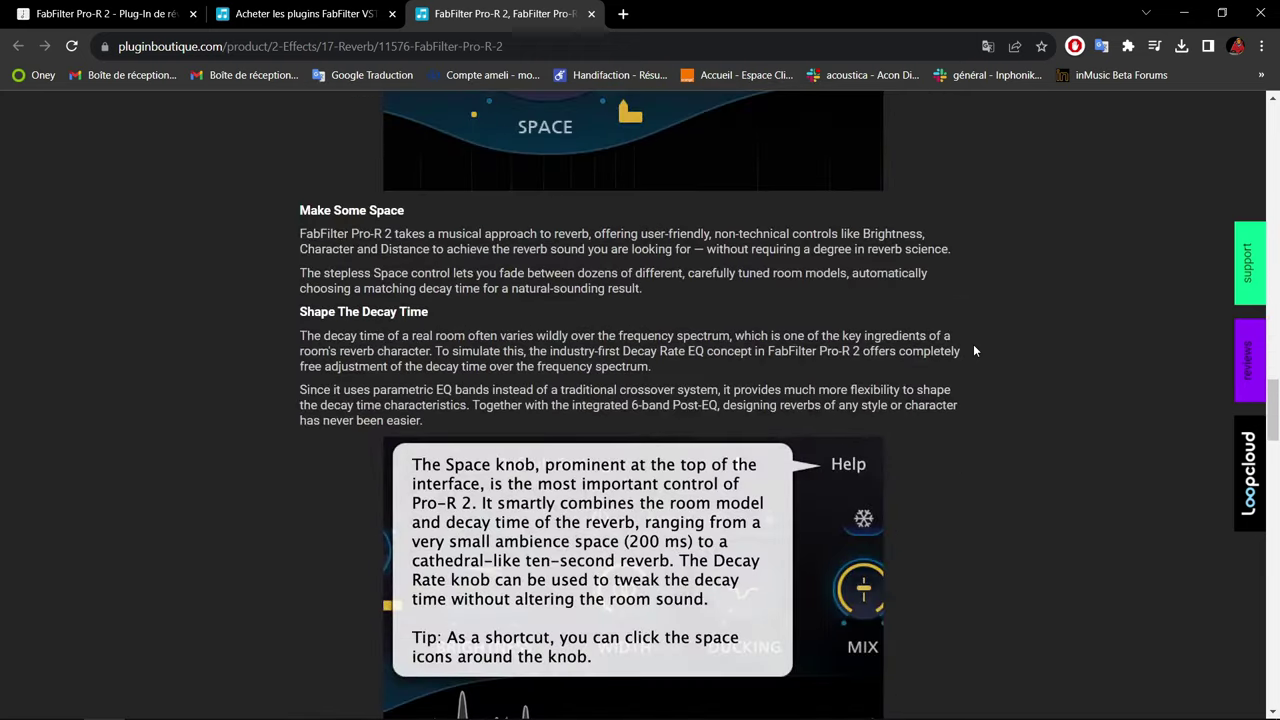
scroll(975, 350, down, 4)
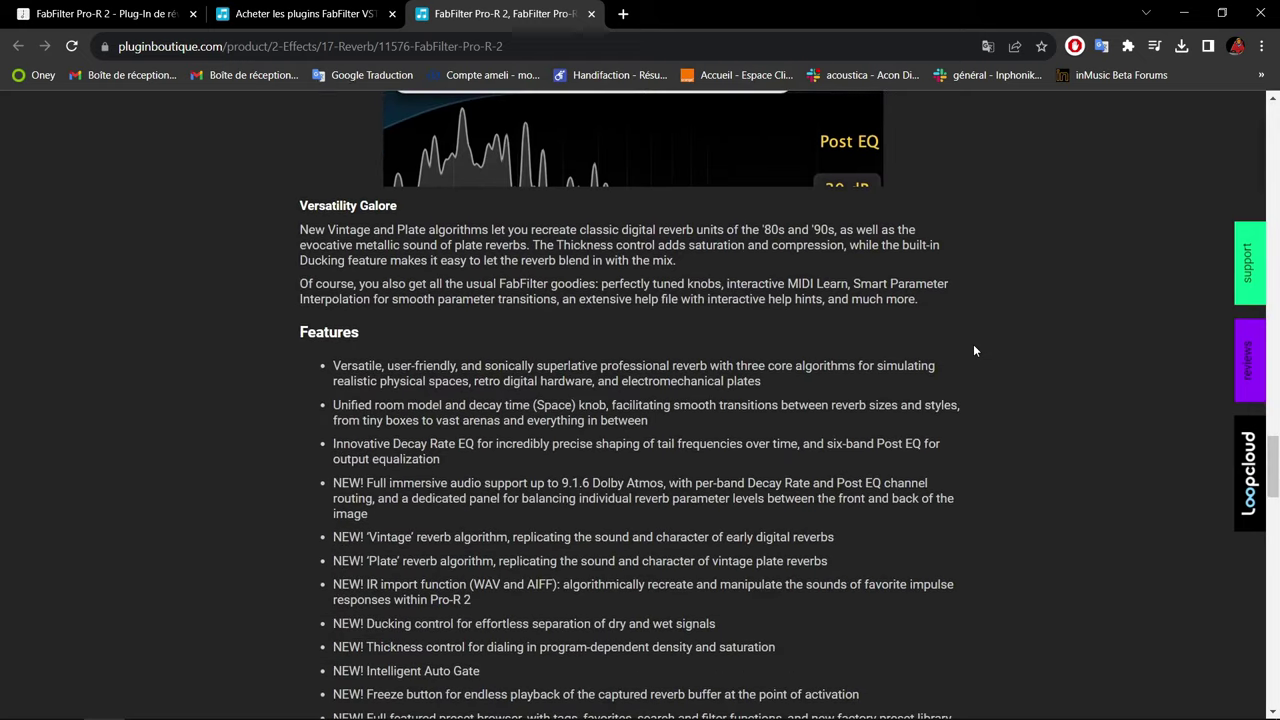
scroll(975, 350, down, 2)
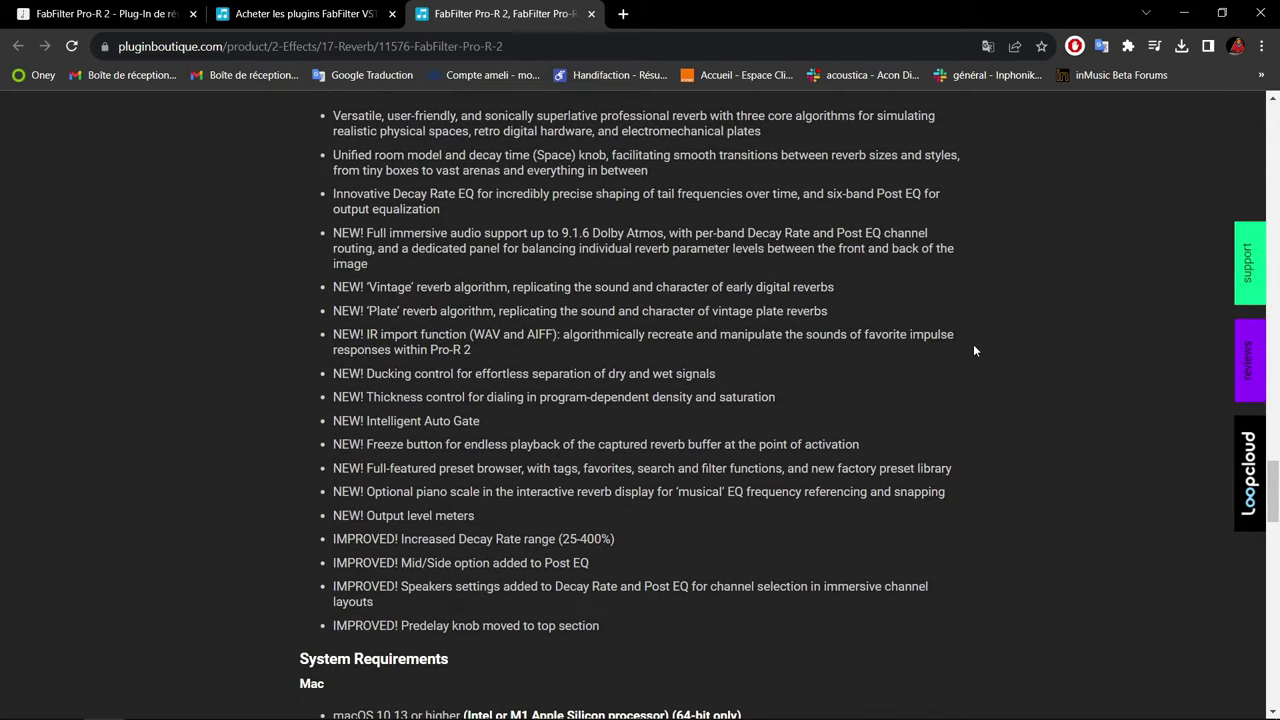
scroll(975, 350, down, 2)
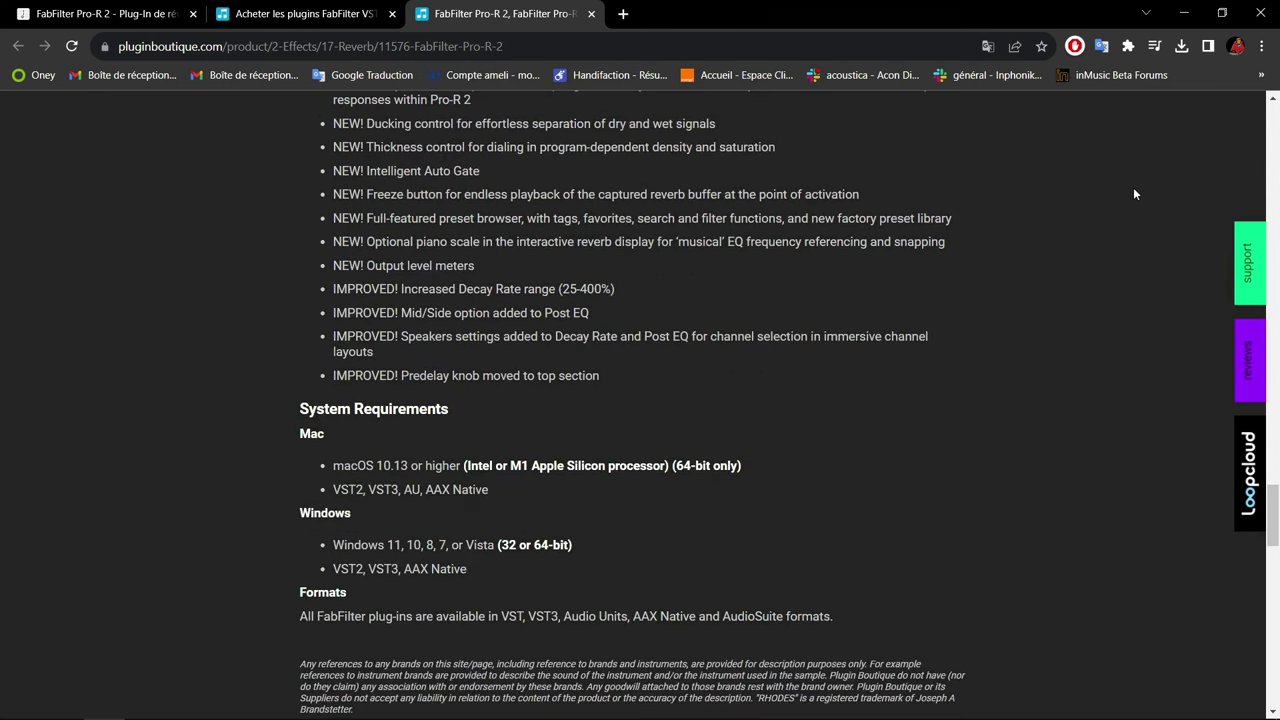
click(1250, 14)
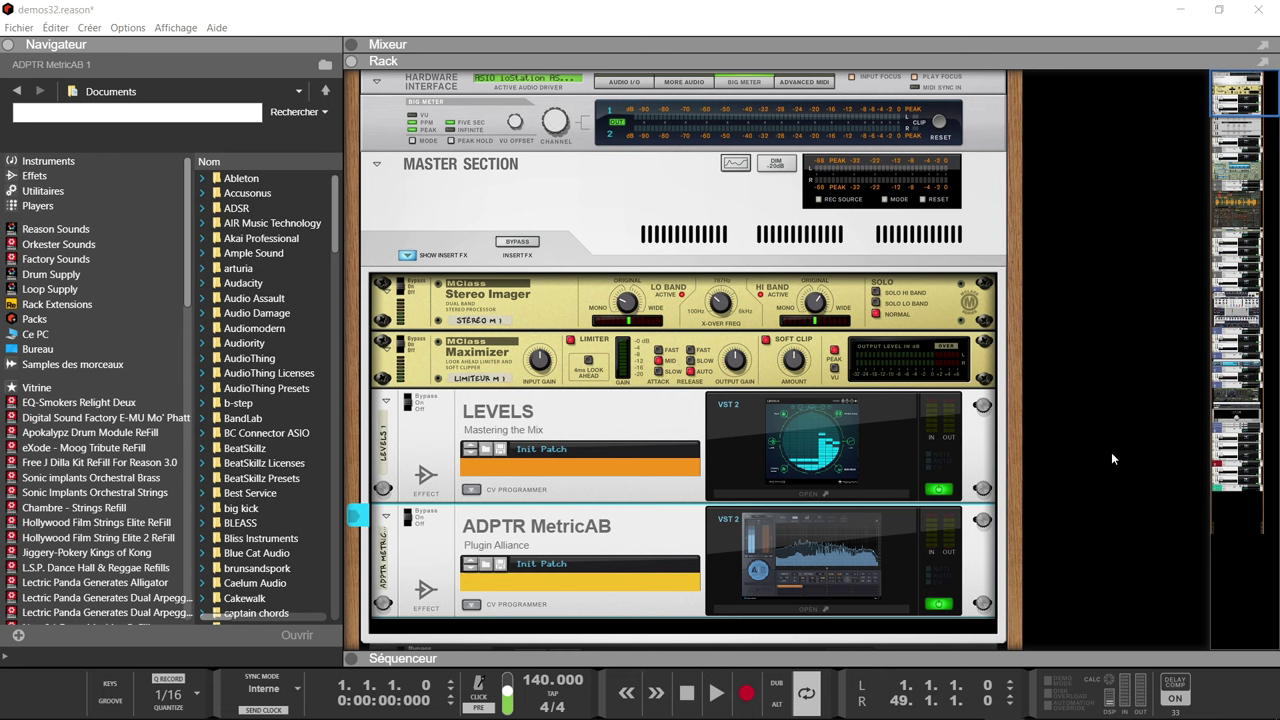
Look through the song's rack devices, from the master section to the MELODIE bus, for the channels that use FabFilter Pro-R 2
scroll(1126, 450, down, 12)
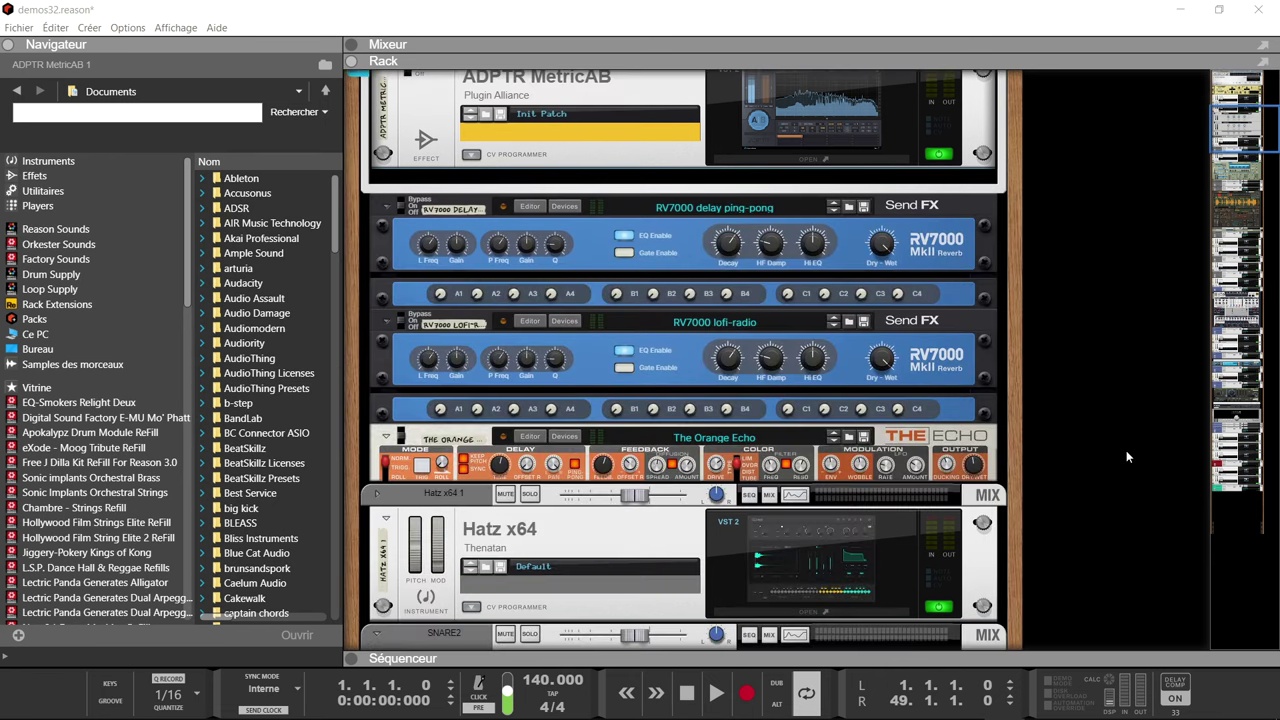
scroll(1126, 450, down, 7)
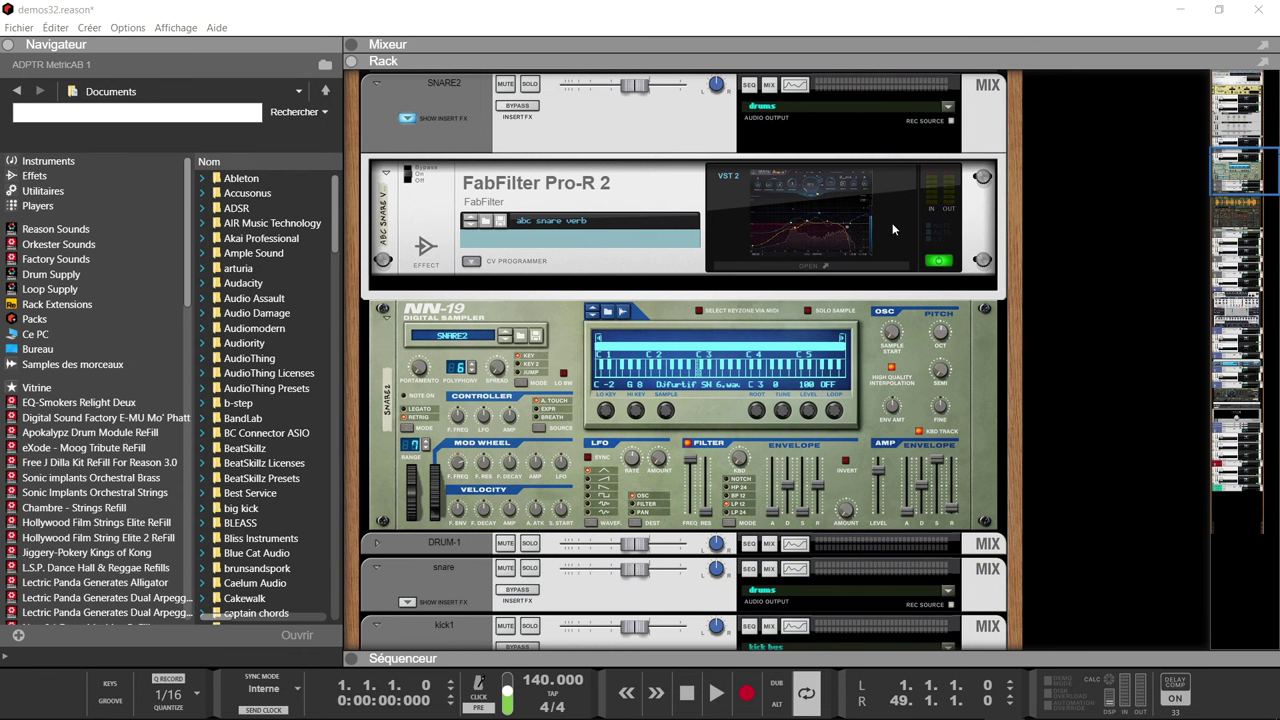
scroll(891, 226, down, 20)
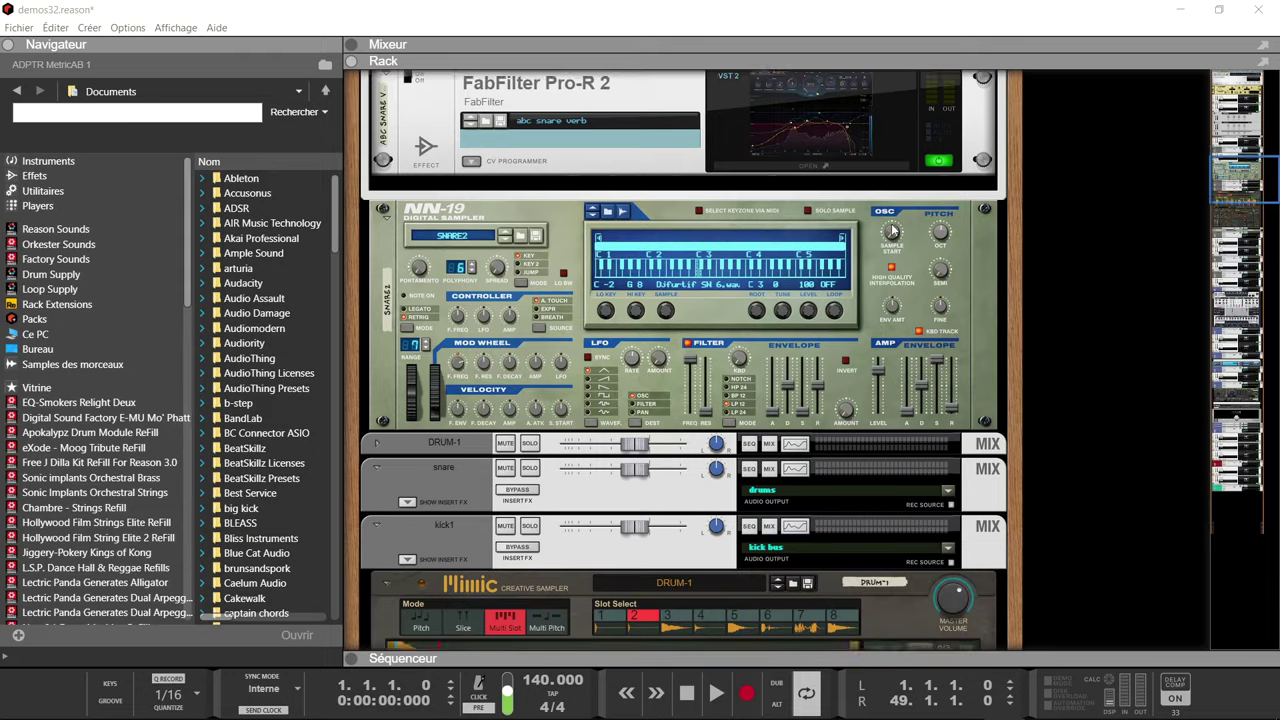
scroll(893, 230, down, 20)
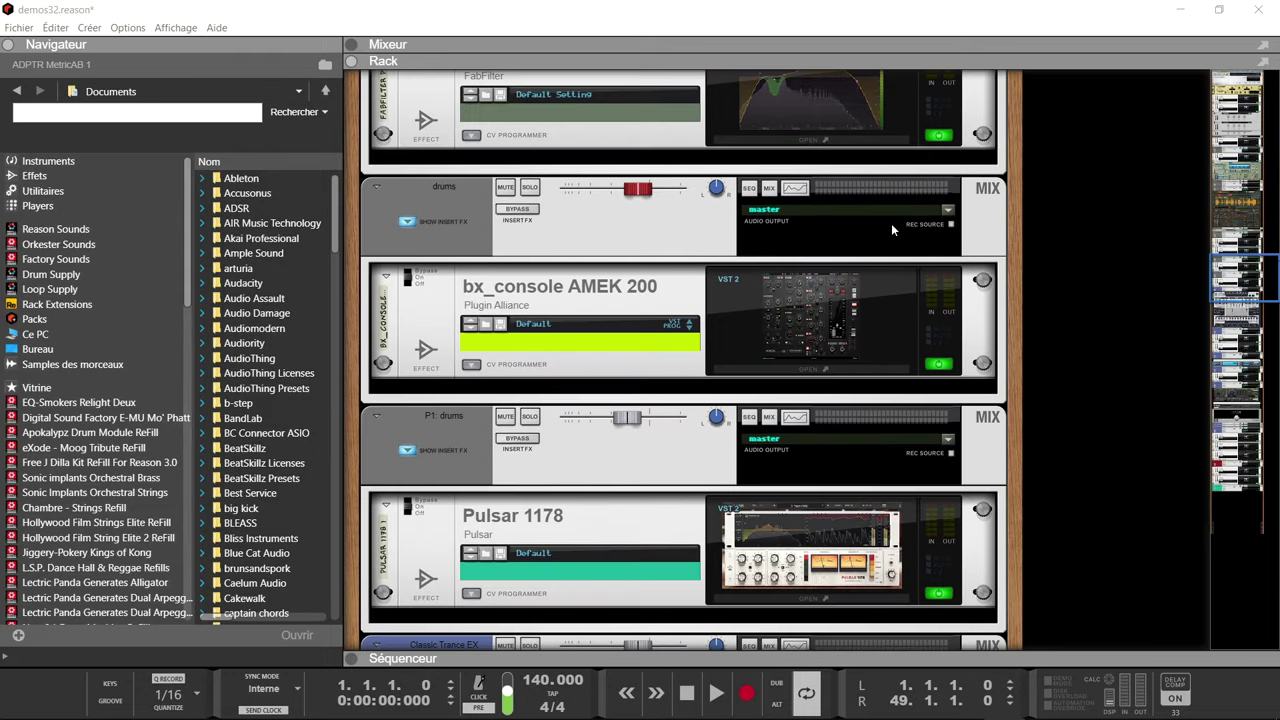
scroll(893, 230, down, 20)
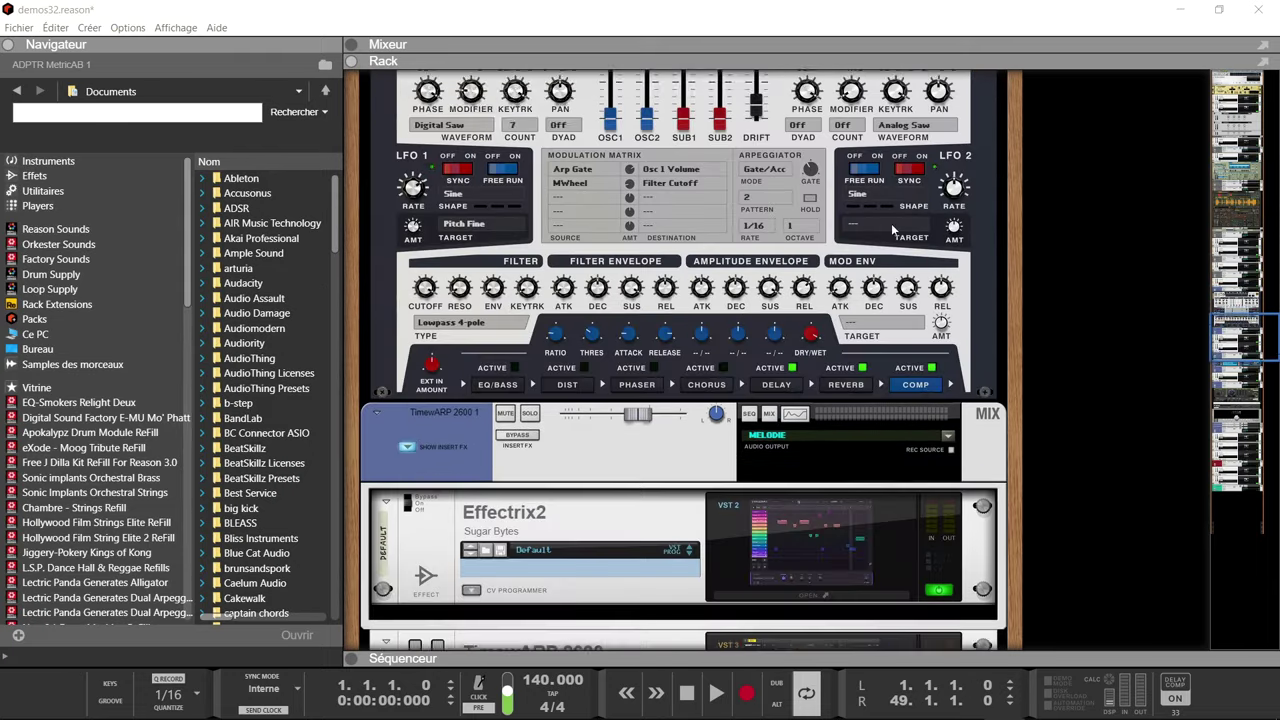
scroll(891, 223, down, 4)
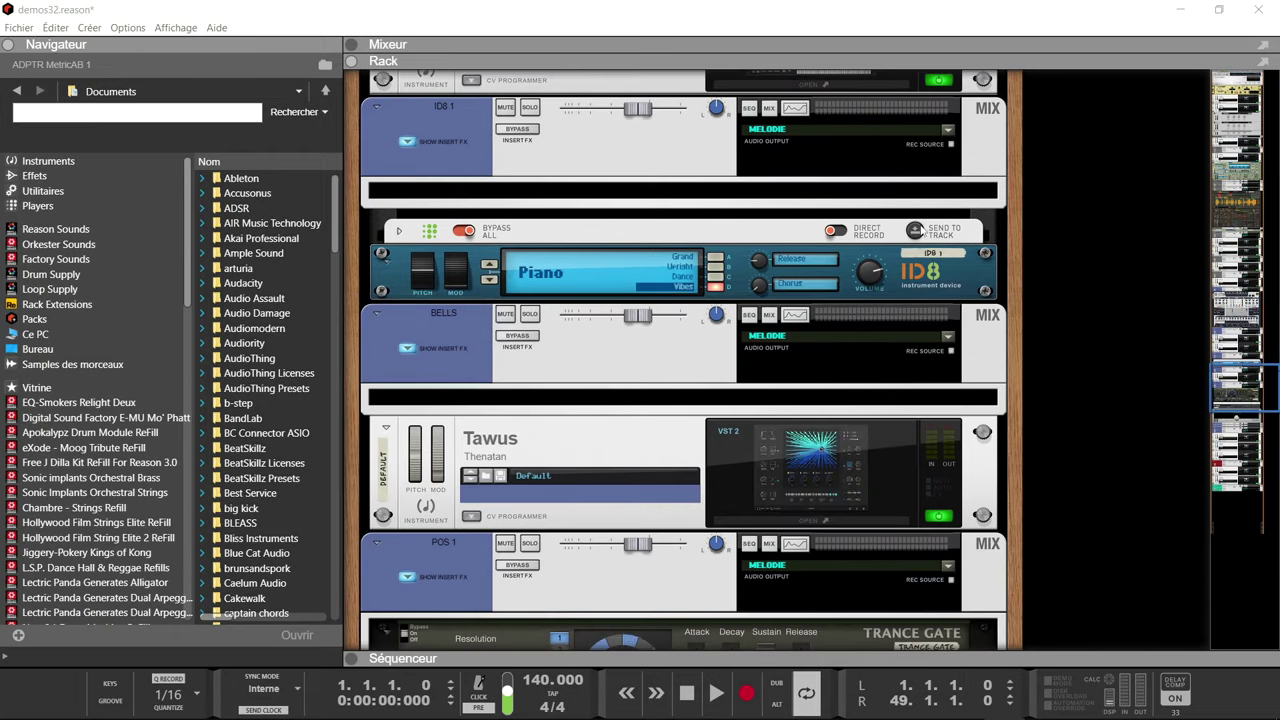
drag(1252, 391, 1230, 164)
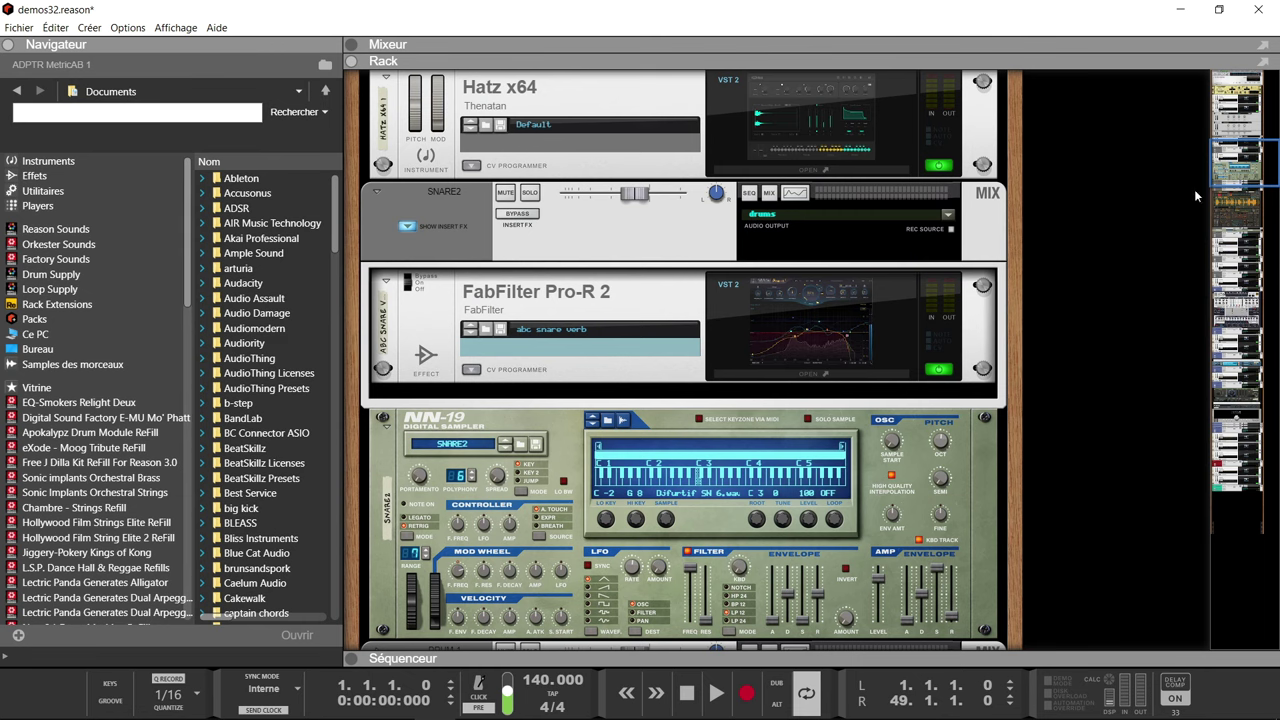
drag(1234, 158, 1200, 402)
scroll(836, 340, down, 10)
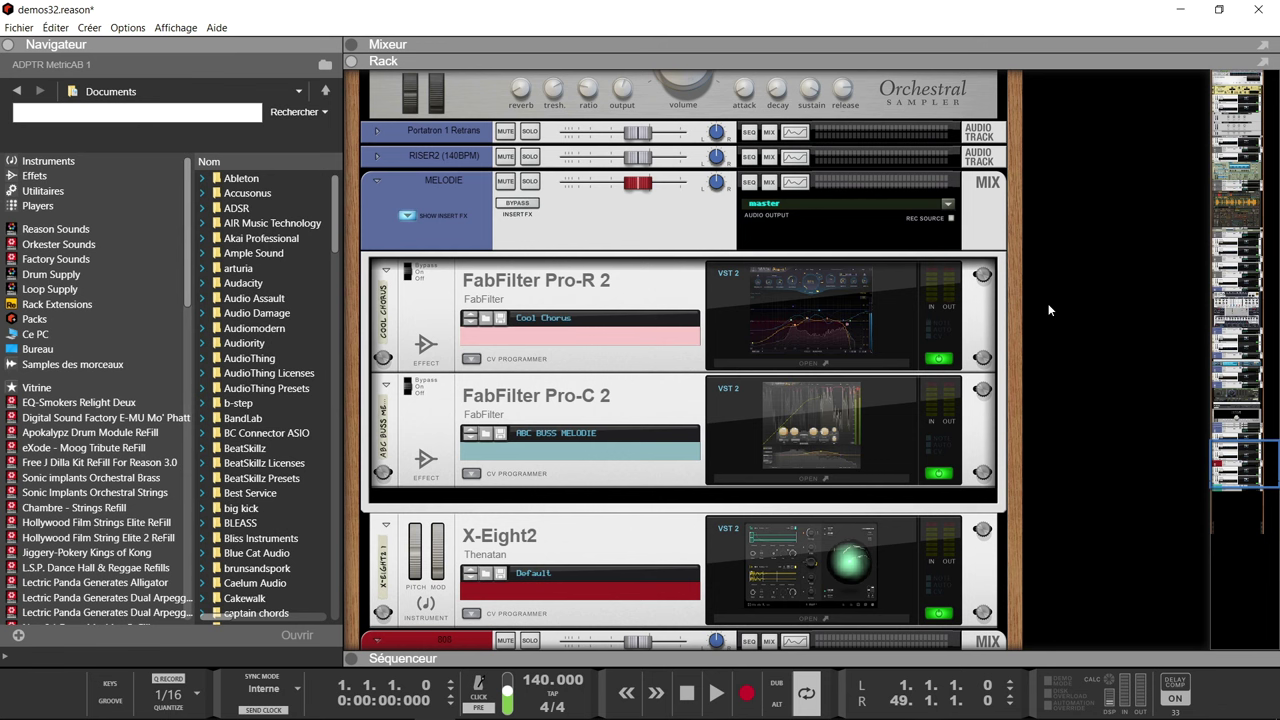
Play the song while viewing the end of the rack, the full-width mixer and the sequencer arrangement, and stop playback
key(space)
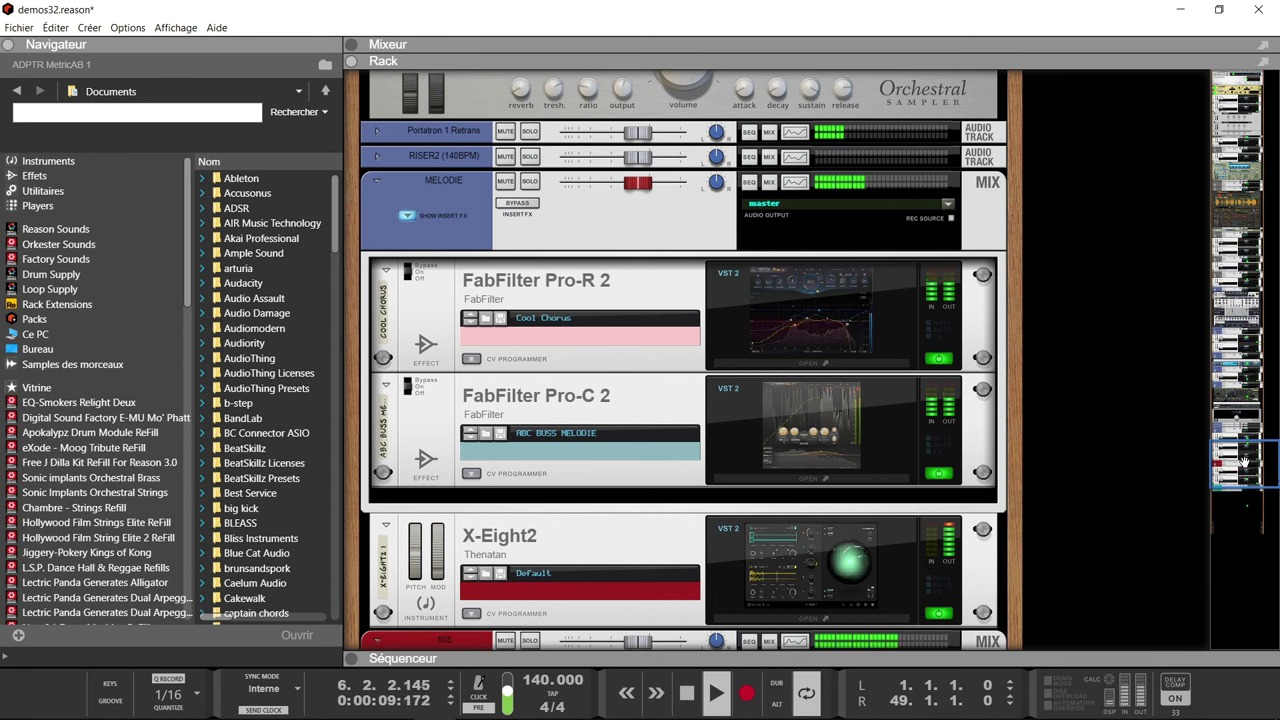
drag(1243, 462, 1243, 503)
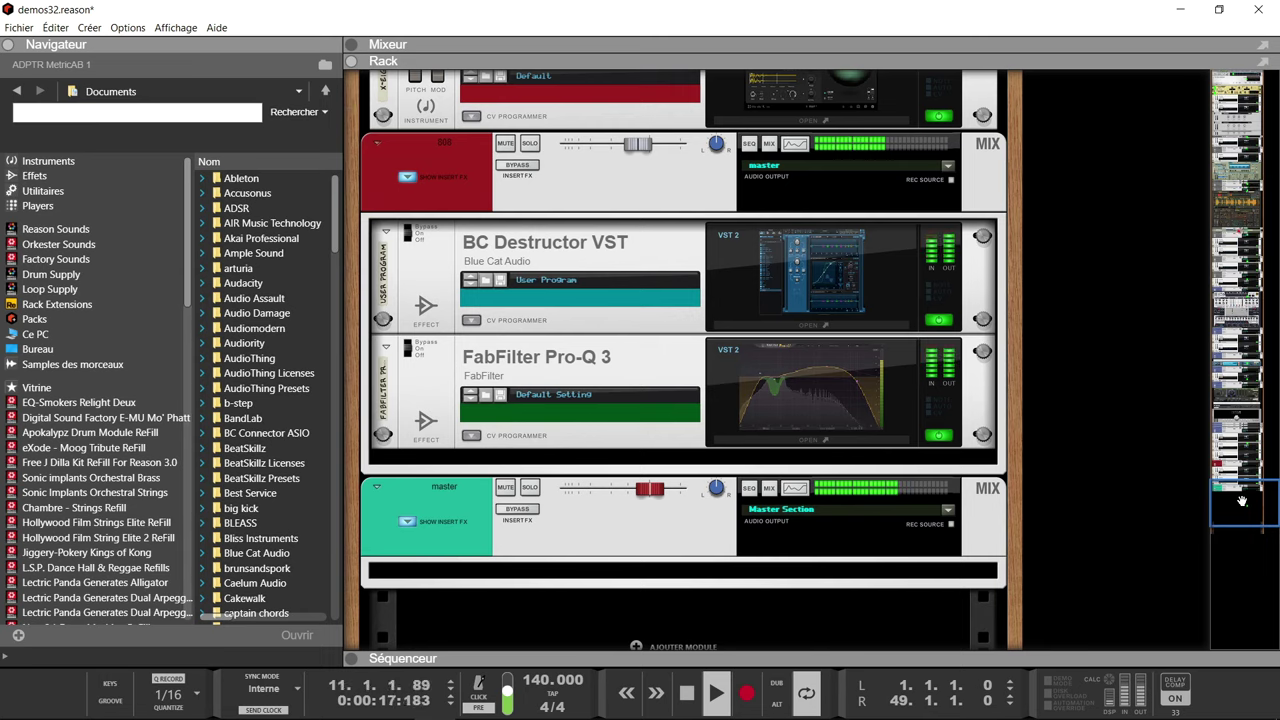
key(F5)
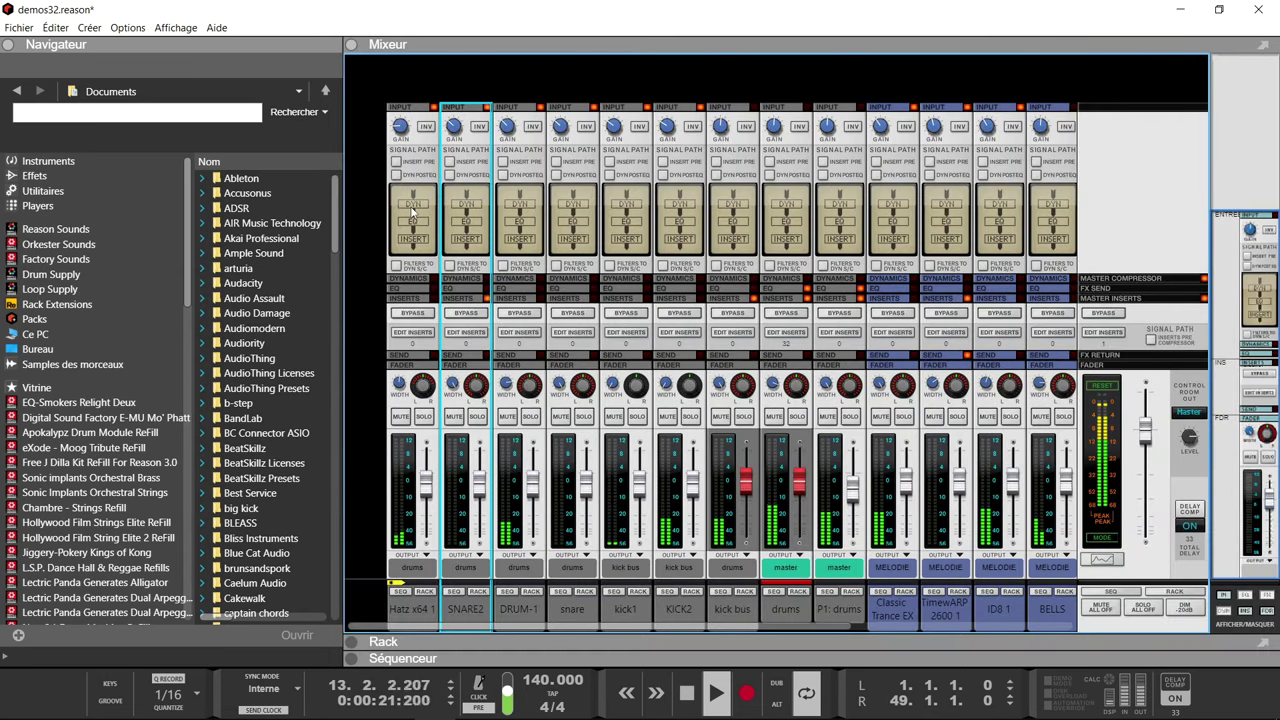
key(F3)
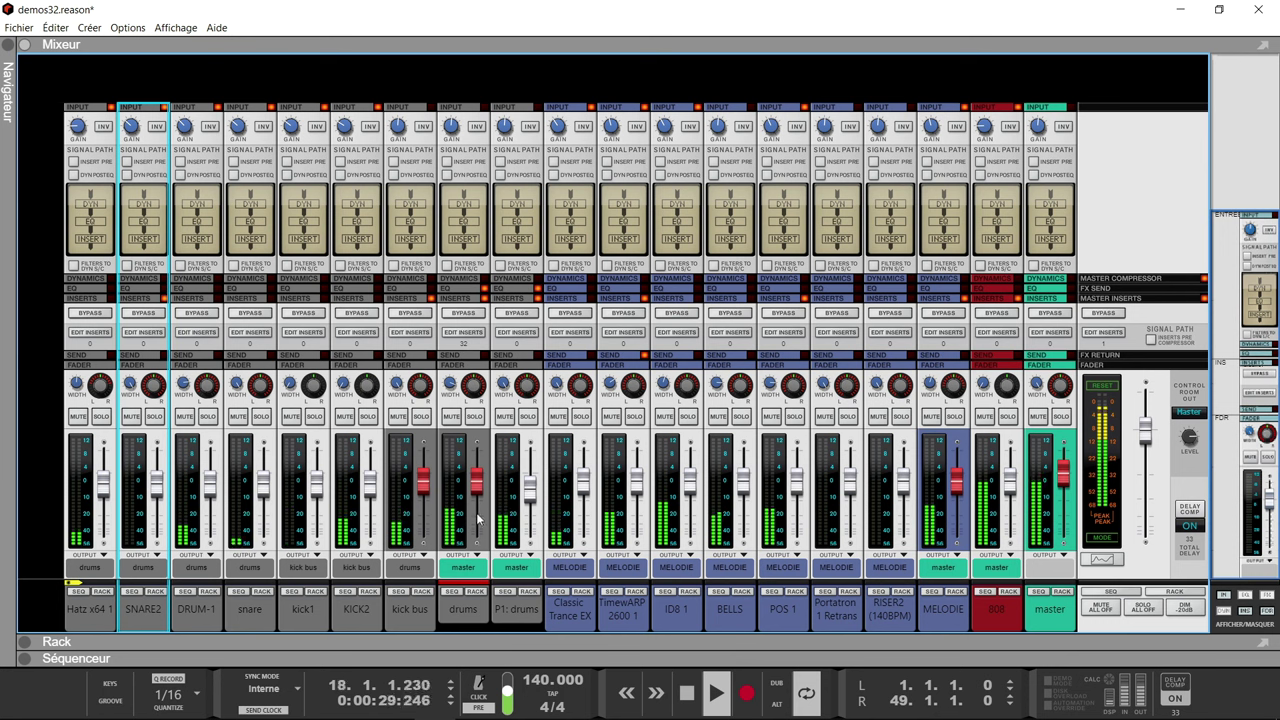
mouse_move(478, 519)
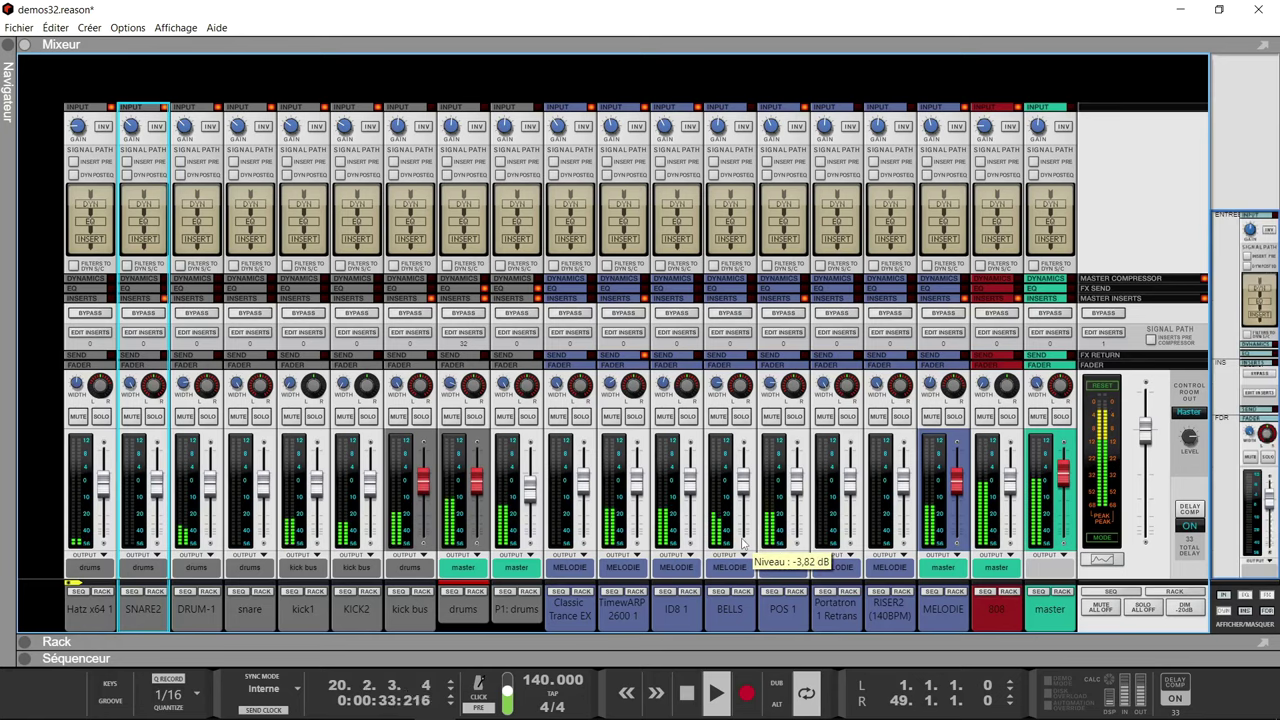
key(F7)
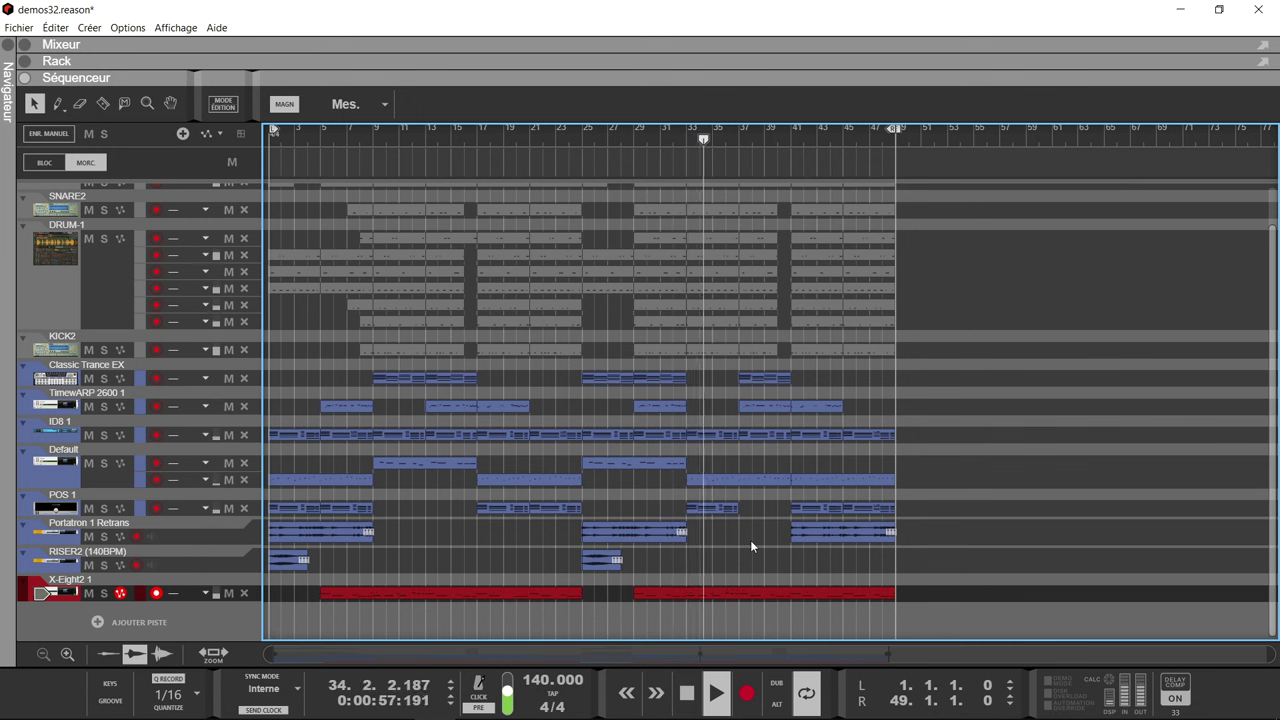
key(space)
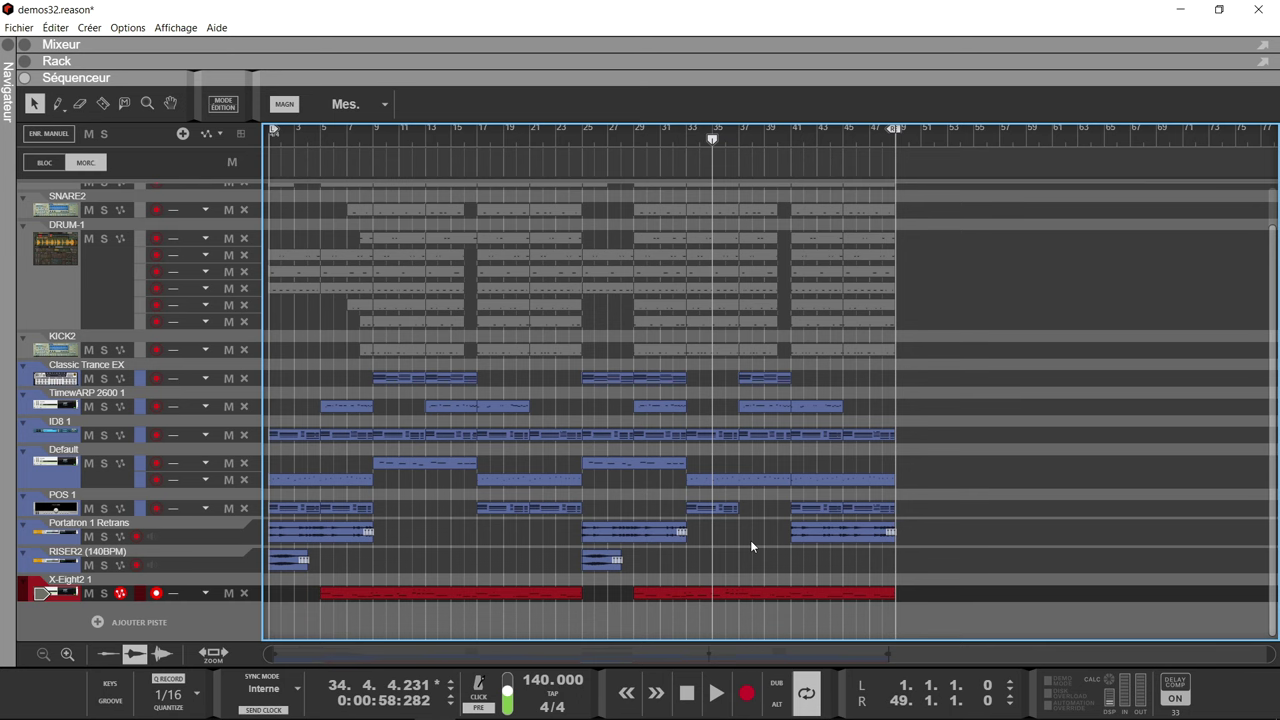
Solo the MELODIE bus in the rack and play the song from the start
key(F6)
scroll(787, 346, up, 8)
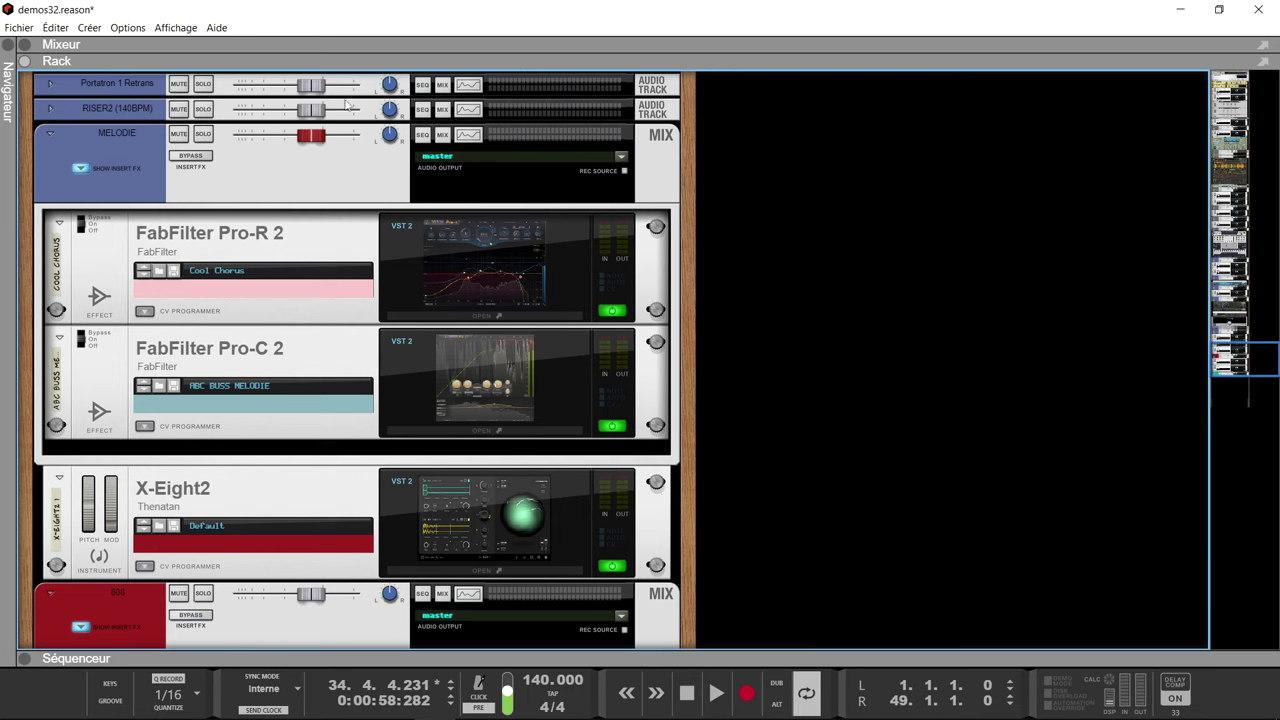
click(203, 135)
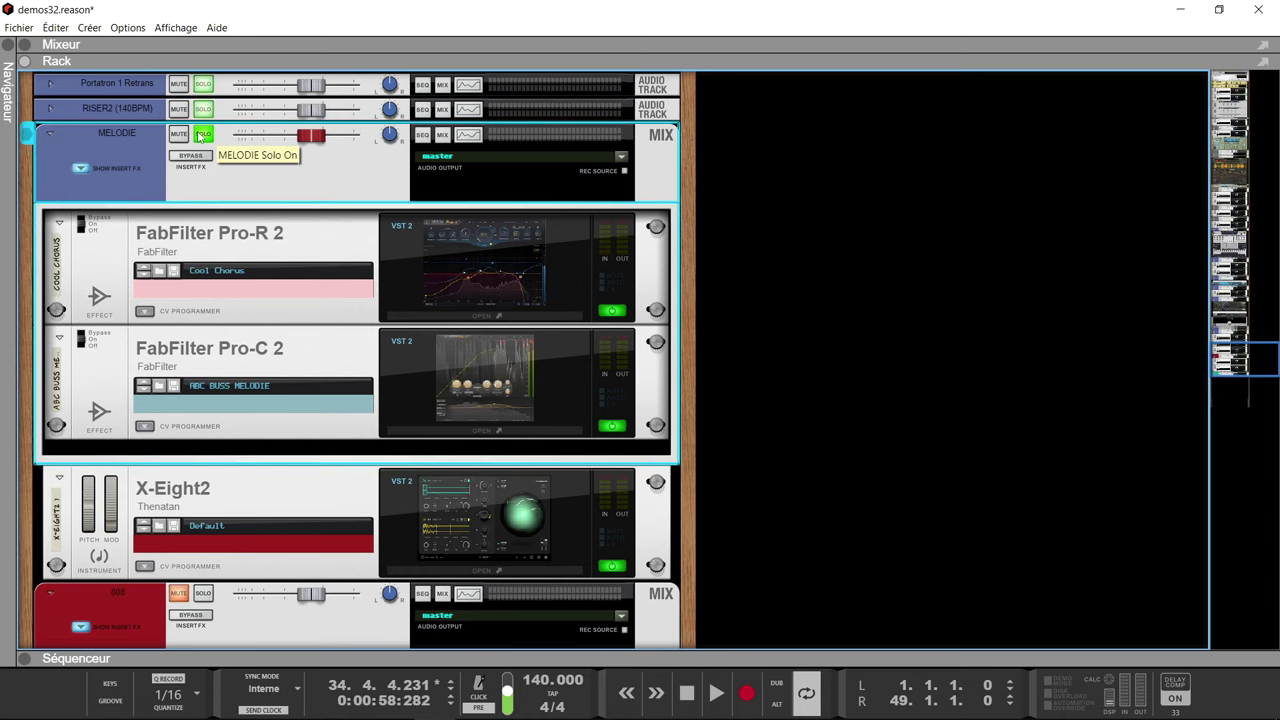
key(Home)
key(space)
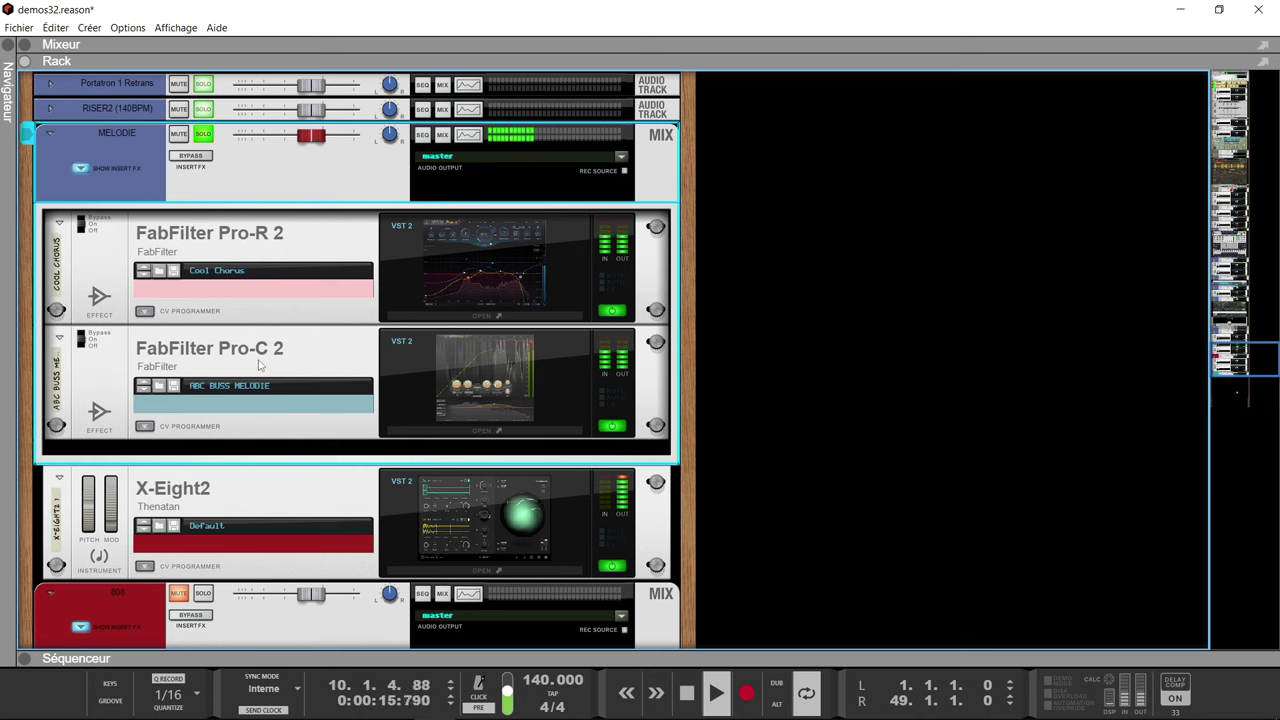
Compare the MELODIE bus with and without its insert effects by bypassing and re-enabling them twice during playback, and stop the song
click(192, 156)
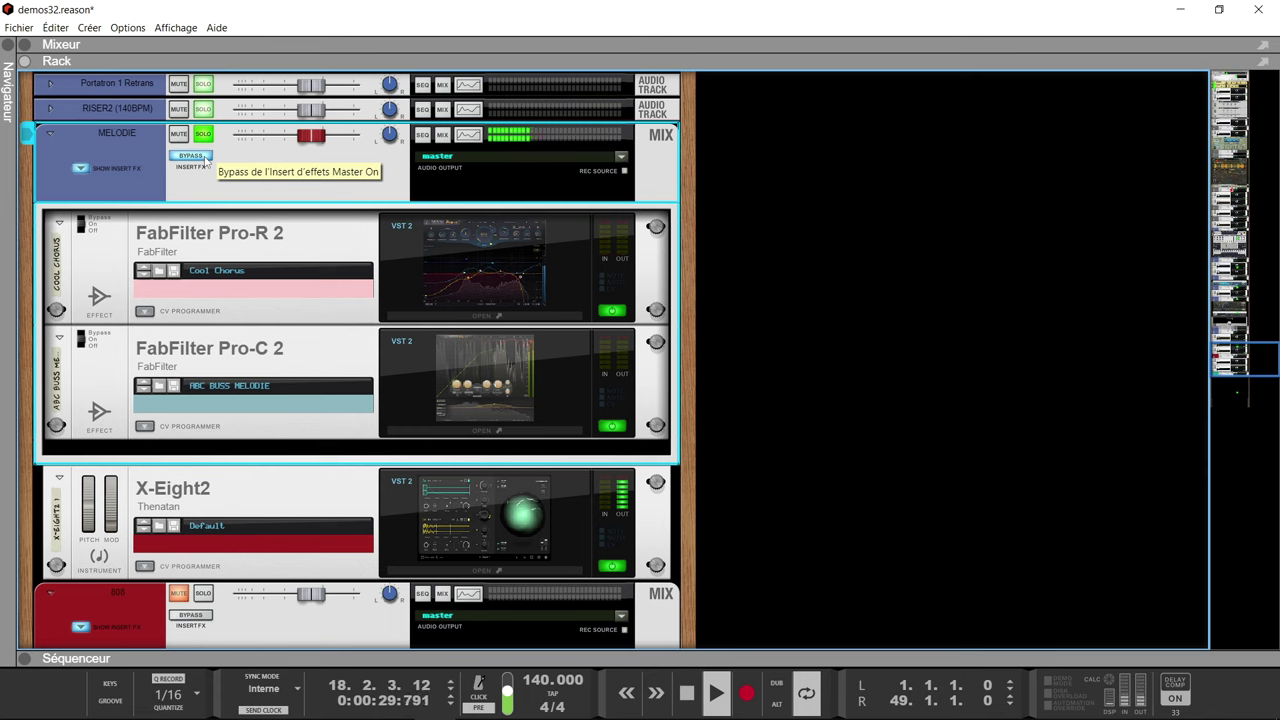
click(192, 156)
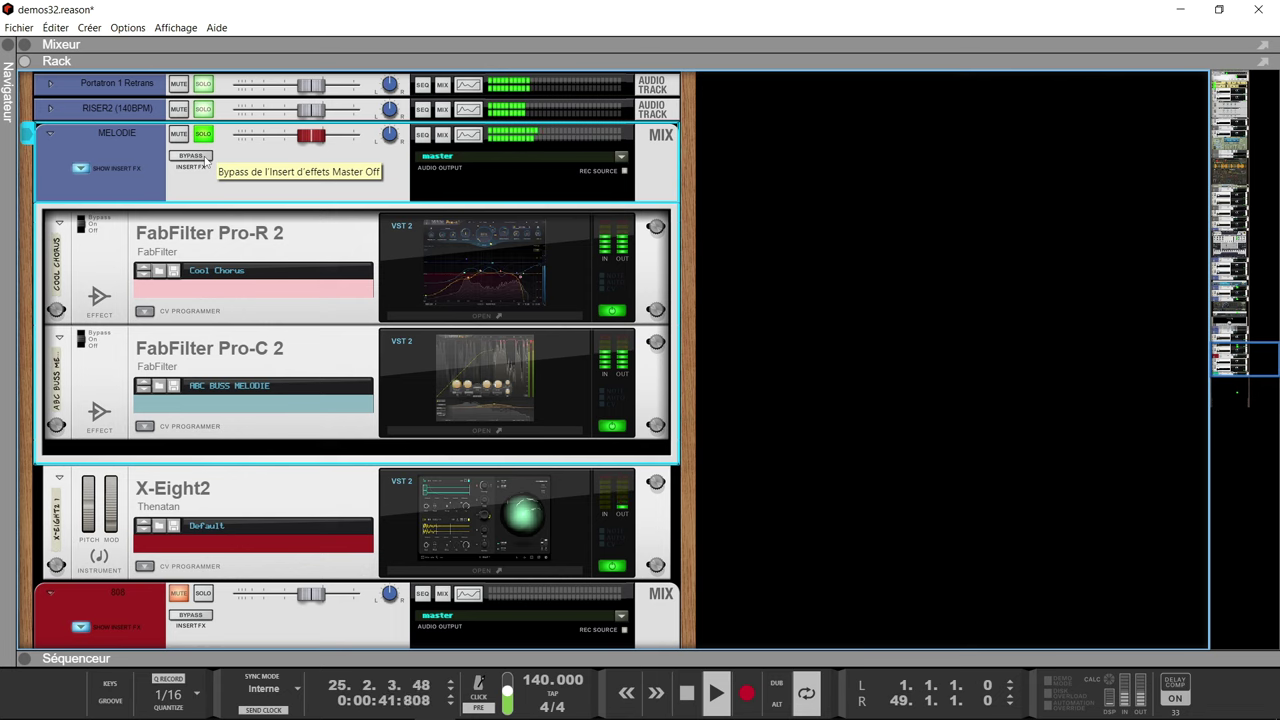
click(207, 157)
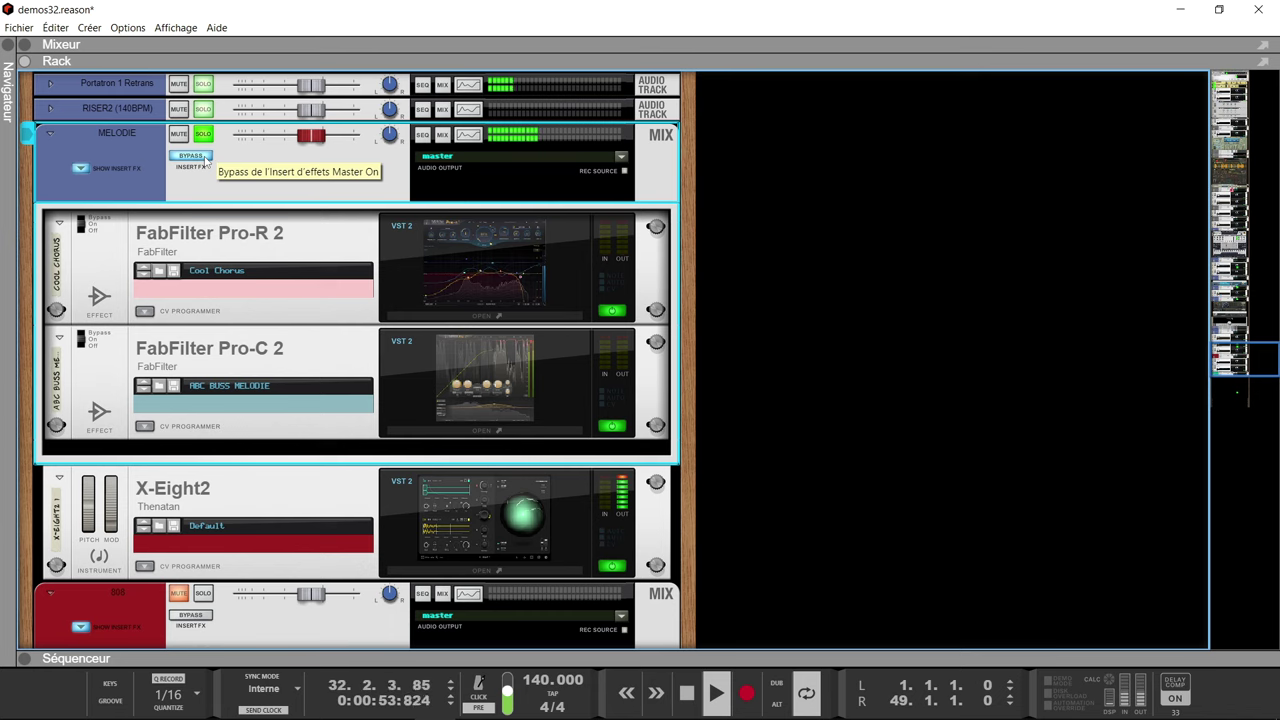
click(207, 160)
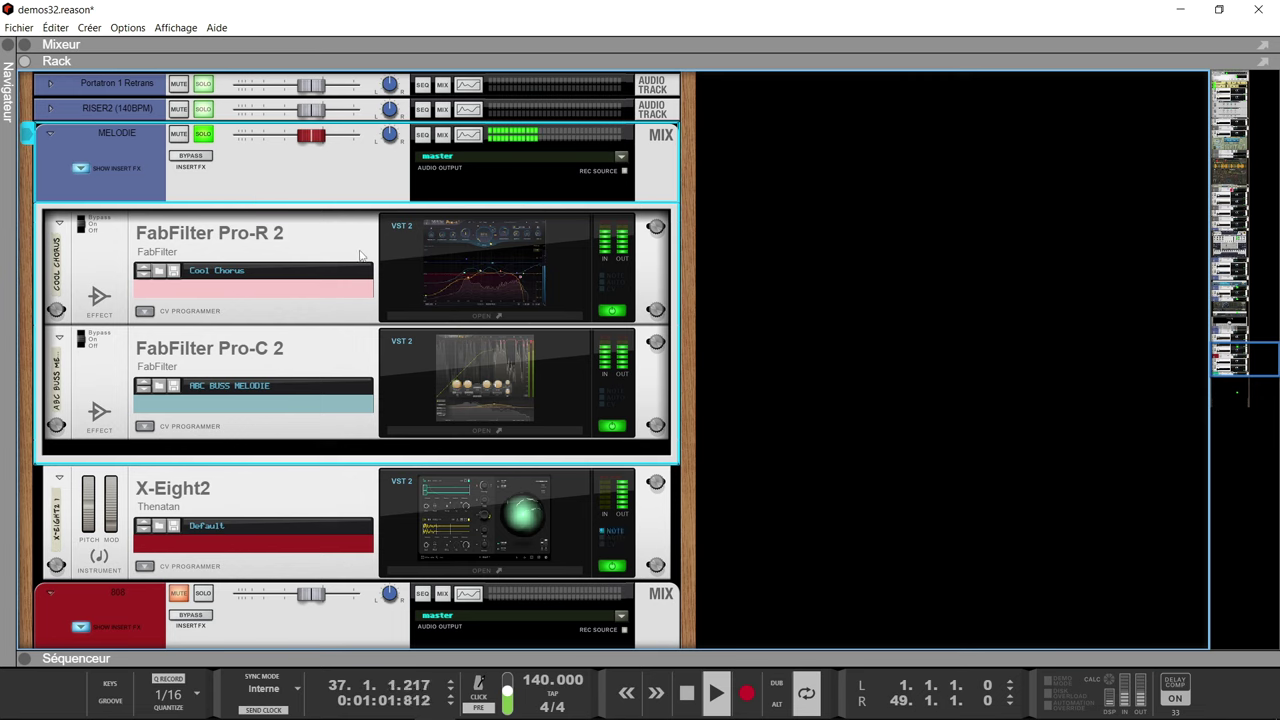
key(space)
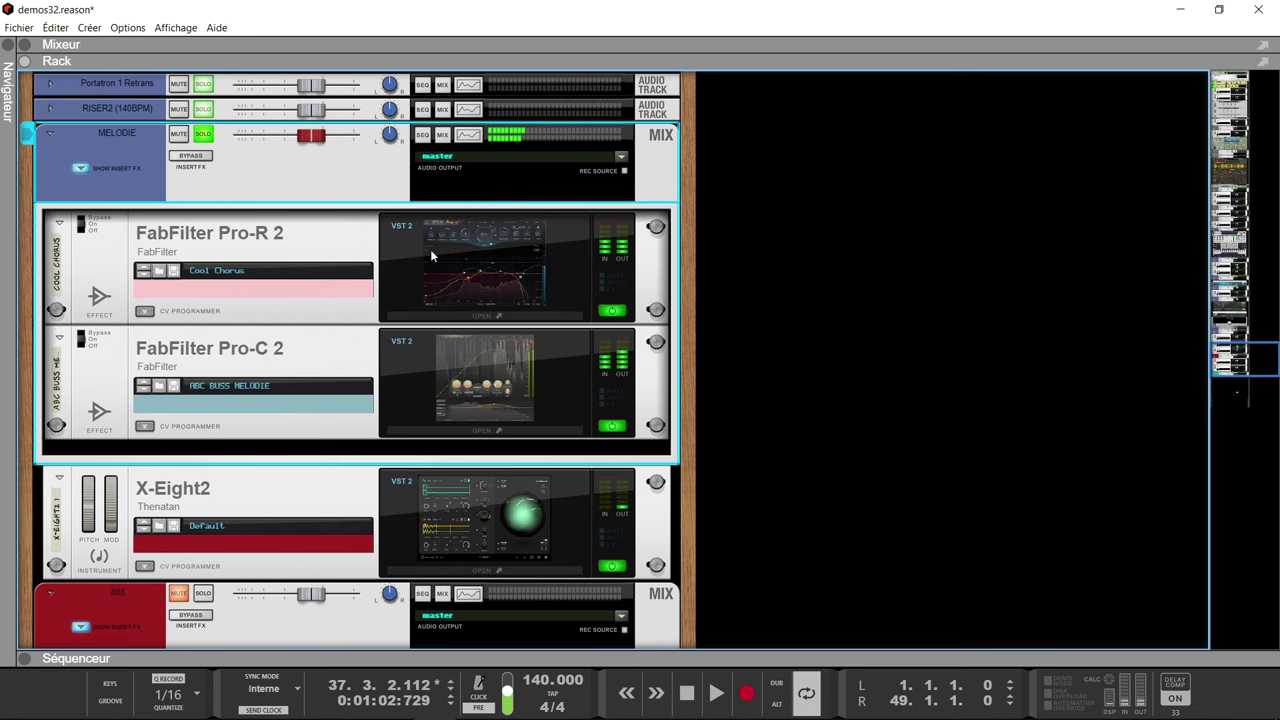
Open the FabFilter Pro-R 2 editor from the MELODIE bus inserts and reposition its window over the rack
double_click(496, 265)
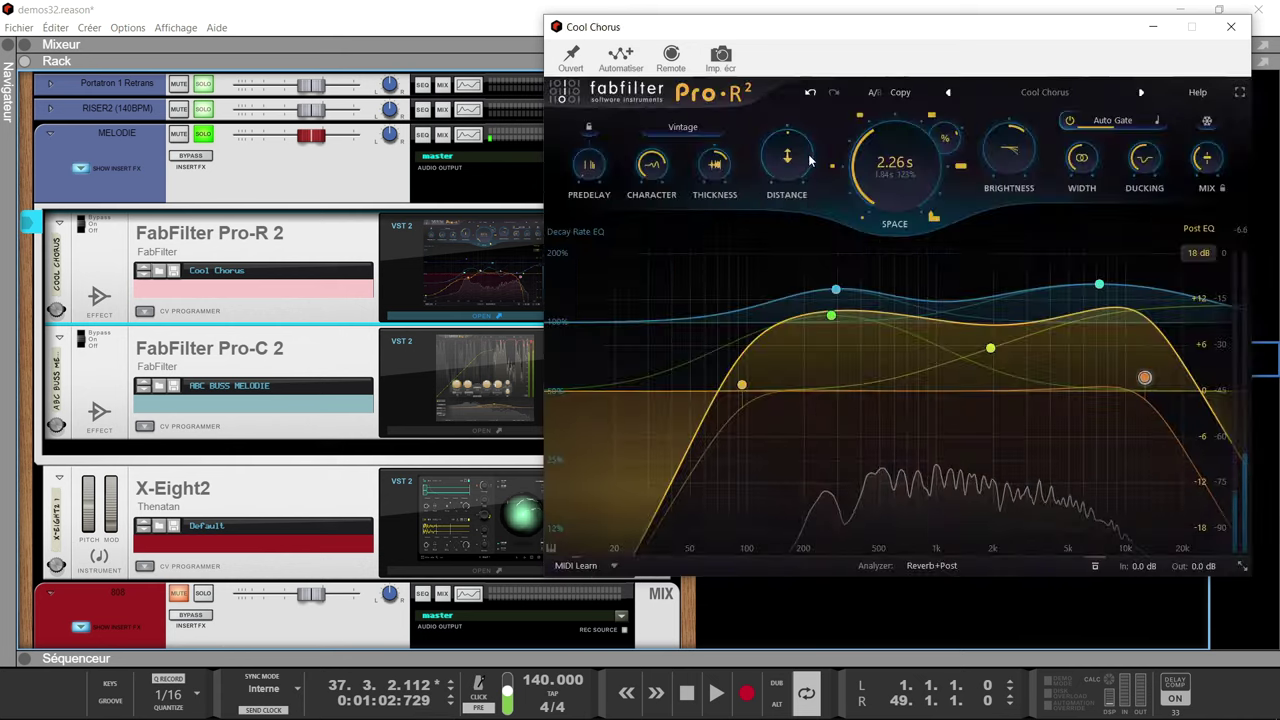
drag(895, 31, 792, 58)
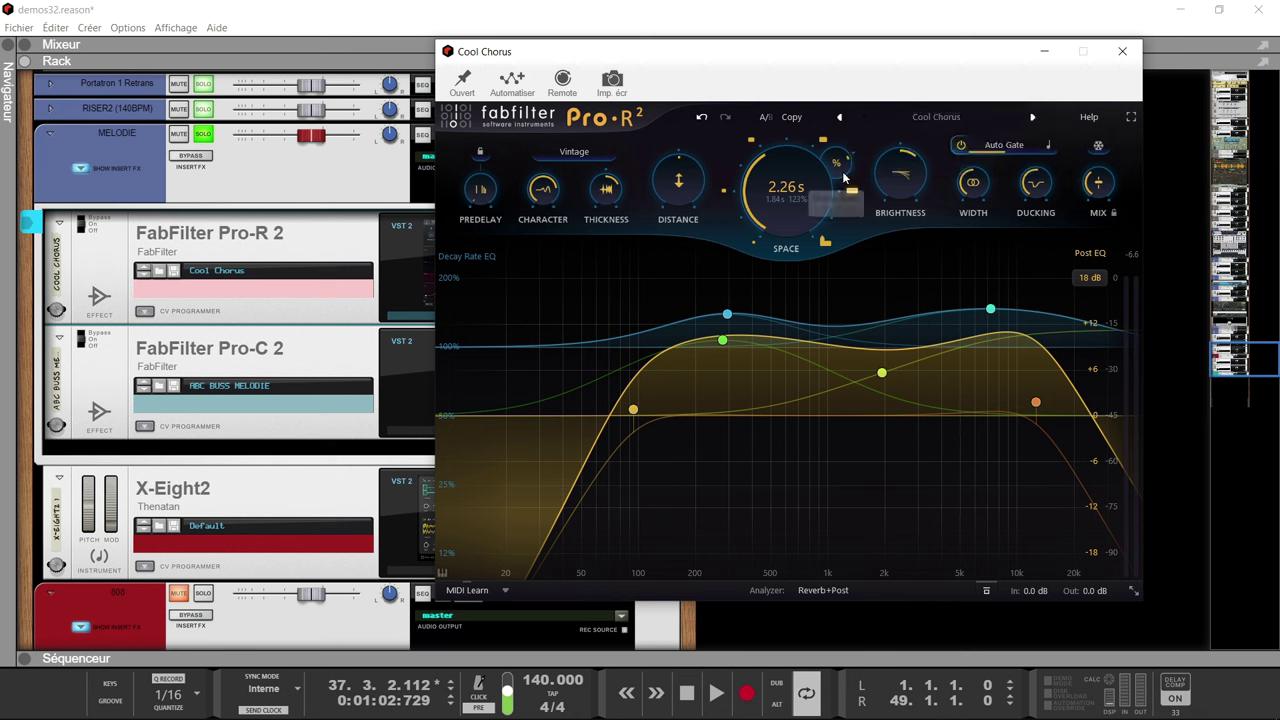
mouse_move(800, 185)
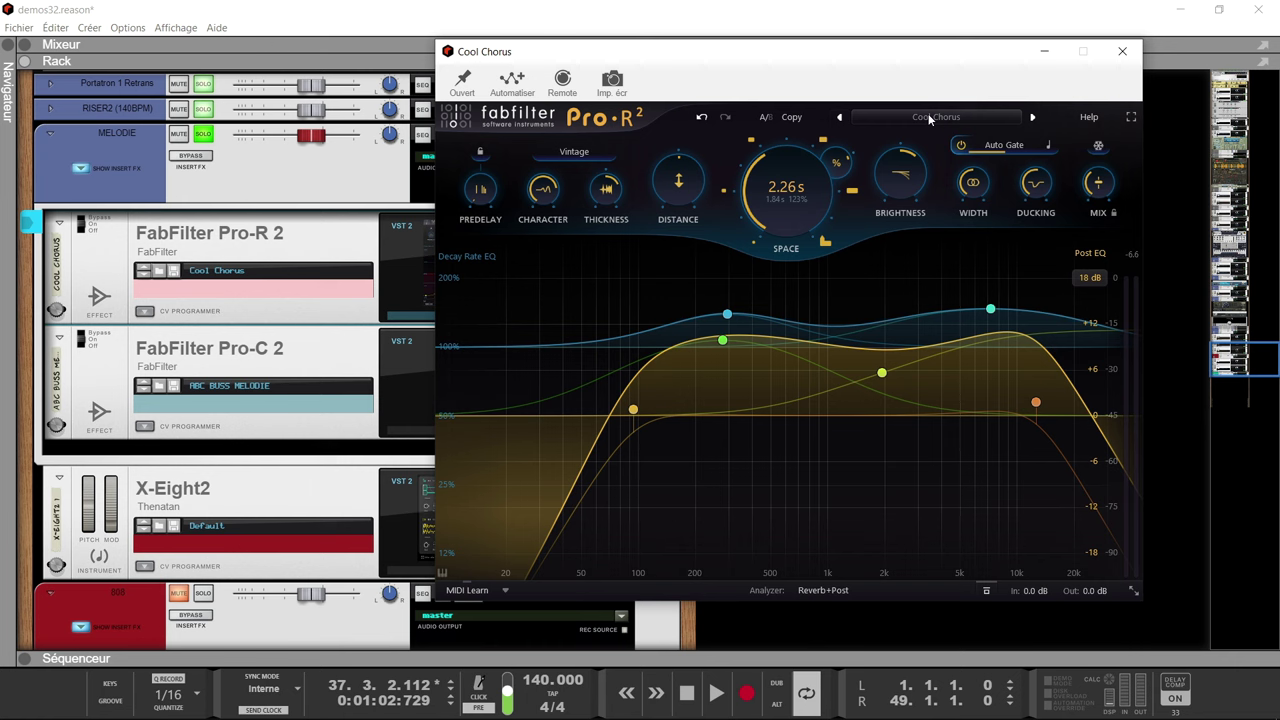
Look through the reverb's preset categories, from Ambience to Gated, the Import IR entry and the preset browser options
click(926, 116)
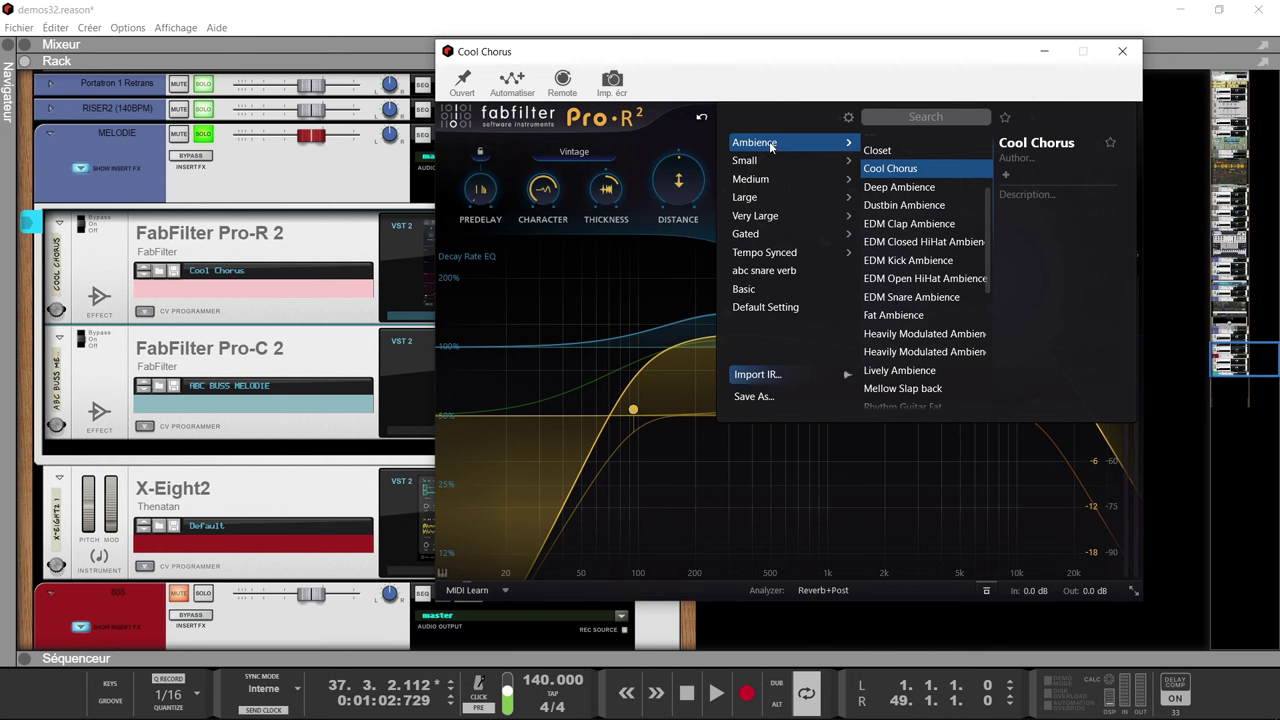
mouse_move(755, 162)
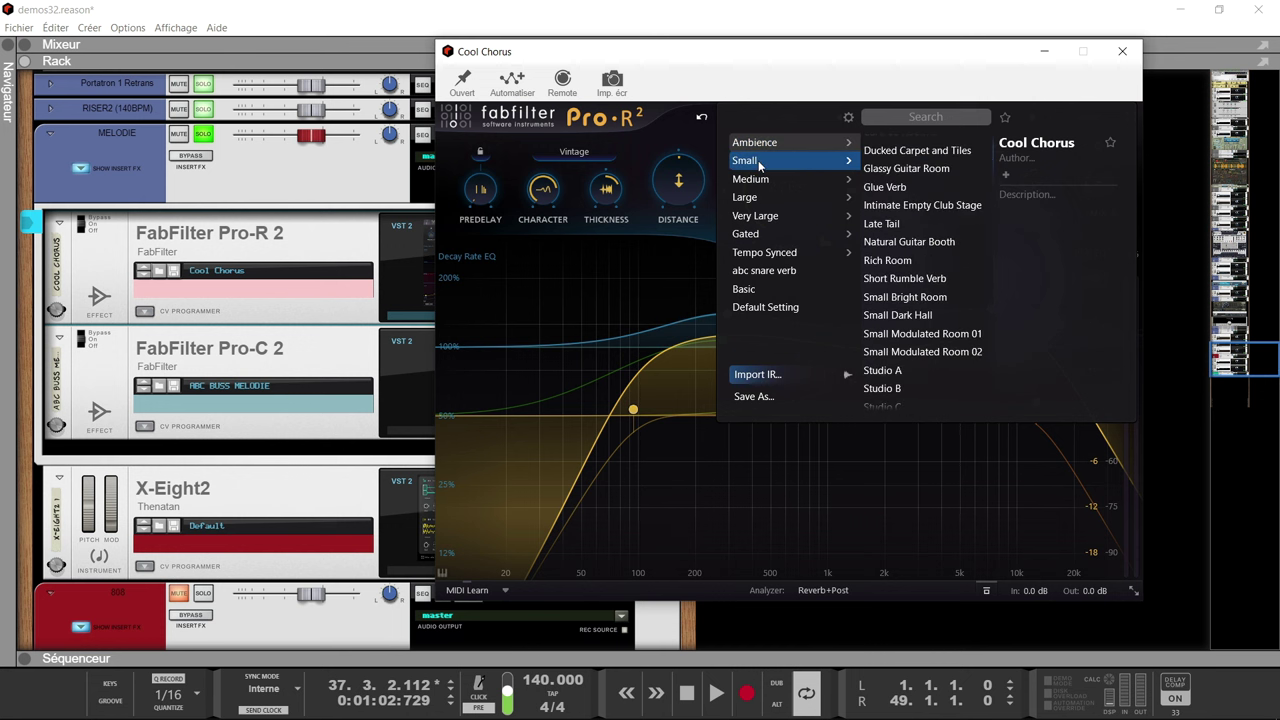
mouse_move(758, 201)
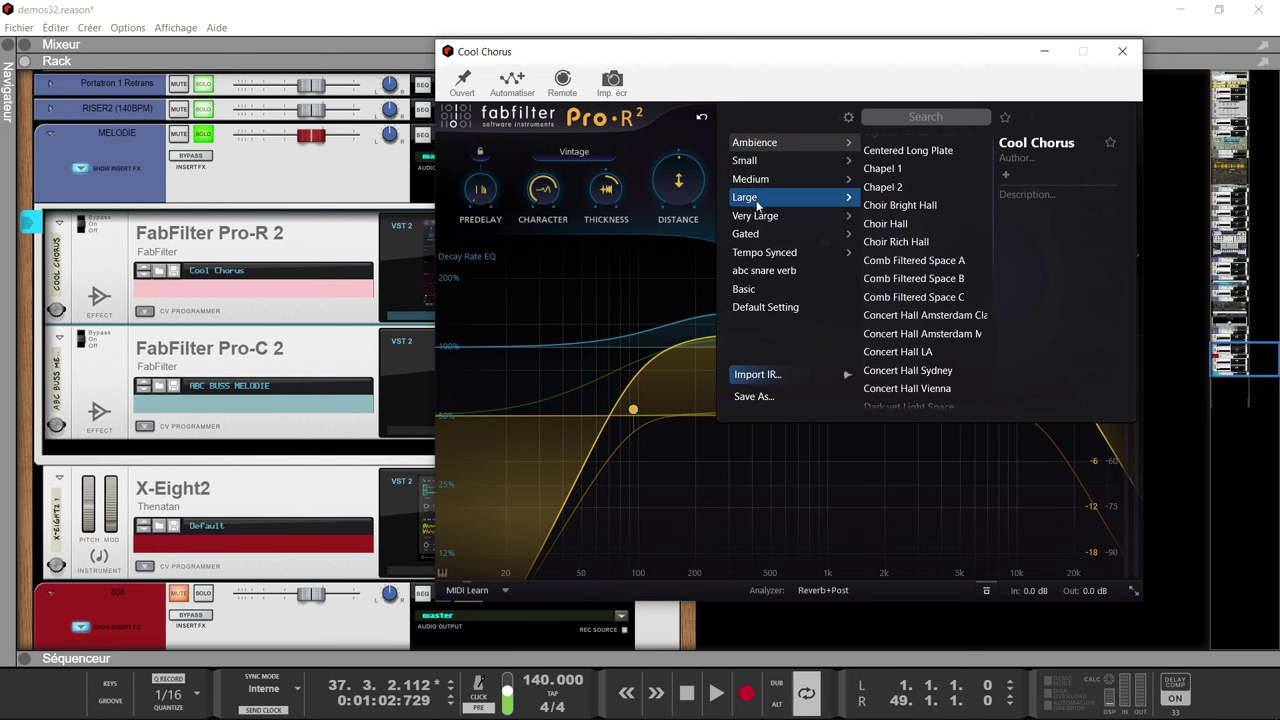
mouse_move(765, 237)
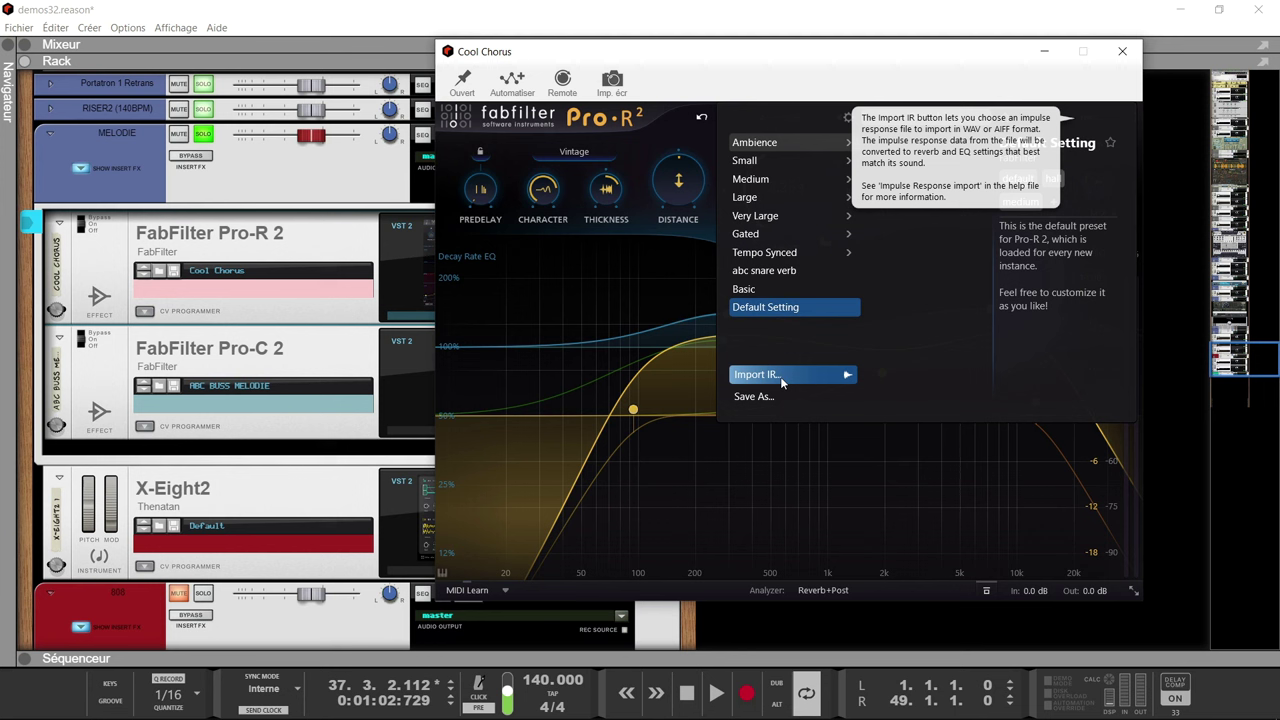
click(848, 118)
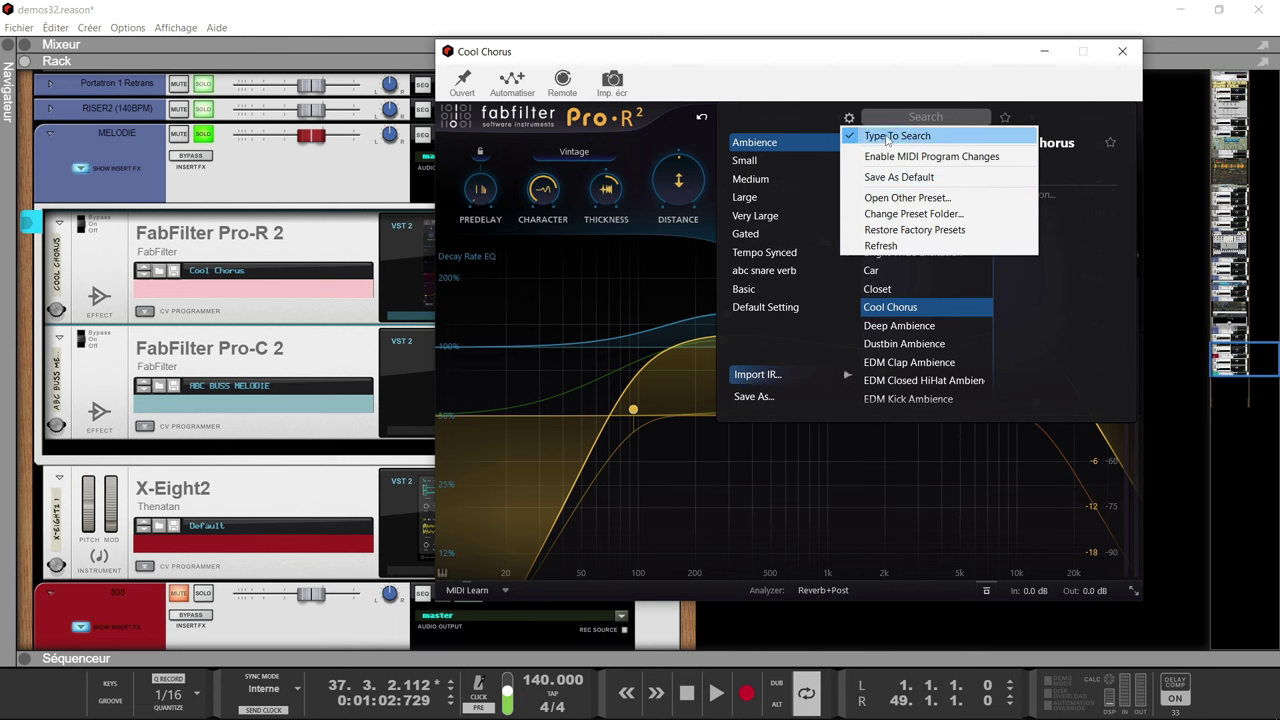
click(887, 141)
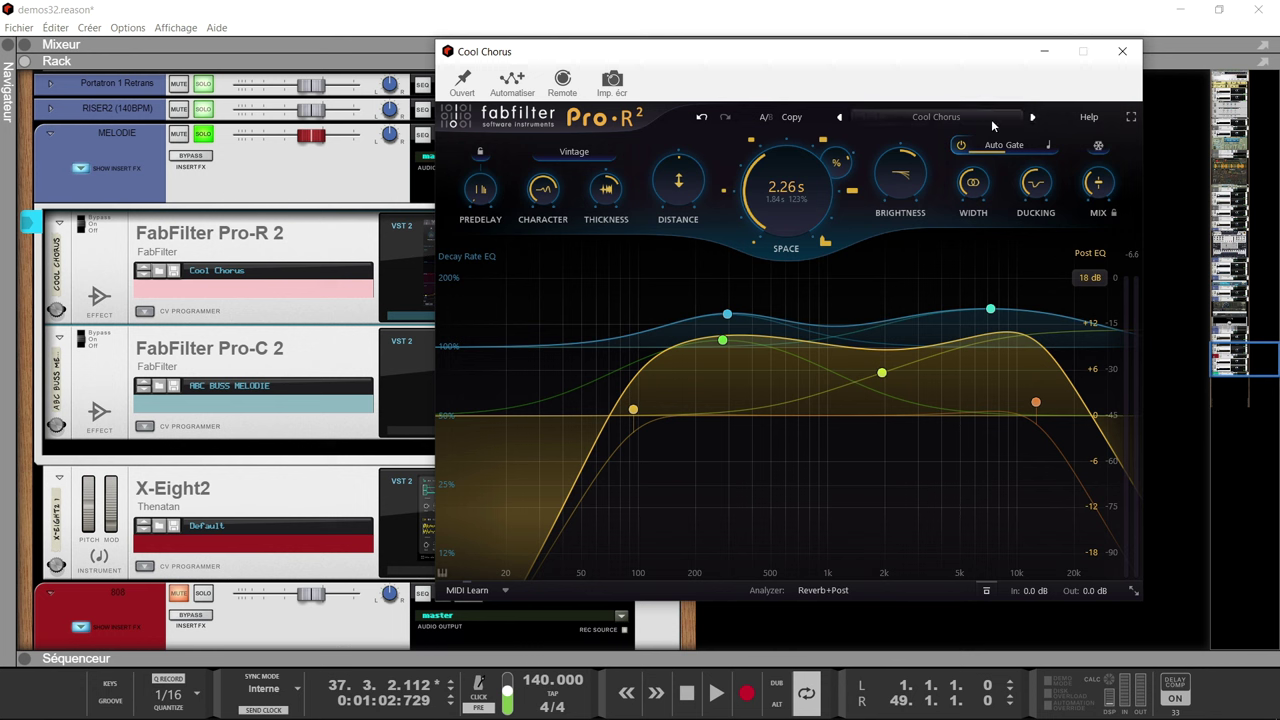
View the reverb in full screen, restore its normal size, and examine the interface size and scaling options
click(1130, 118)
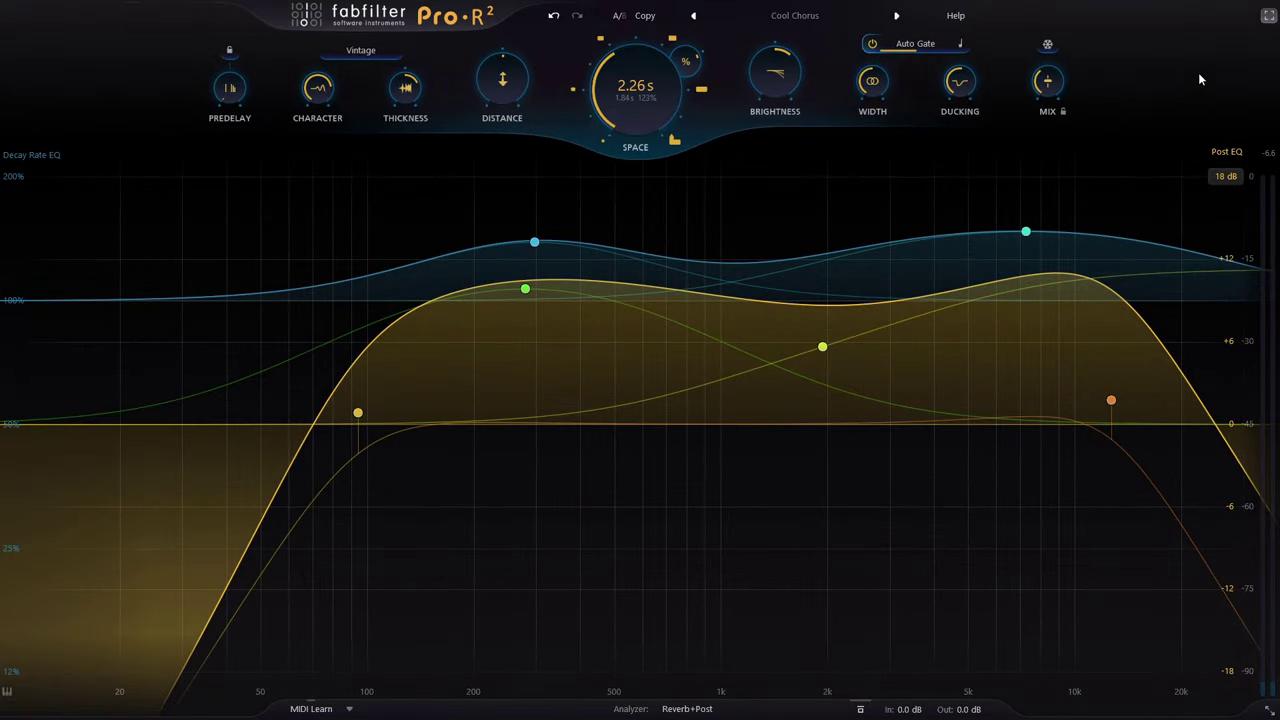
click(1268, 14)
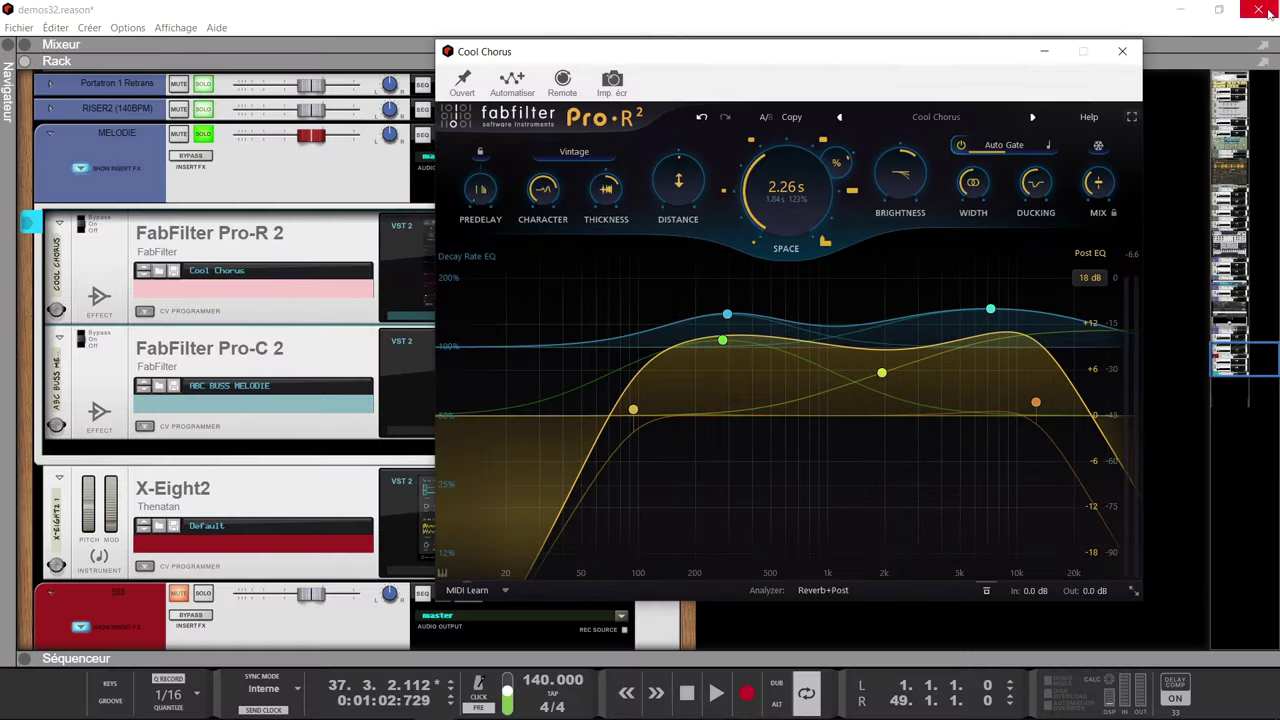
click(1133, 592)
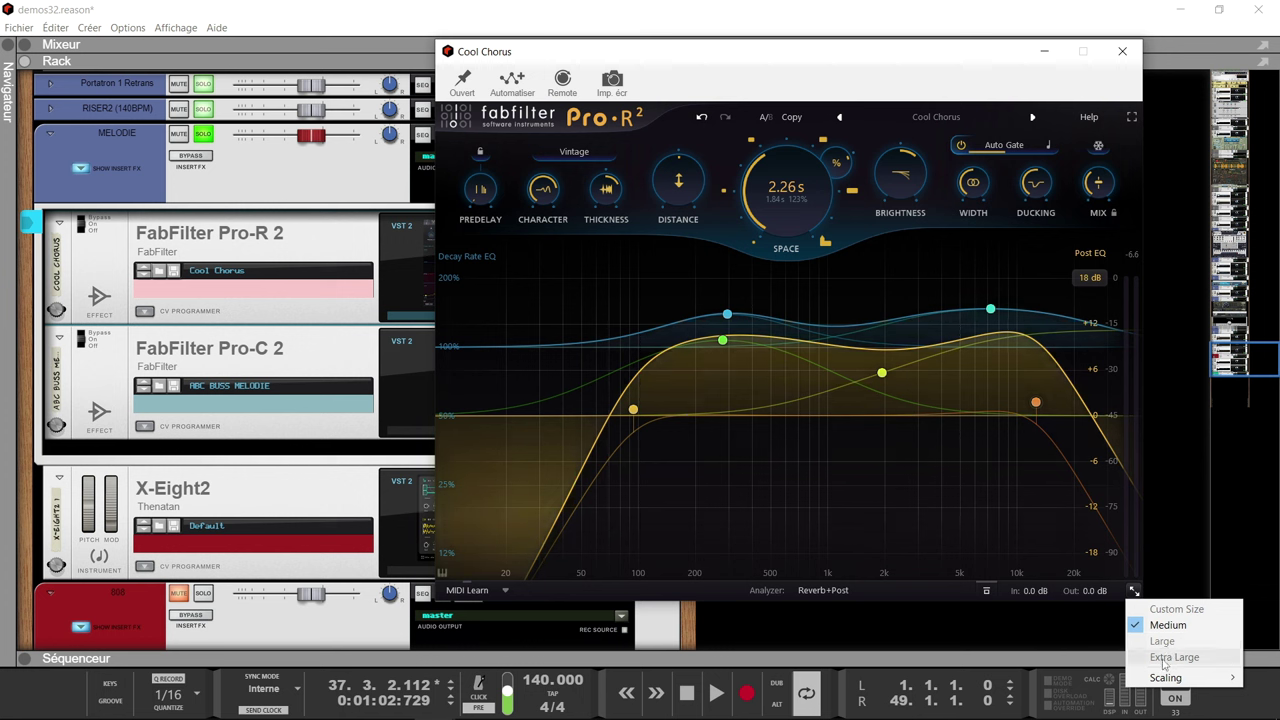
mouse_move(1164, 680)
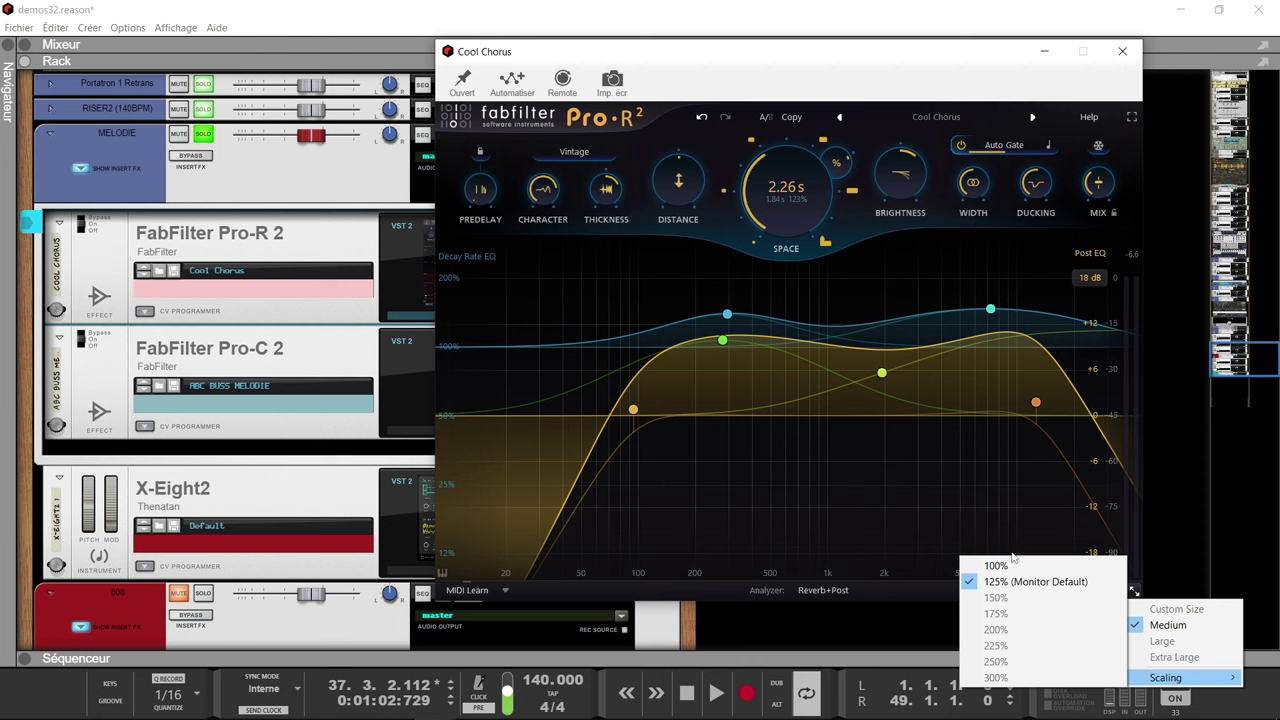
click(1178, 512)
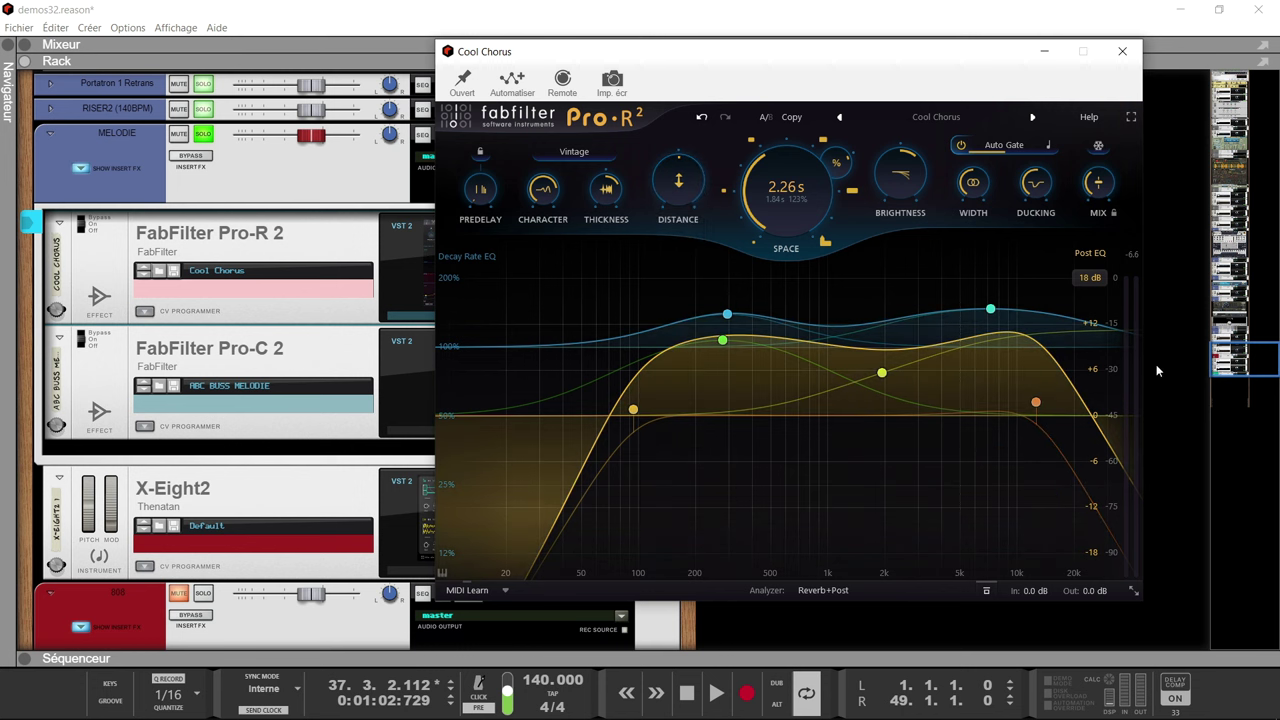
Examine the Predelay, the Modern, Vintage and Plate reverb styles, and the Character and Thickness controls
mouse_move(481, 189)
click(481, 155)
click(578, 155)
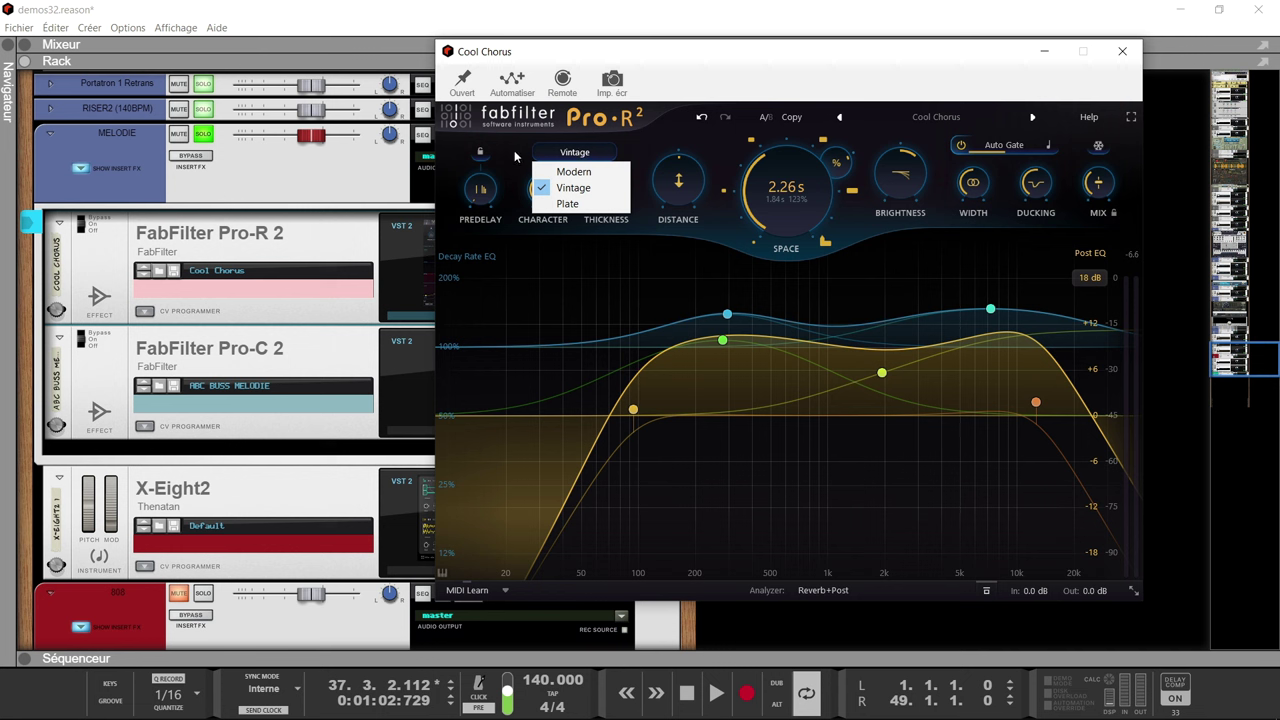
mouse_move(543, 200)
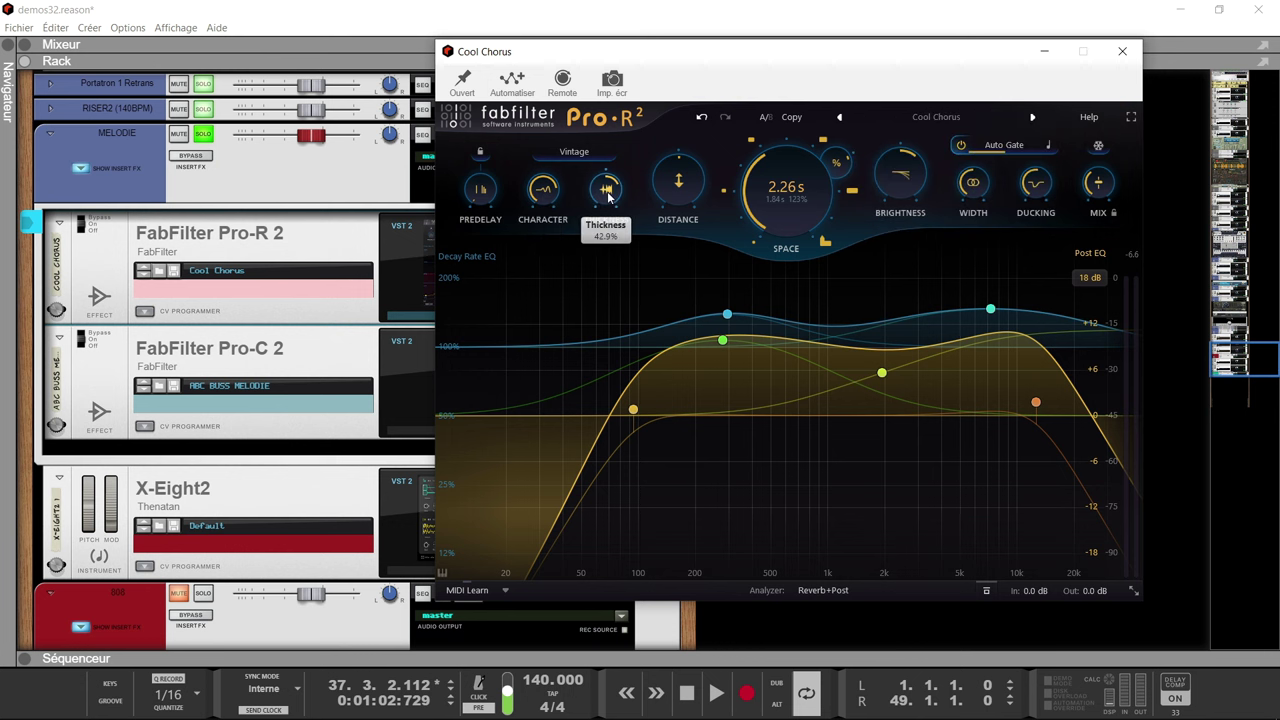
mouse_move(607, 197)
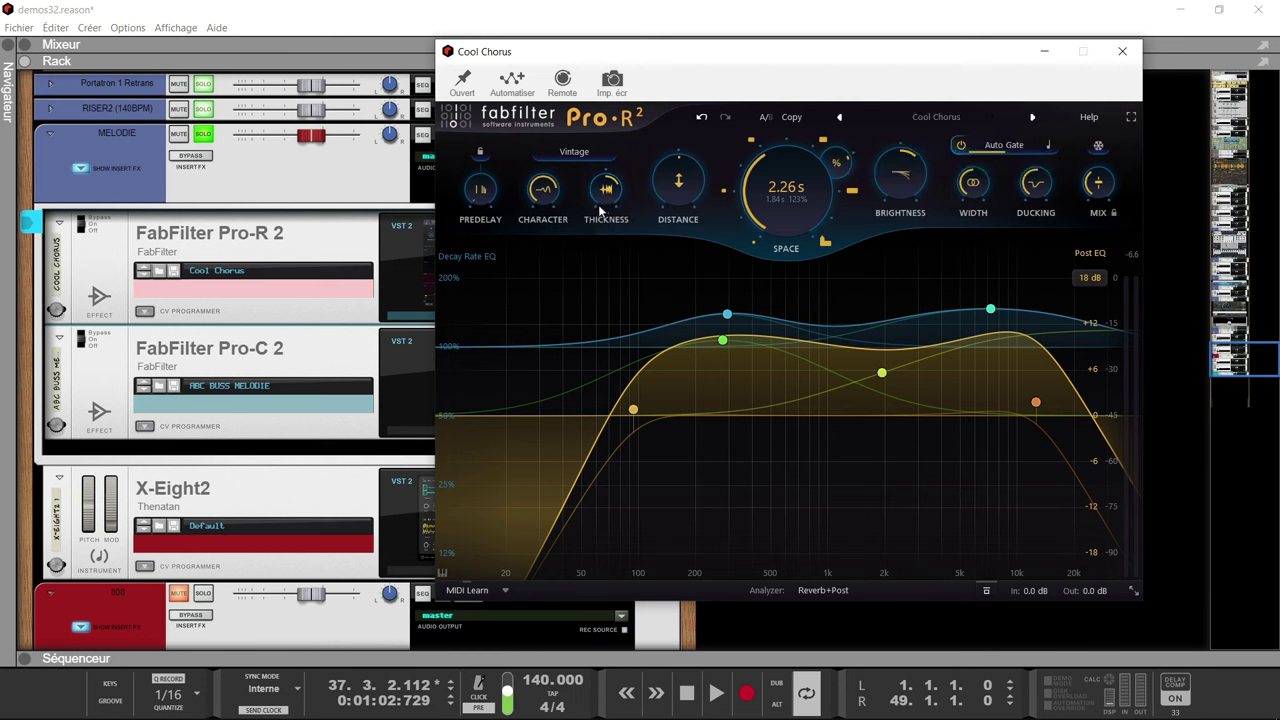
Examine the reverb's Distance, Space, Decay Rate and Brightness controls
mouse_move(700, 198)
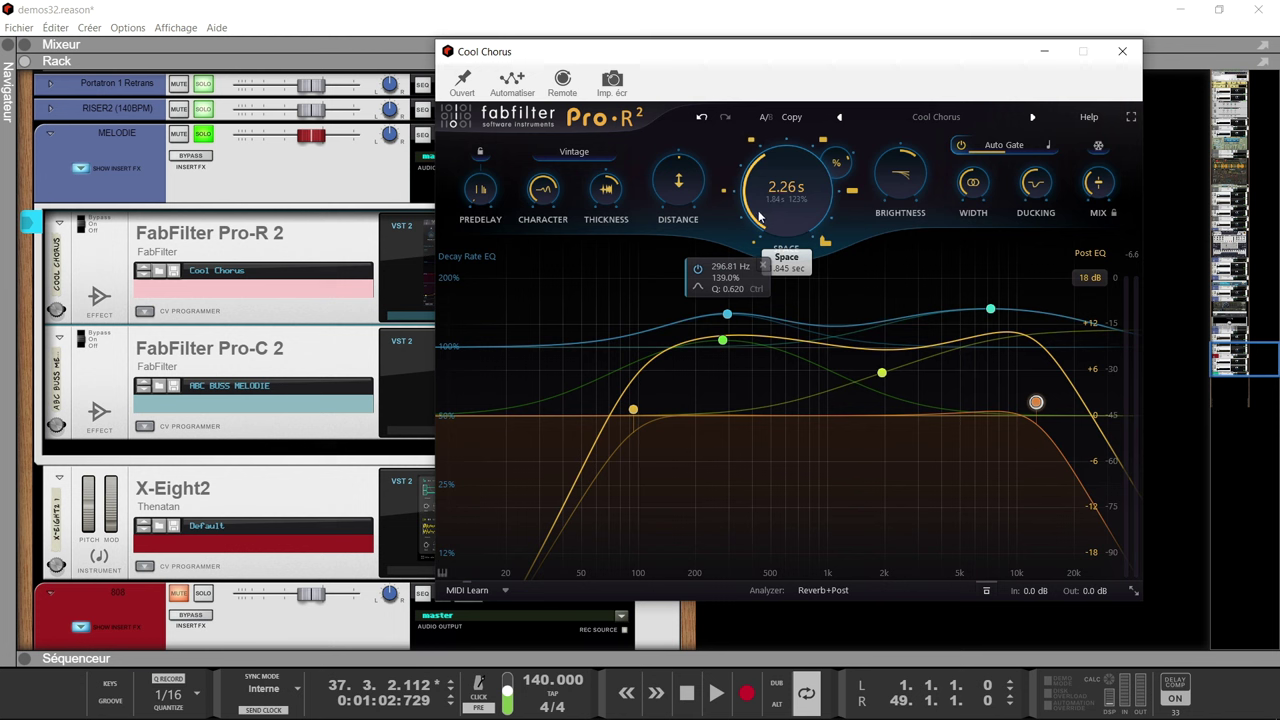
mouse_move(787, 226)
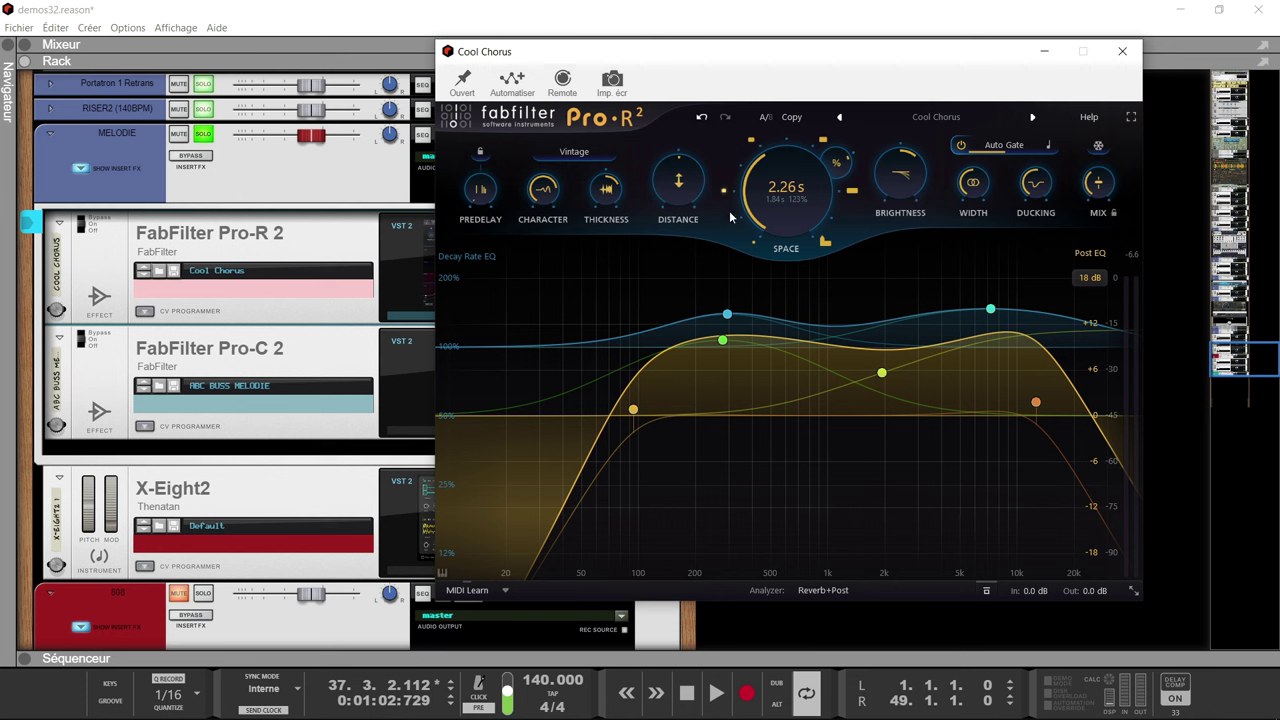
mouse_move(745, 174)
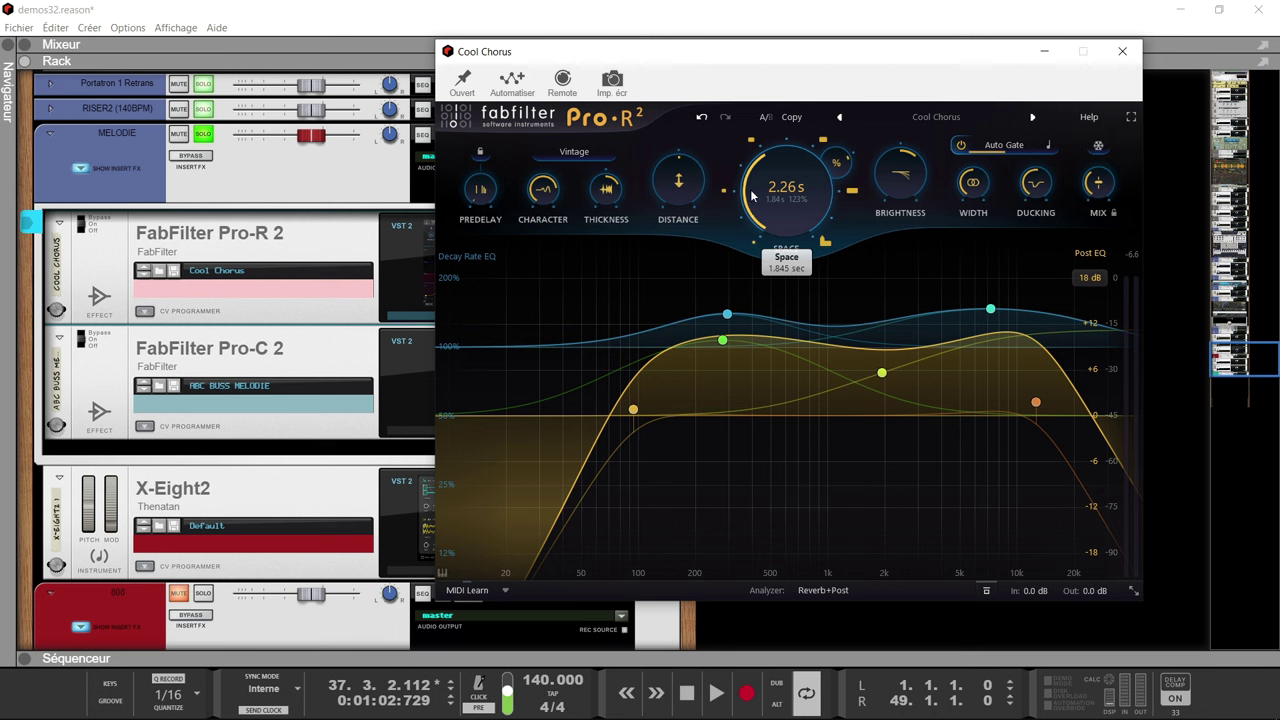
mouse_move(835, 186)
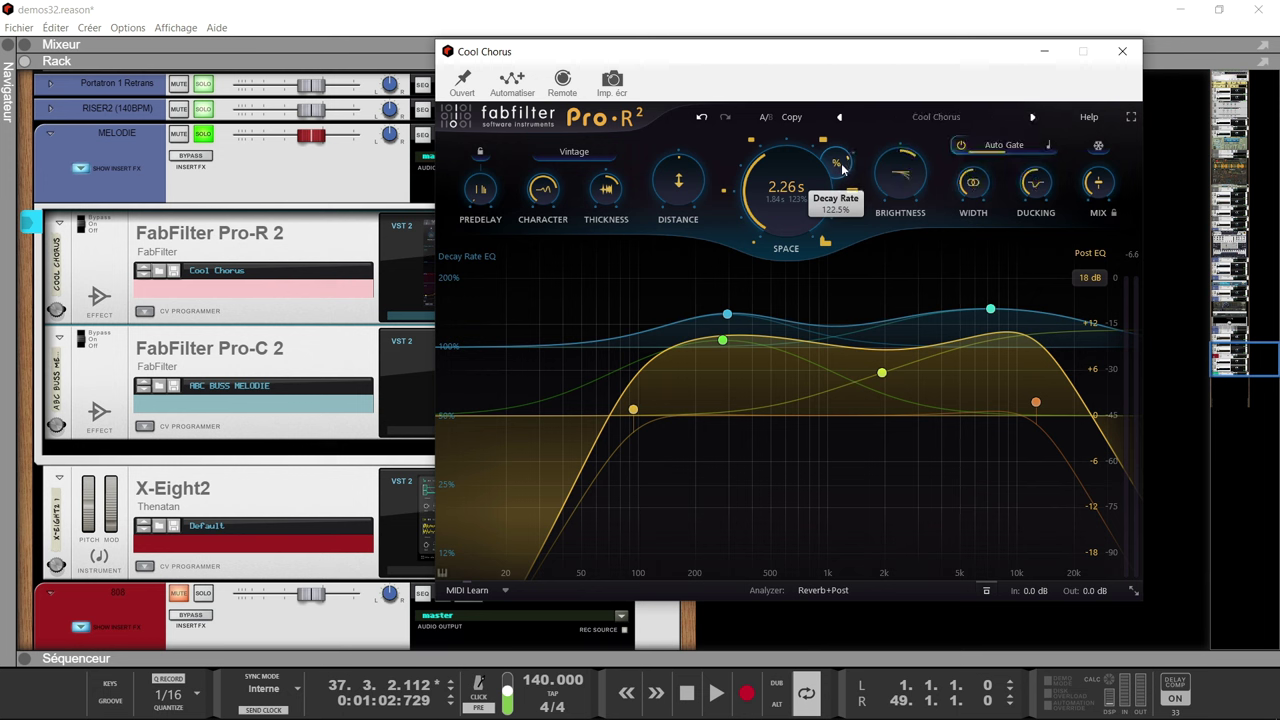
mouse_move(908, 181)
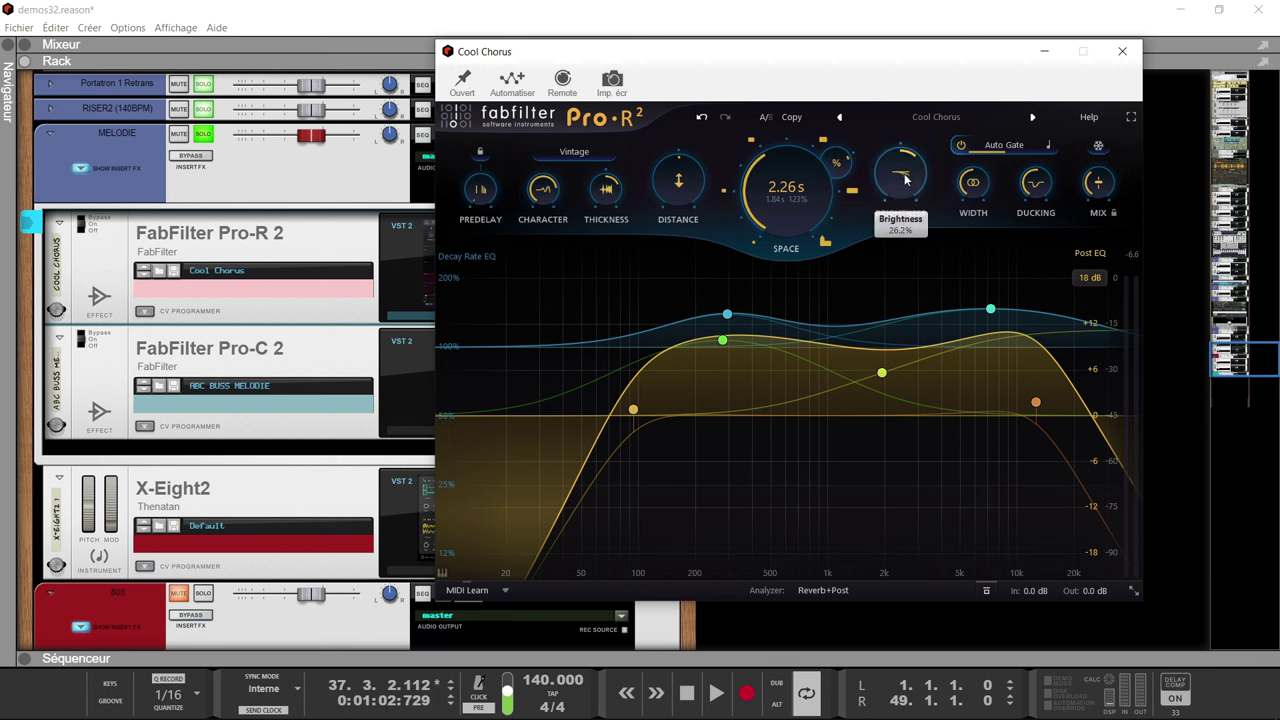
mouse_move(904, 214)
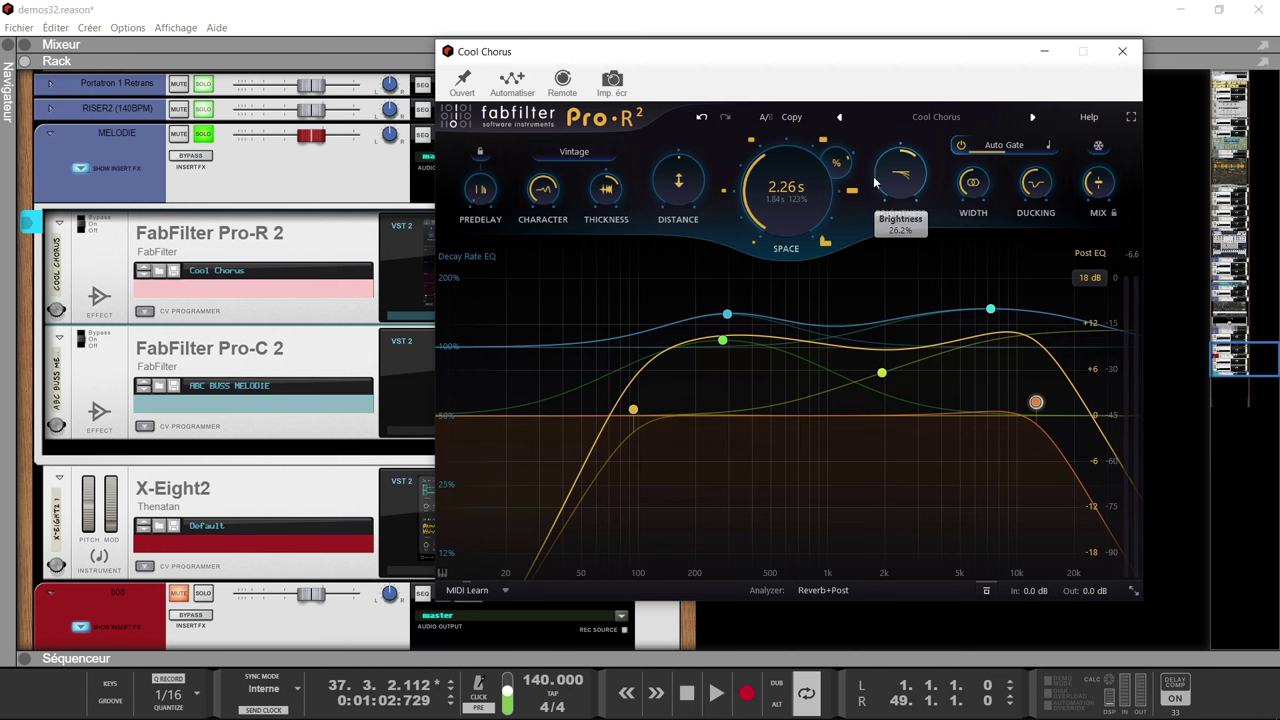
Examine the Width, Auto Gate and Ducking controls, including the gate's note-length options from Free to 1/32 Note
mouse_move(987, 236)
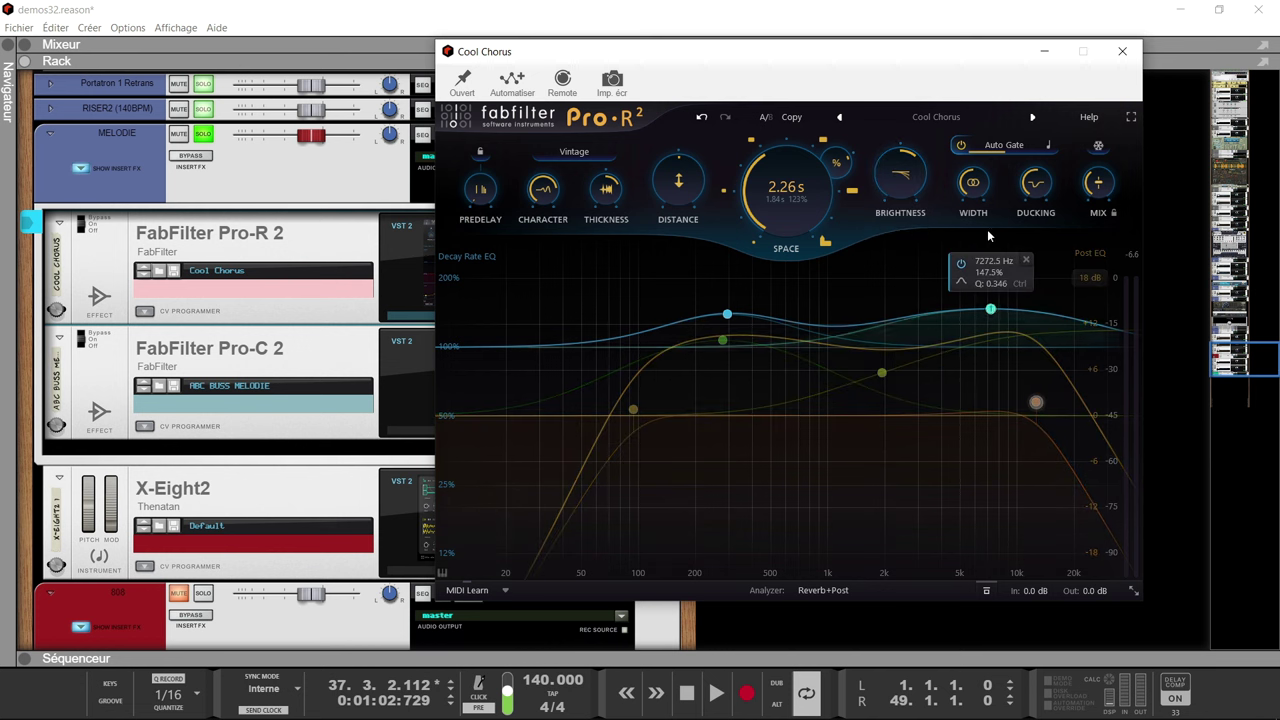
mouse_move(986, 180)
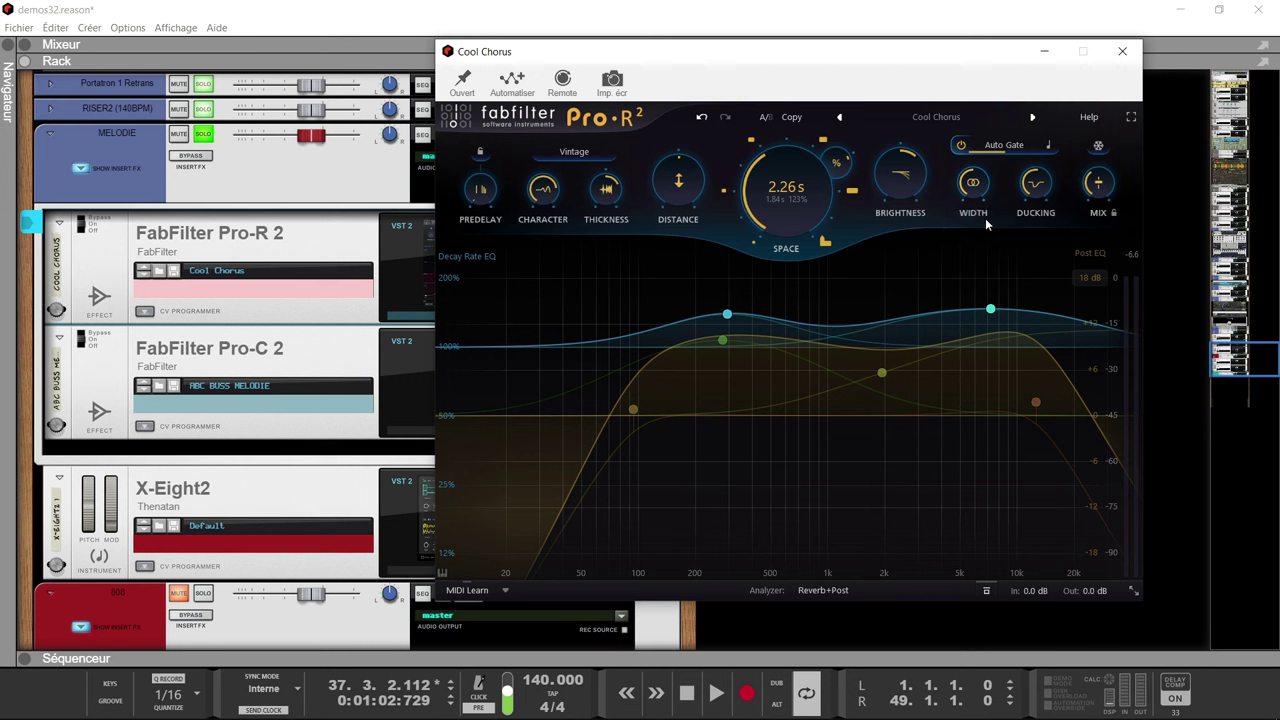
mouse_move(996, 145)
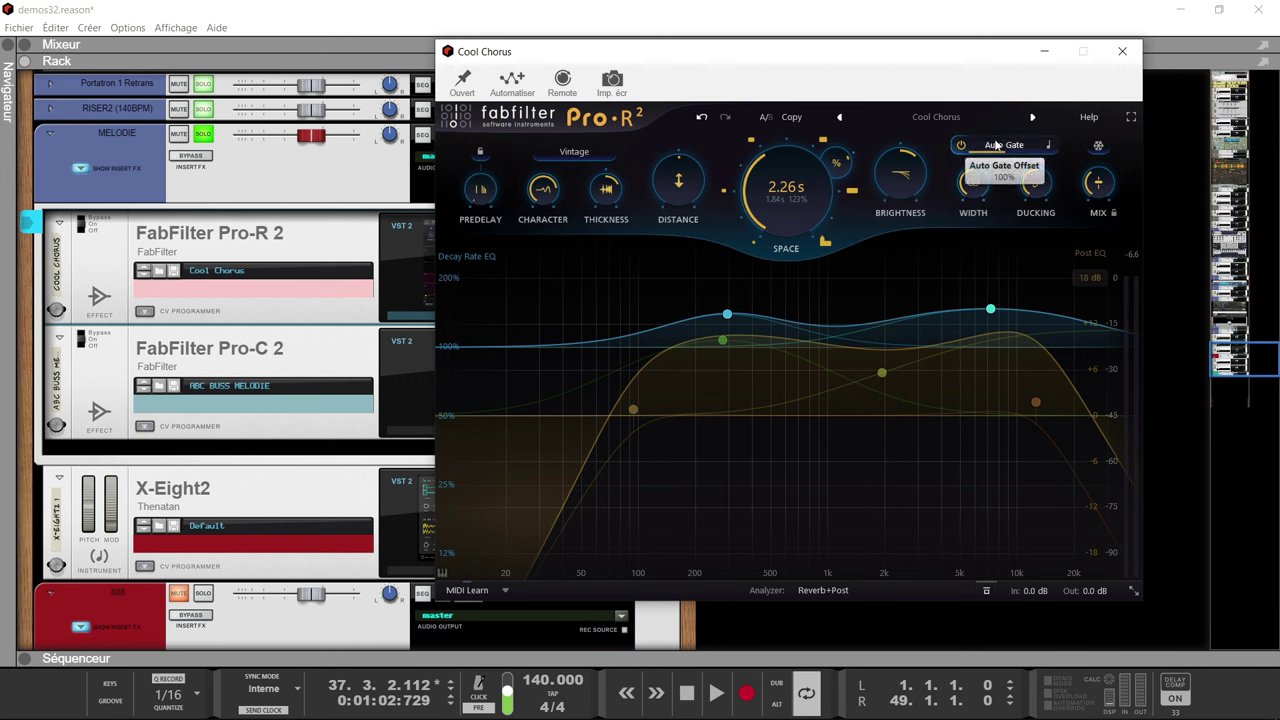
mouse_move(1038, 188)
click(1050, 146)
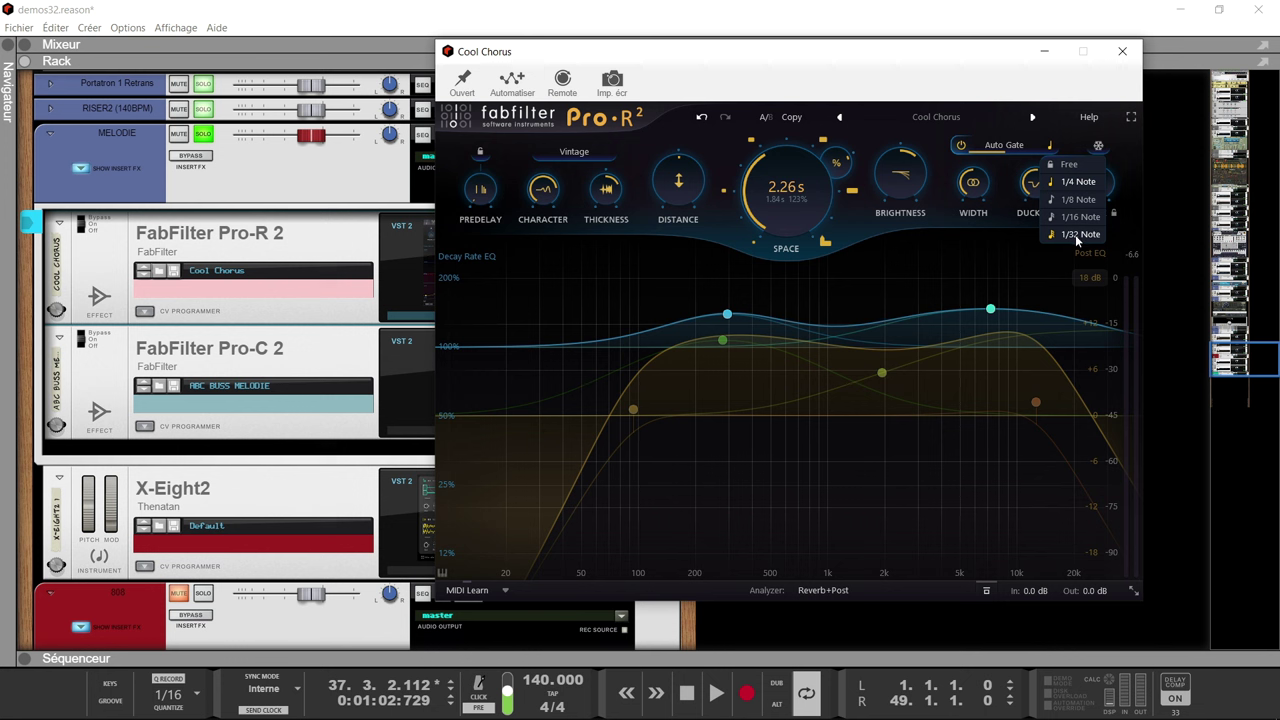
click(1005, 230)
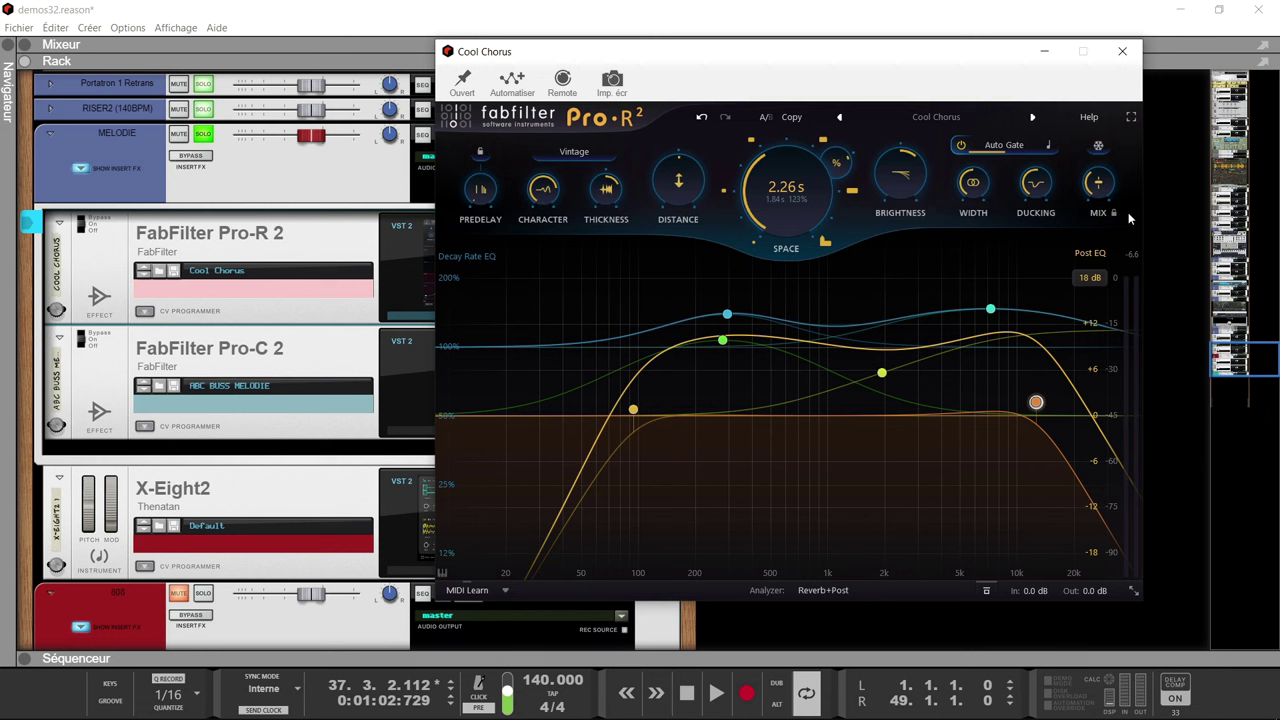
Play the song from the start, raise the reverb's Mix to 100%, lower it again to compare, and stop playback
mouse_move(1106, 196)
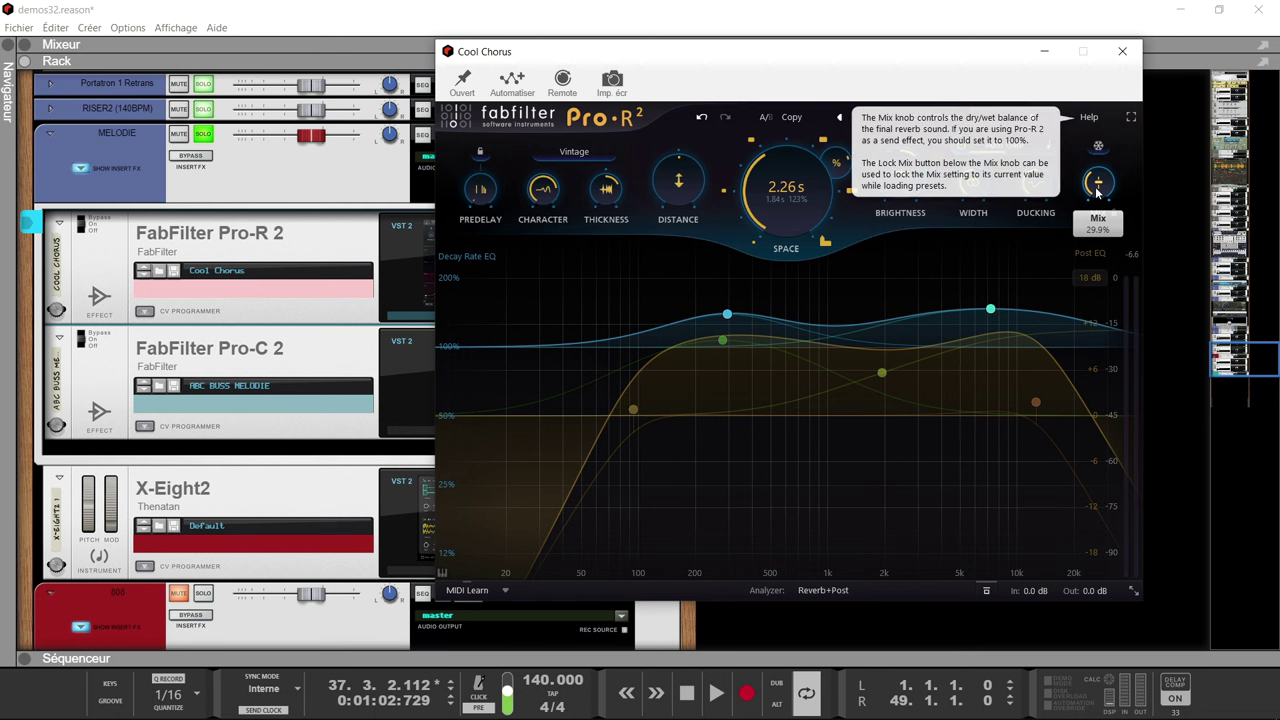
key(KP_0)
key(space)
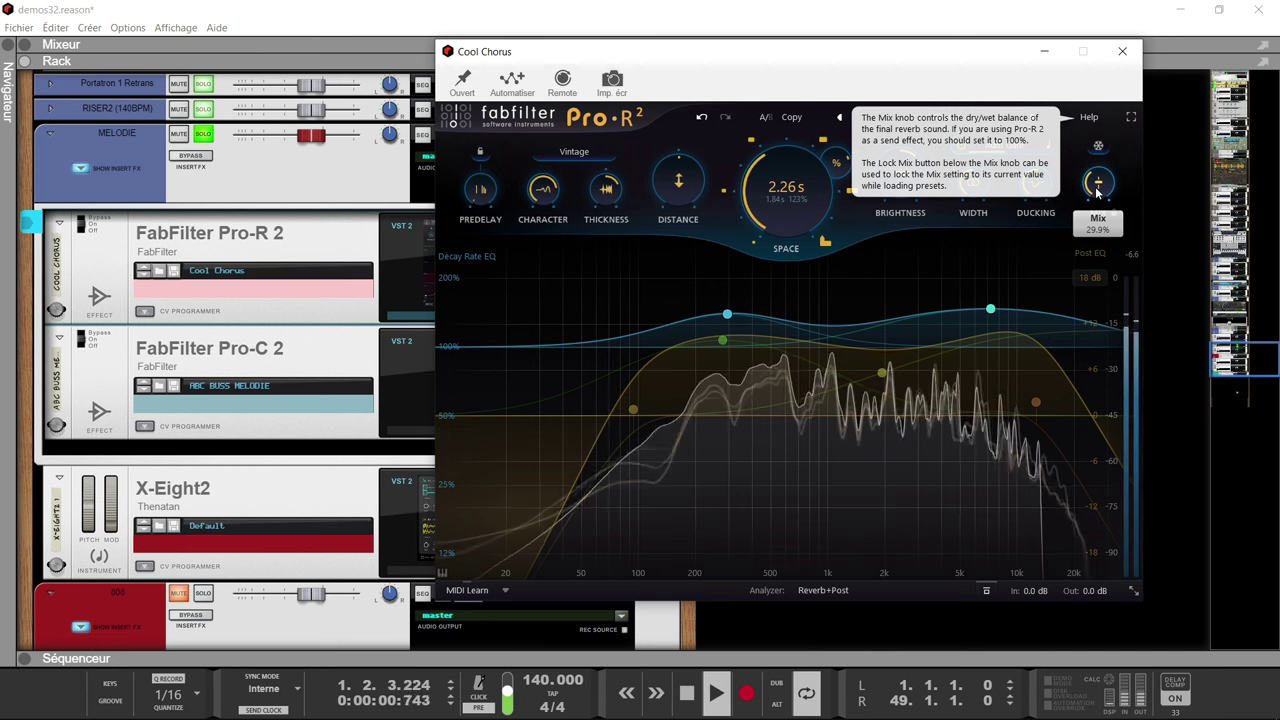
drag(1097, 190, 1108, 40)
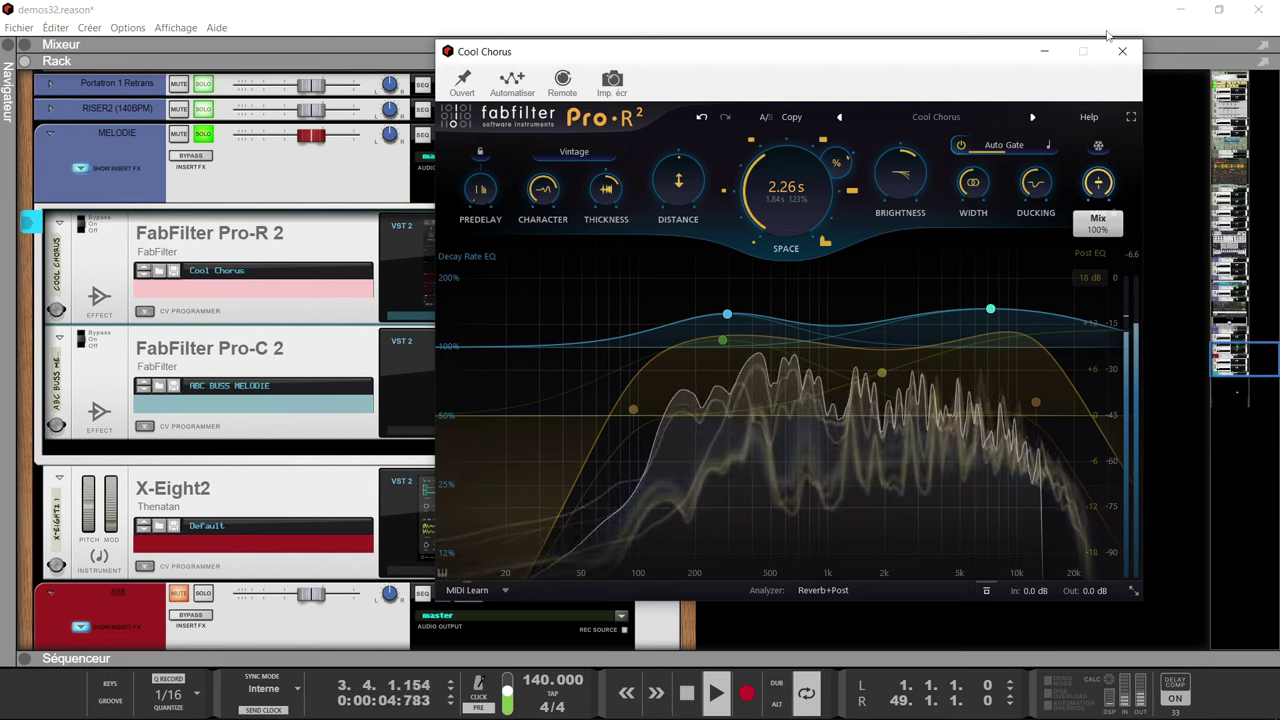
drag(1108, 37, 1084, 222)
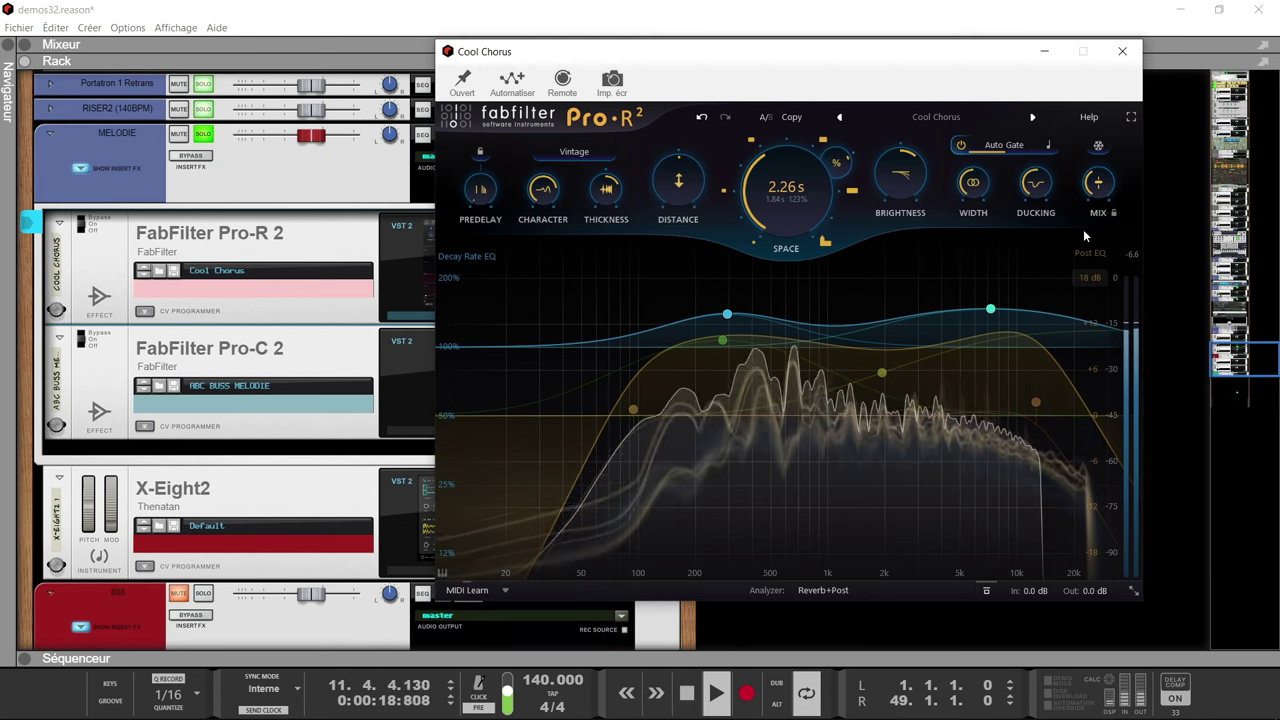
click(1085, 253)
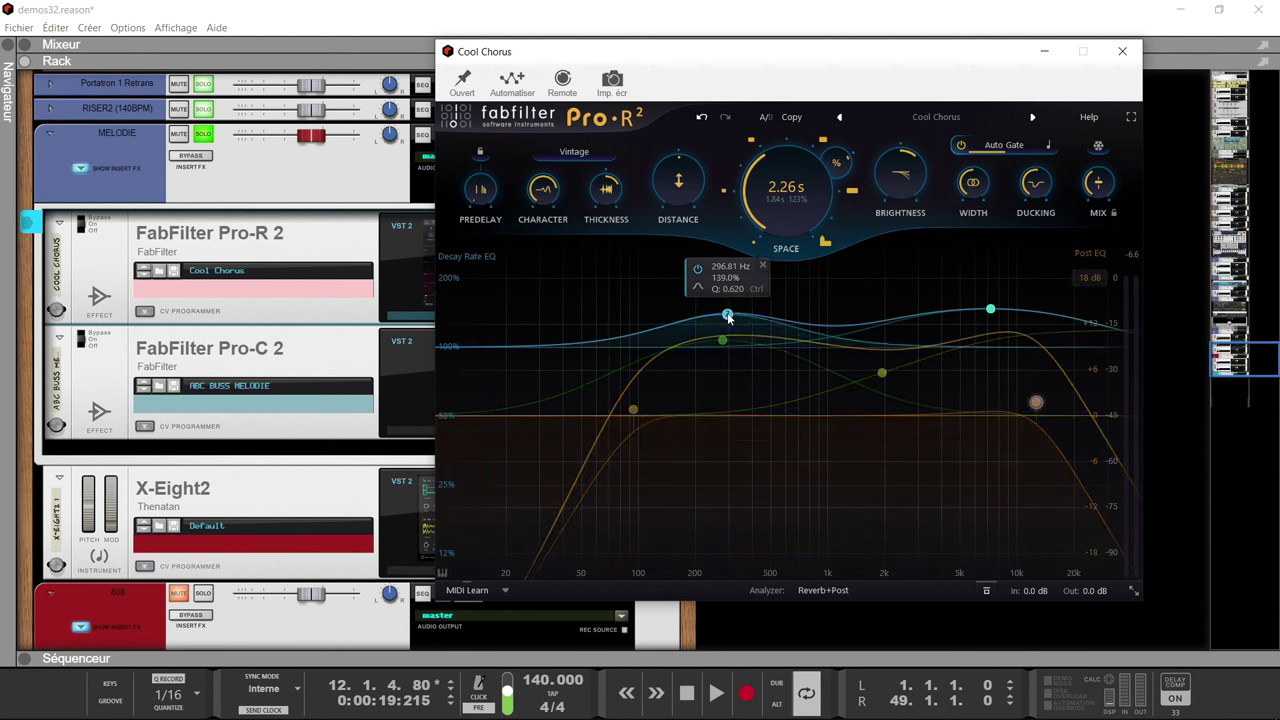
Move the low-mid Decay Rate EQ band to about 283 Hz and 153%, and shift the high band slightly higher in frequency
drag(728, 318, 723, 304)
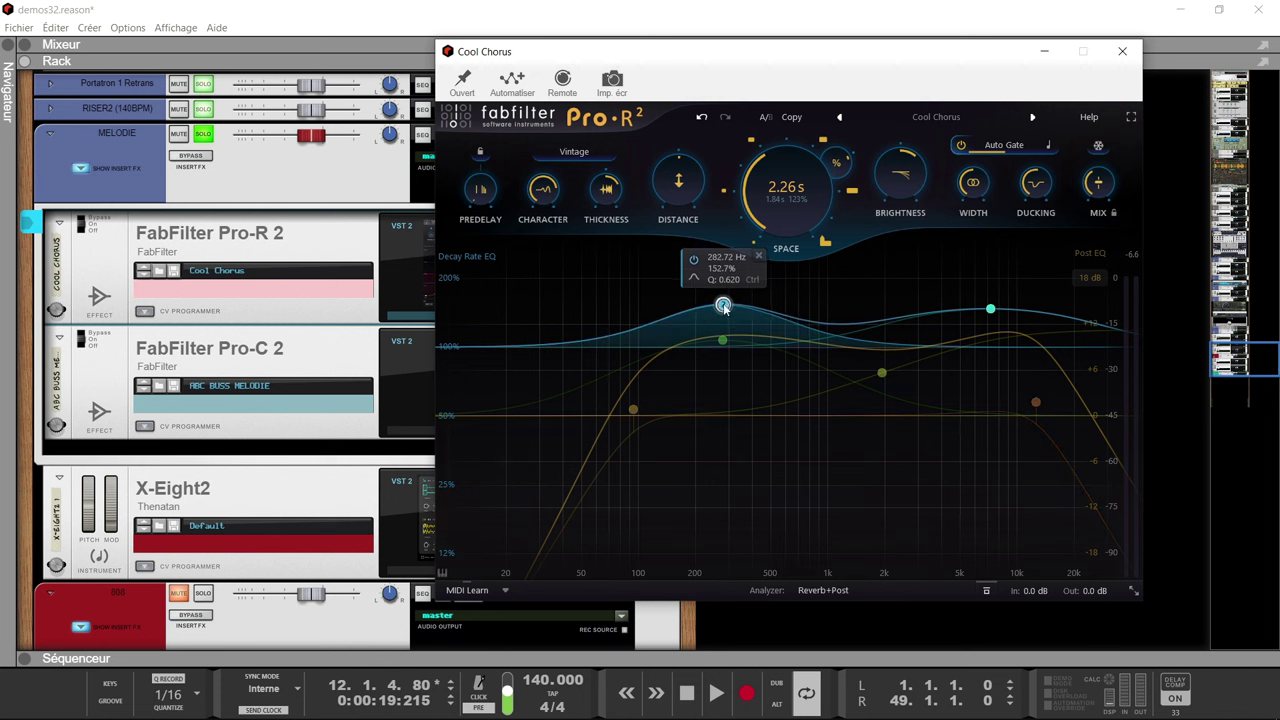
mouse_move(990, 309)
mouse_down()
mouse_move(1001, 288)
mouse_move(1003, 305)
mouse_move(988, 287)
mouse_move(997, 310)
mouse_up()
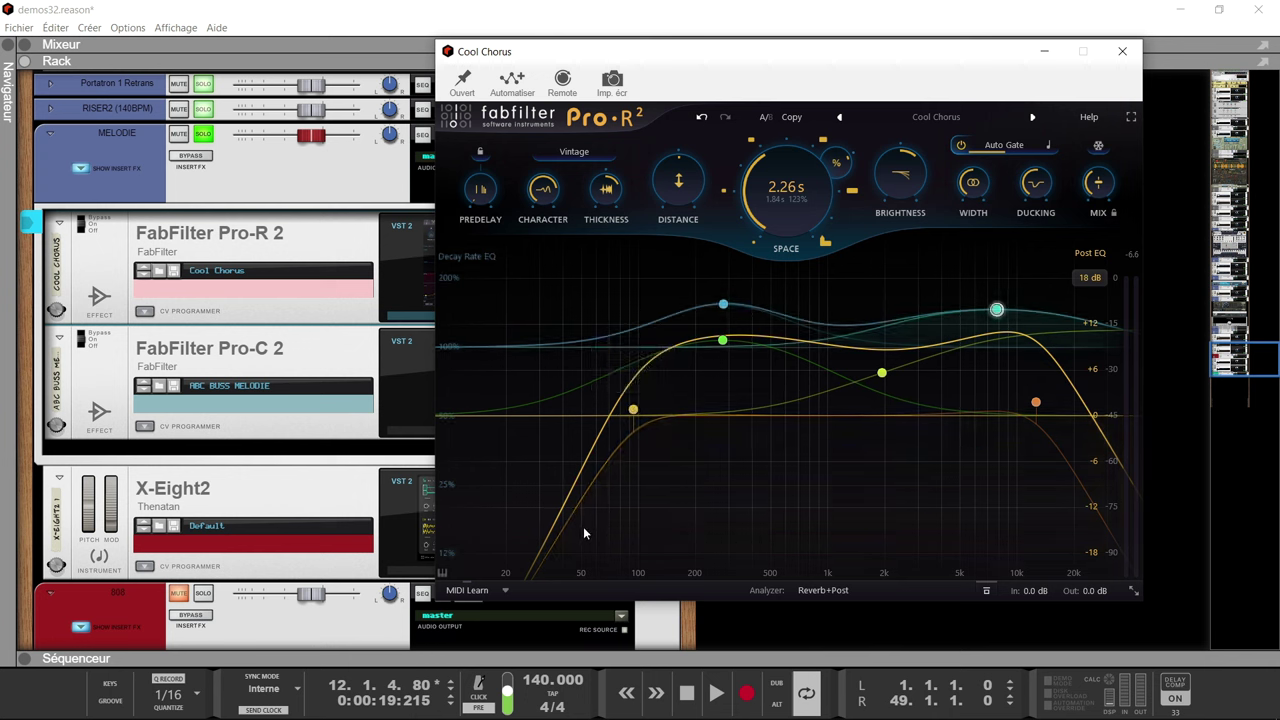
Move the Post EQ low-cut band to about 114 Hz and the low-mid bell to about 329 Hz and +11 dB
mouse_move(634, 410)
mouse_down()
mouse_move(667, 406)
mouse_move(636, 407)
mouse_move(651, 406)
mouse_up()
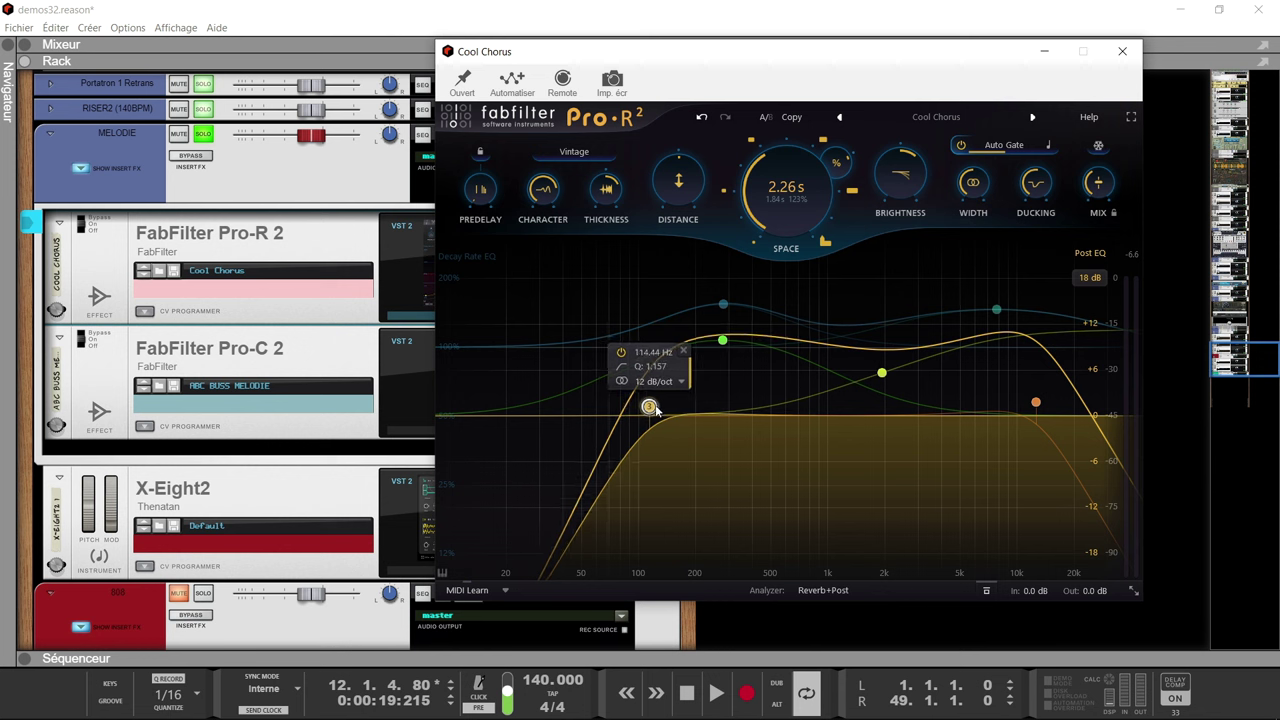
click(723, 343)
mouse_move(723, 346)
mouse_down()
mouse_move(723, 357)
mouse_move(729, 334)
mouse_move(737, 354)
mouse_move(736, 331)
mouse_up()
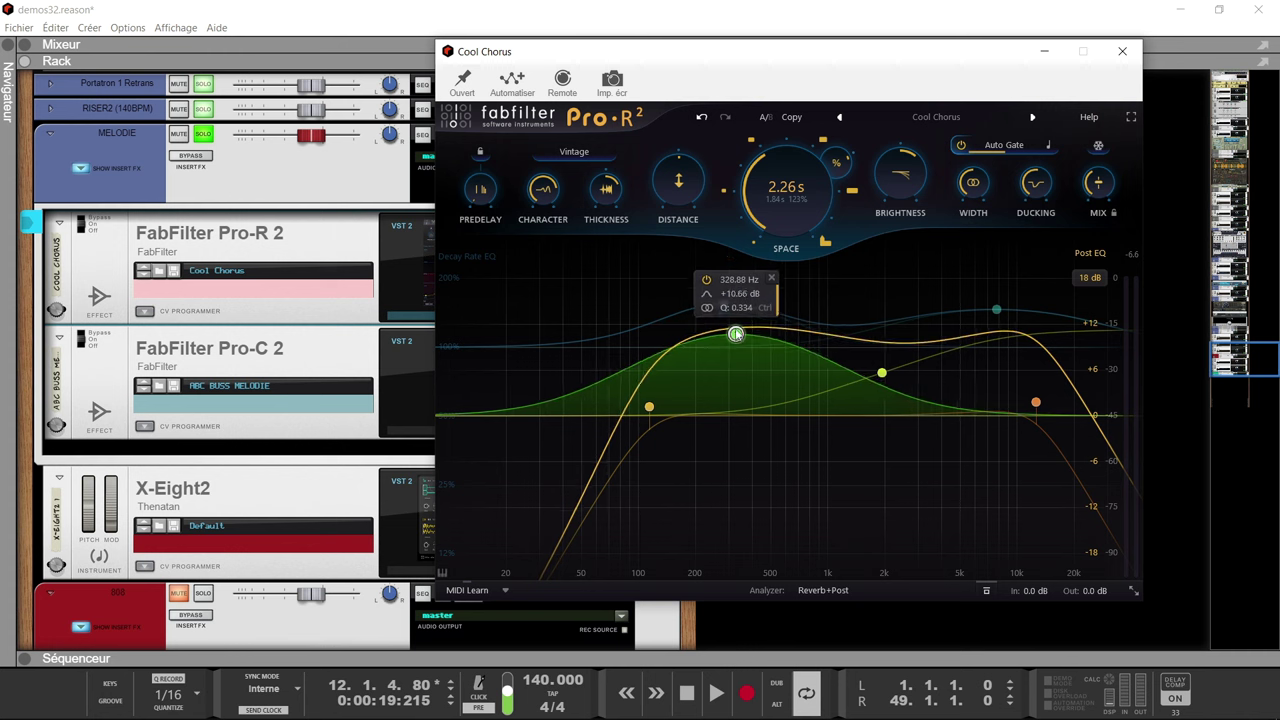
Lower the Post EQ high shelf to about +9.3 dB at 1922 Hz and add a bell band near 9 kHz at about +1 dB
click(881, 373)
drag(881, 373, 880, 389)
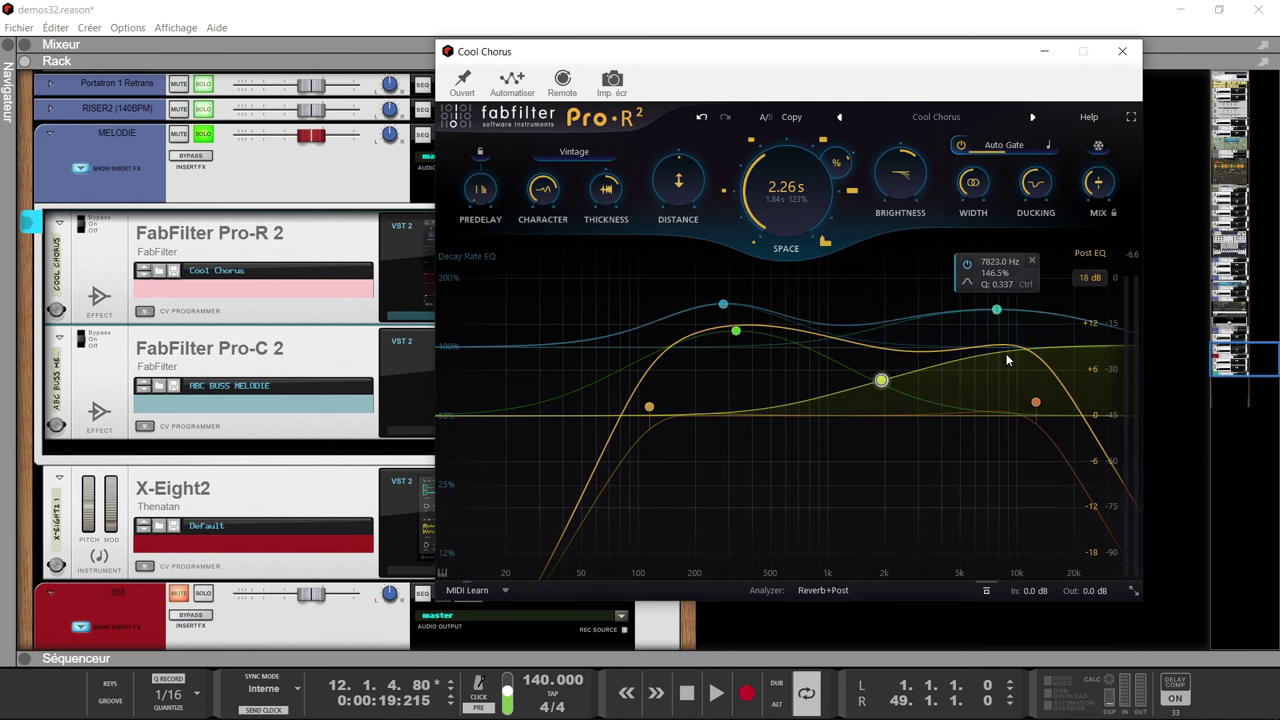
drag(1010, 348, 1008, 408)
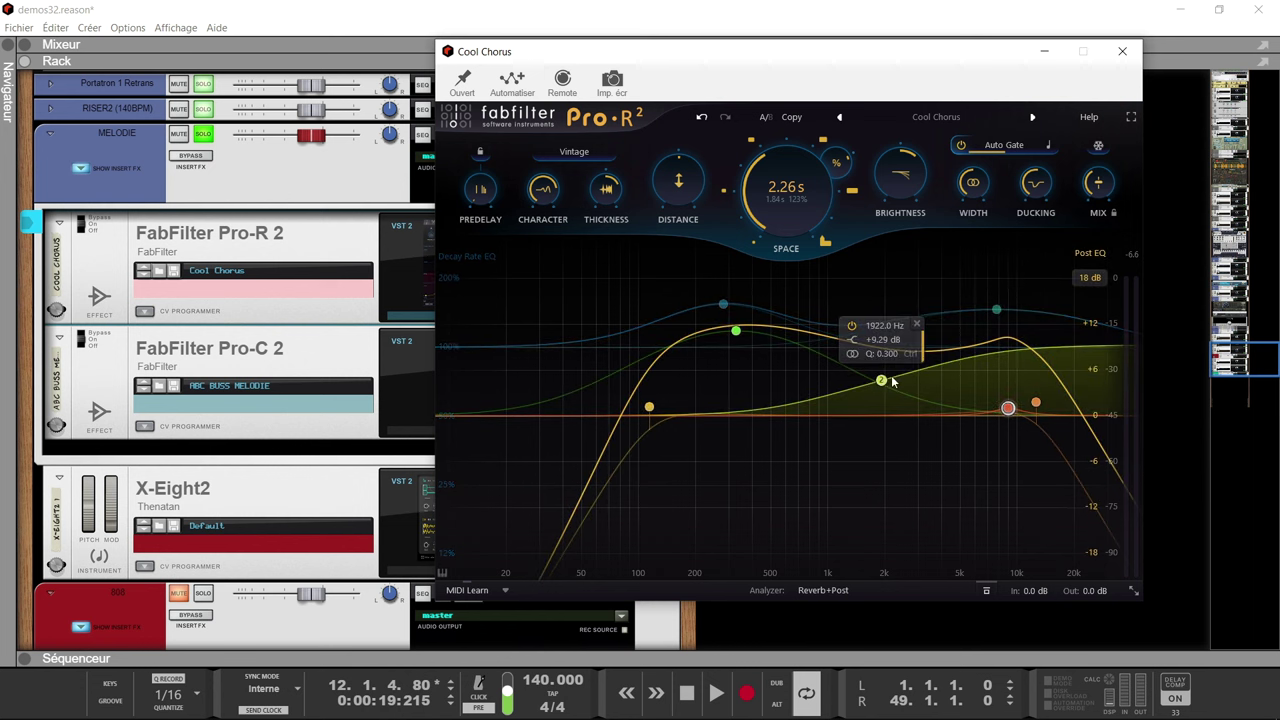
Examine the Post EQ high shelf's filter shape options, from Bell to High Cut, and the settings of the 9 kHz band
click(852, 341)
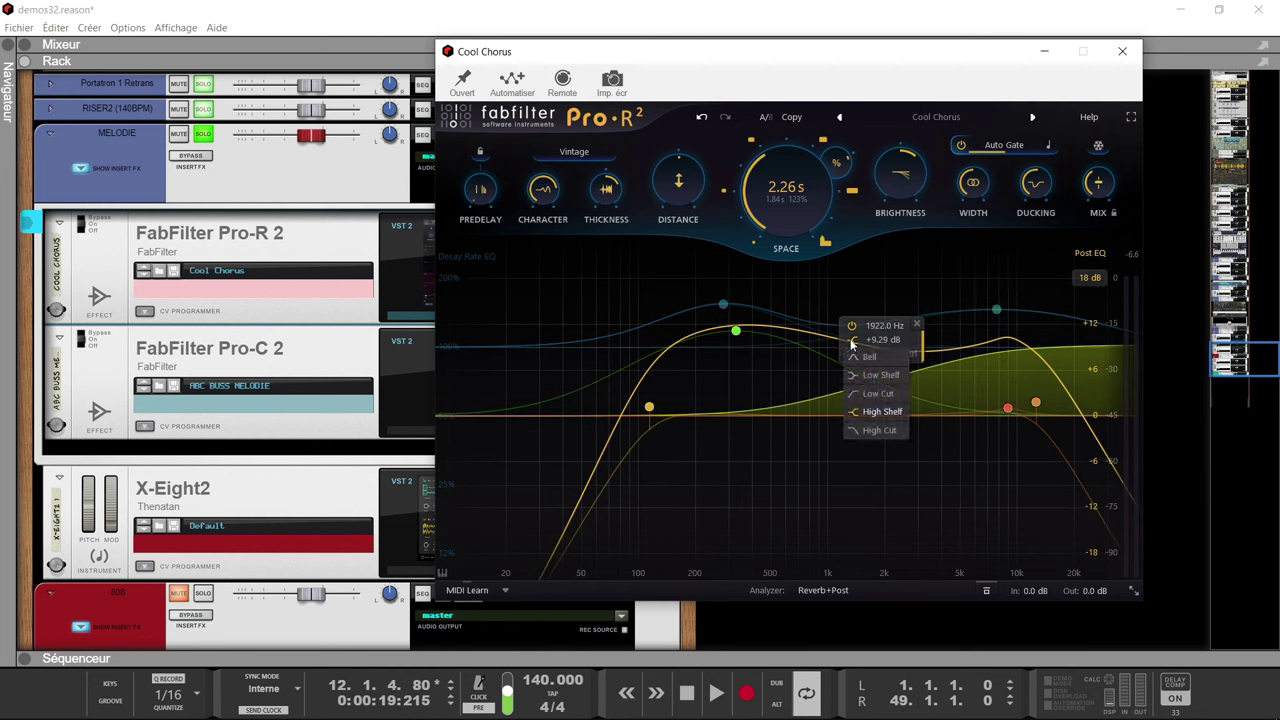
click(881, 434)
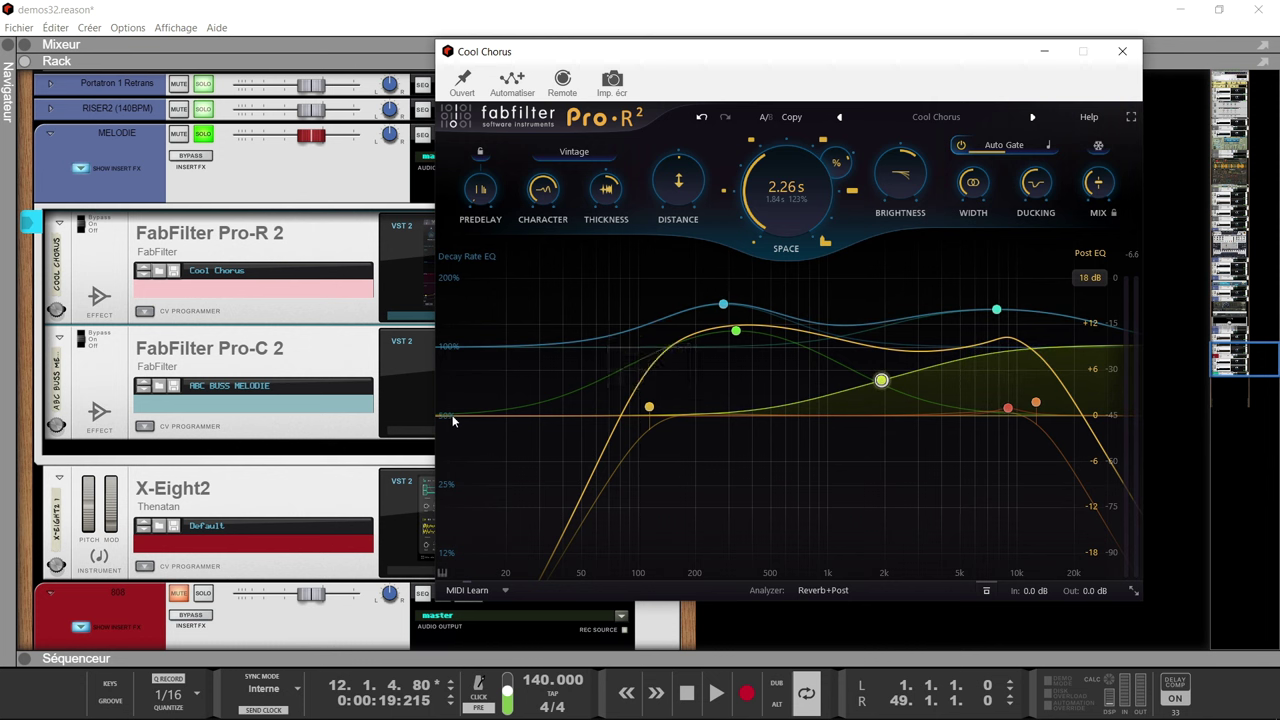
mouse_move(650, 408)
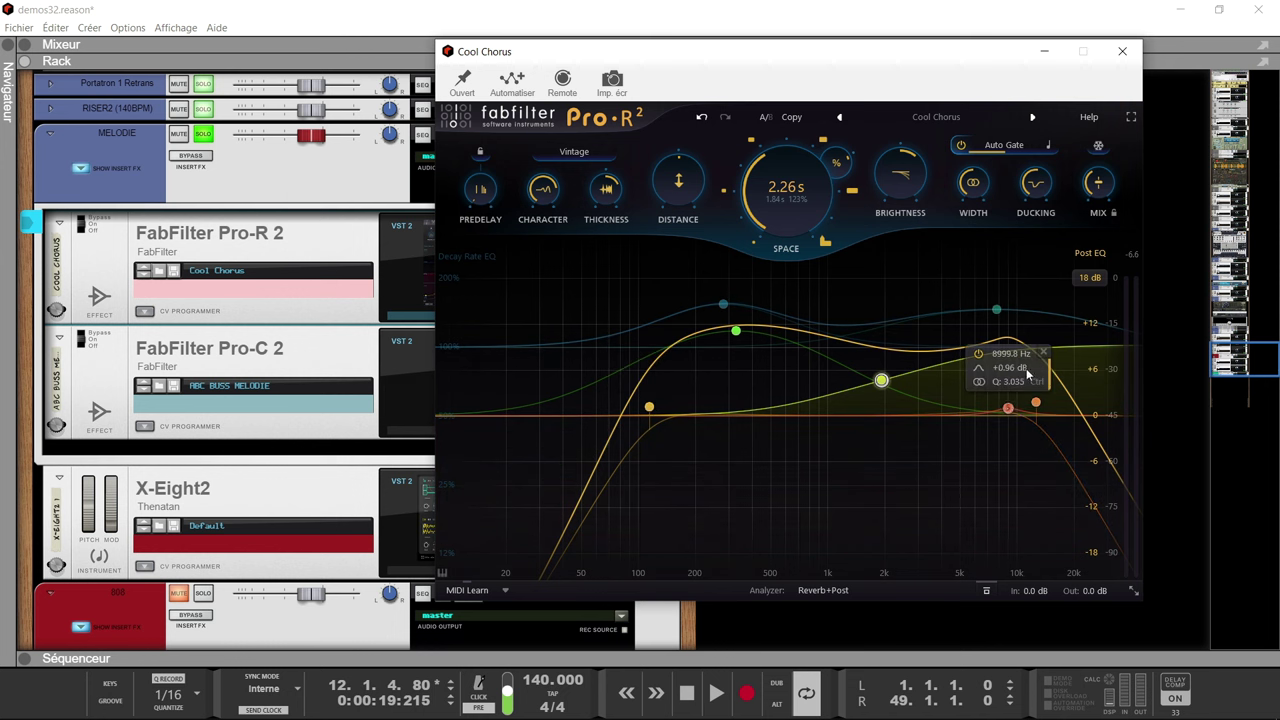
click(980, 385)
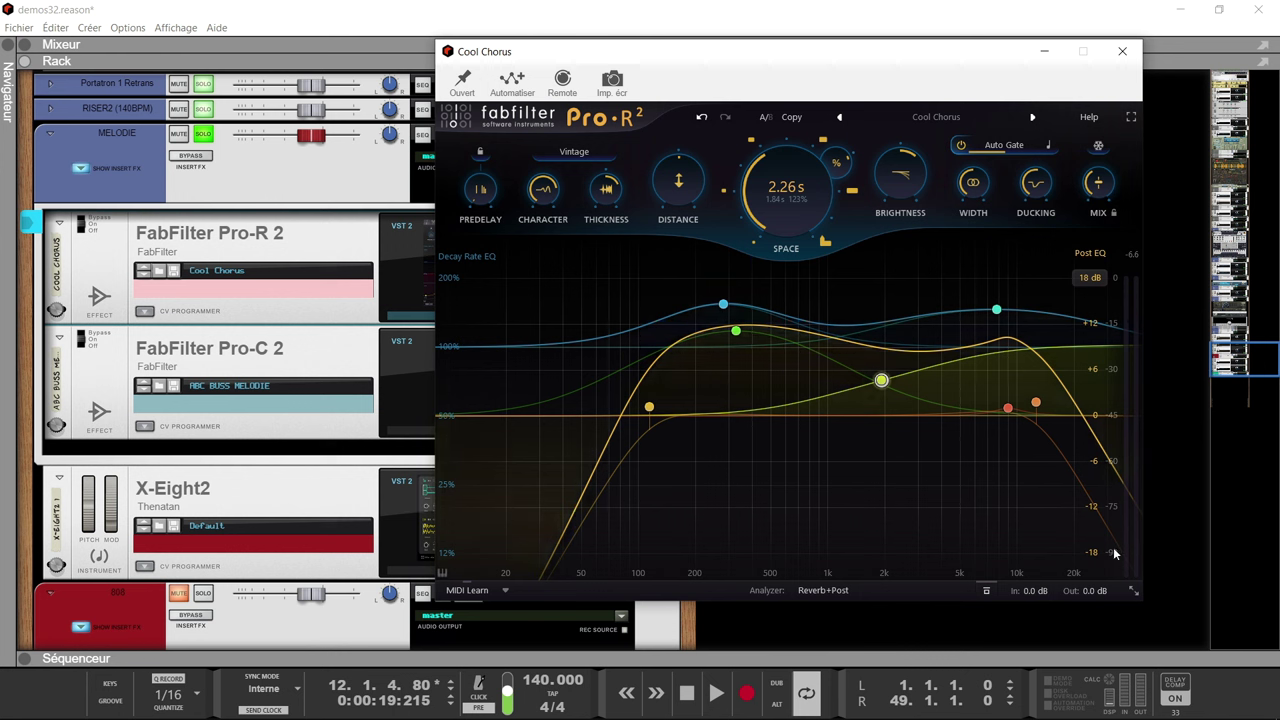
Examine the reverb's Input and Output Level controls, its bypass switch, and the Analyzer modes Off, Pre+Post and Reverb+Post
mouse_move(1056, 591)
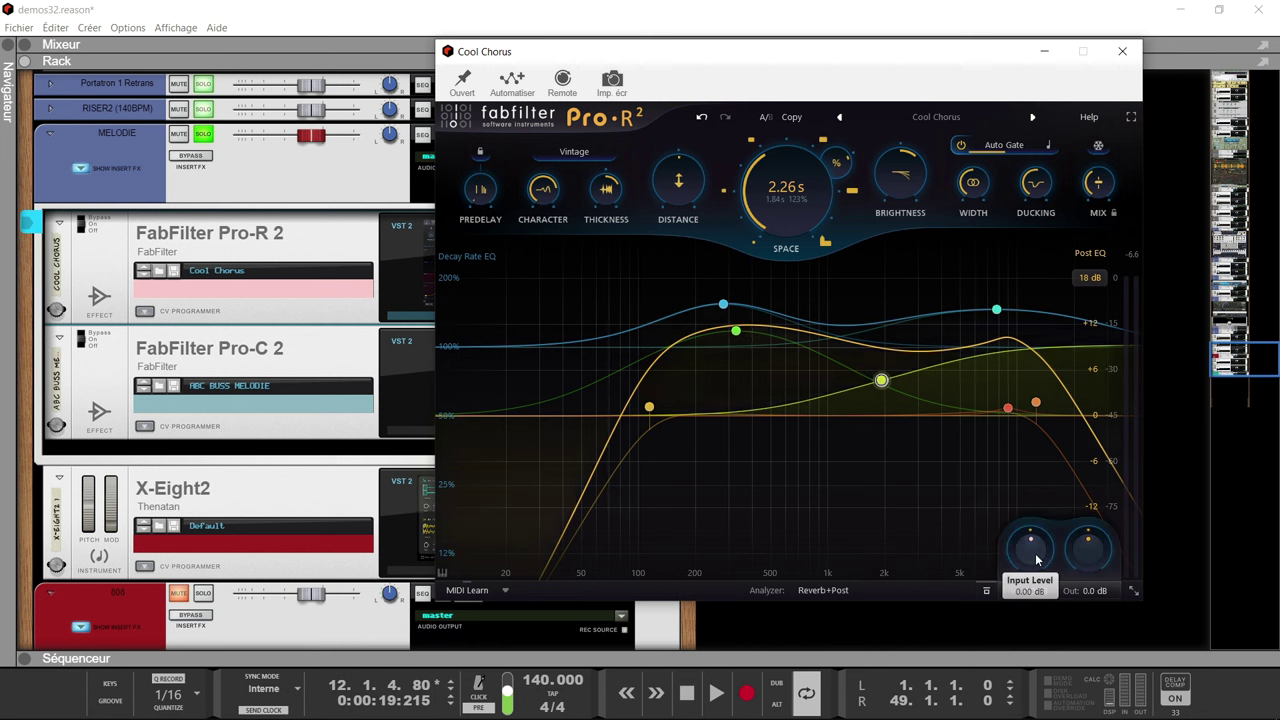
mouse_move(1036, 560)
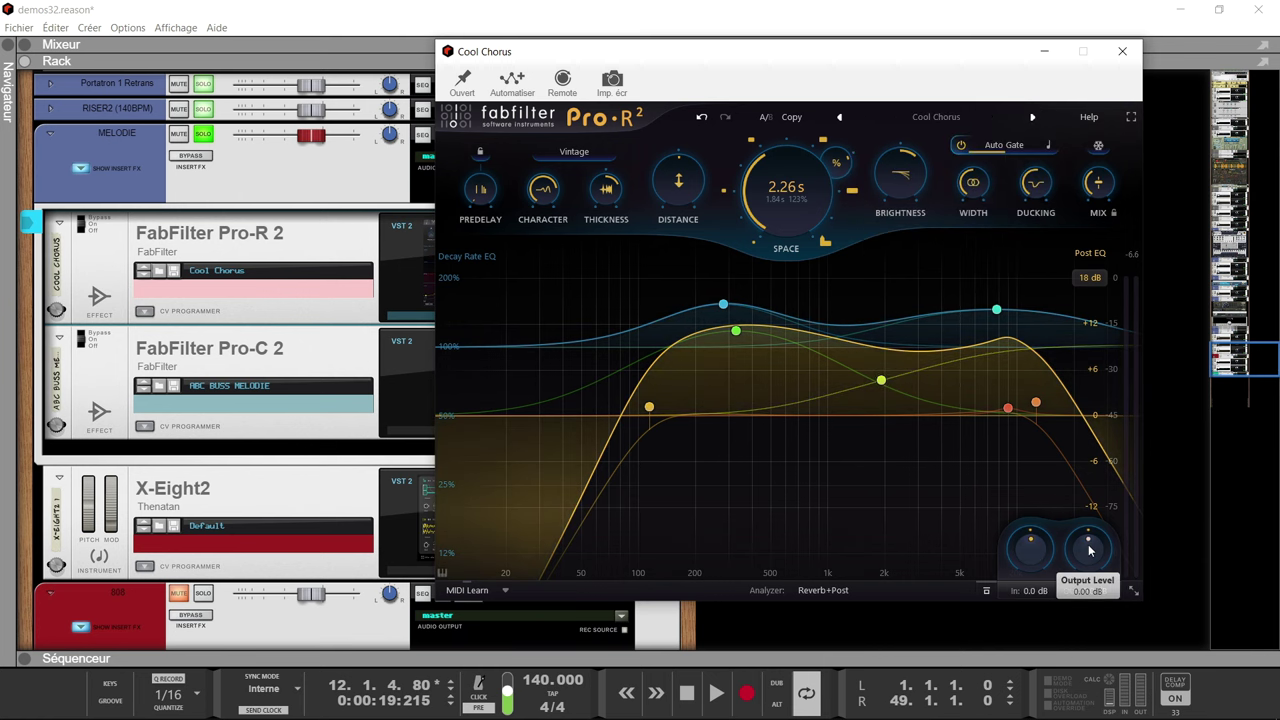
mouse_move(1092, 551)
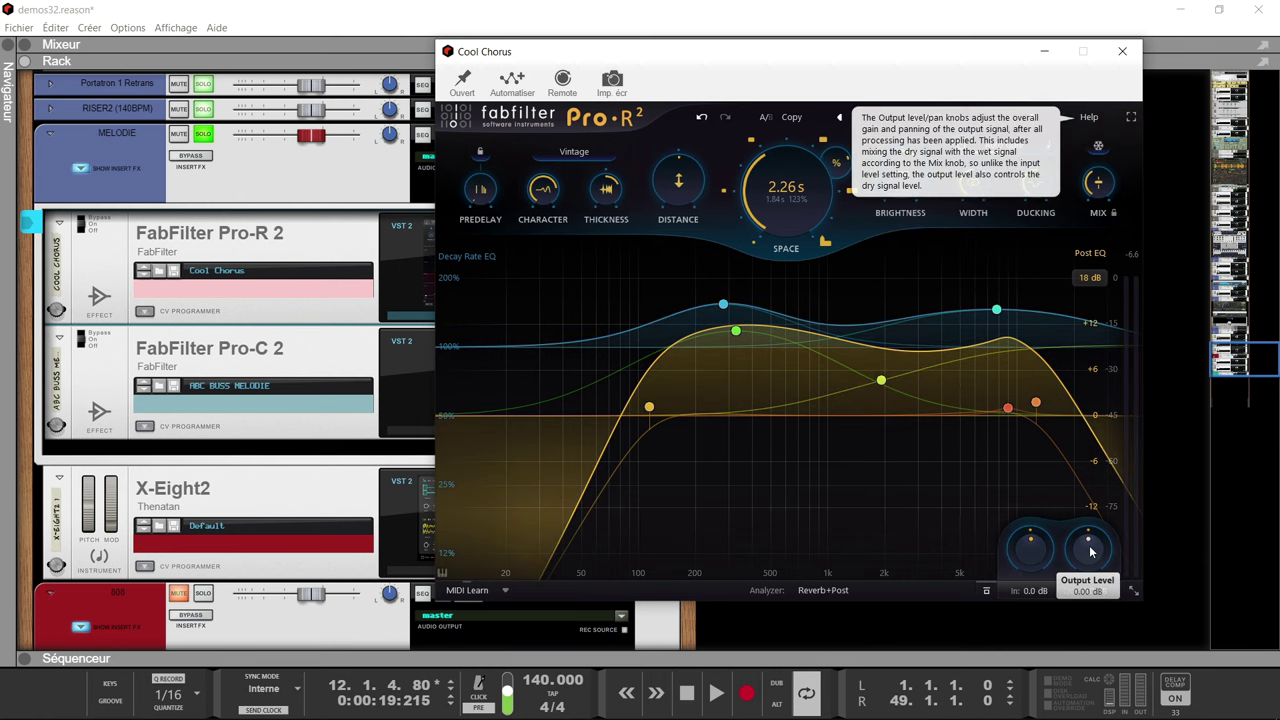
click(986, 591)
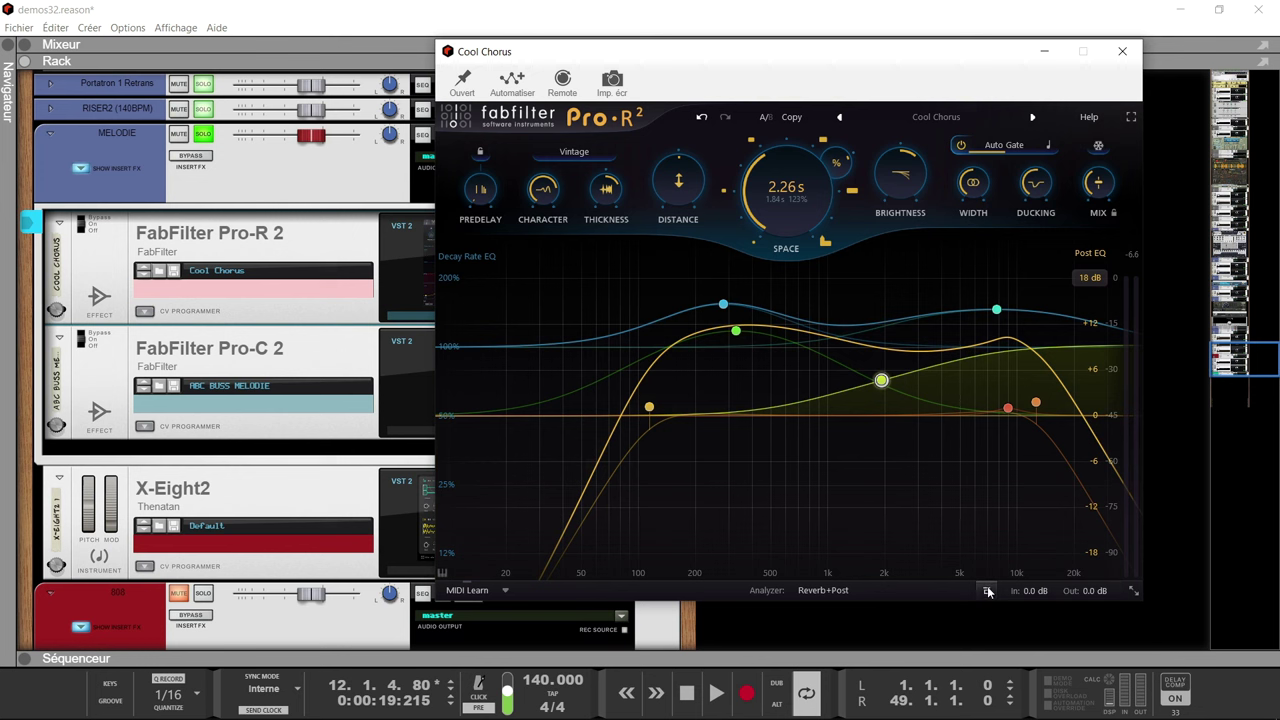
click(823, 591)
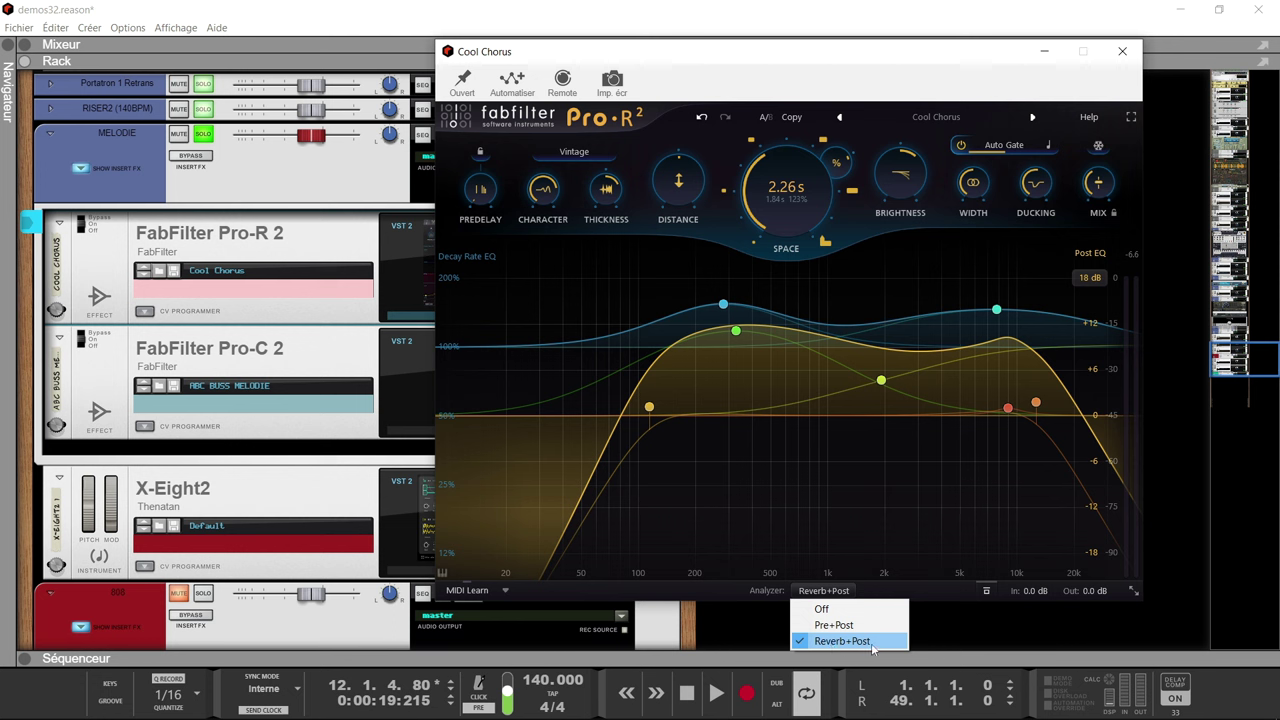
click(933, 486)
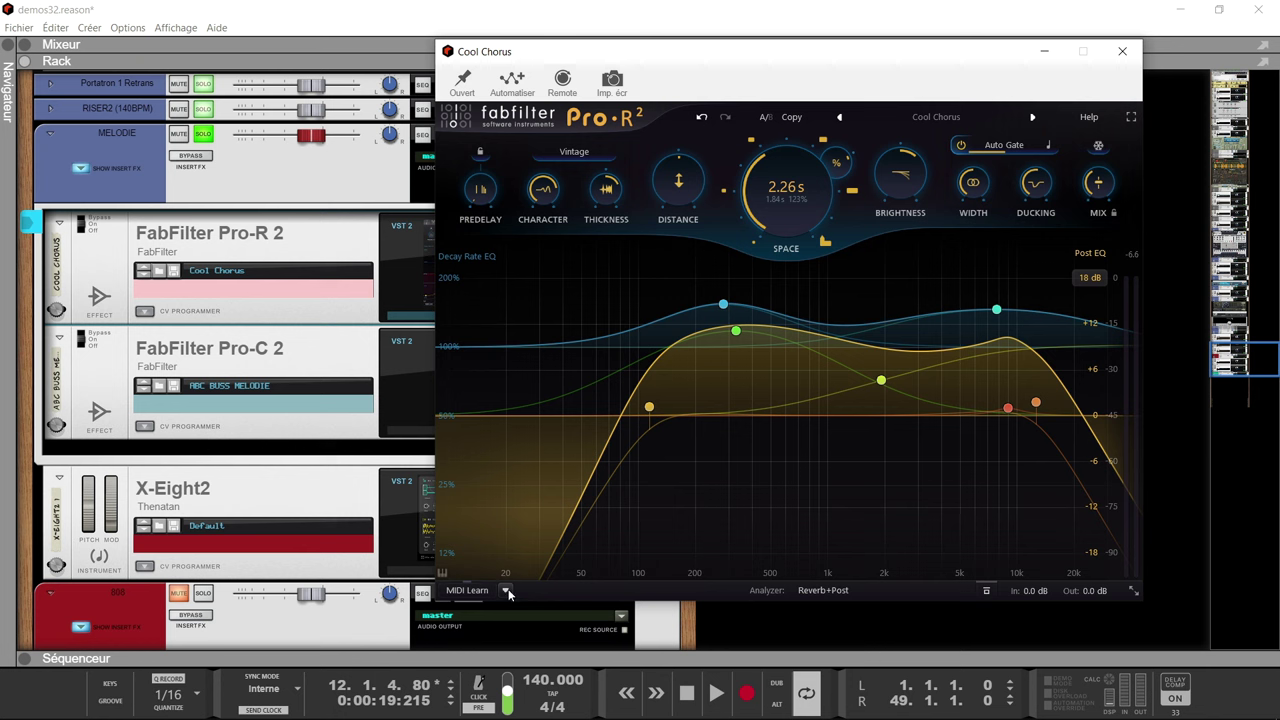
Look at the MIDI Learn options, switching MIDI Learn mode on and off again
click(507, 591)
click(469, 591)
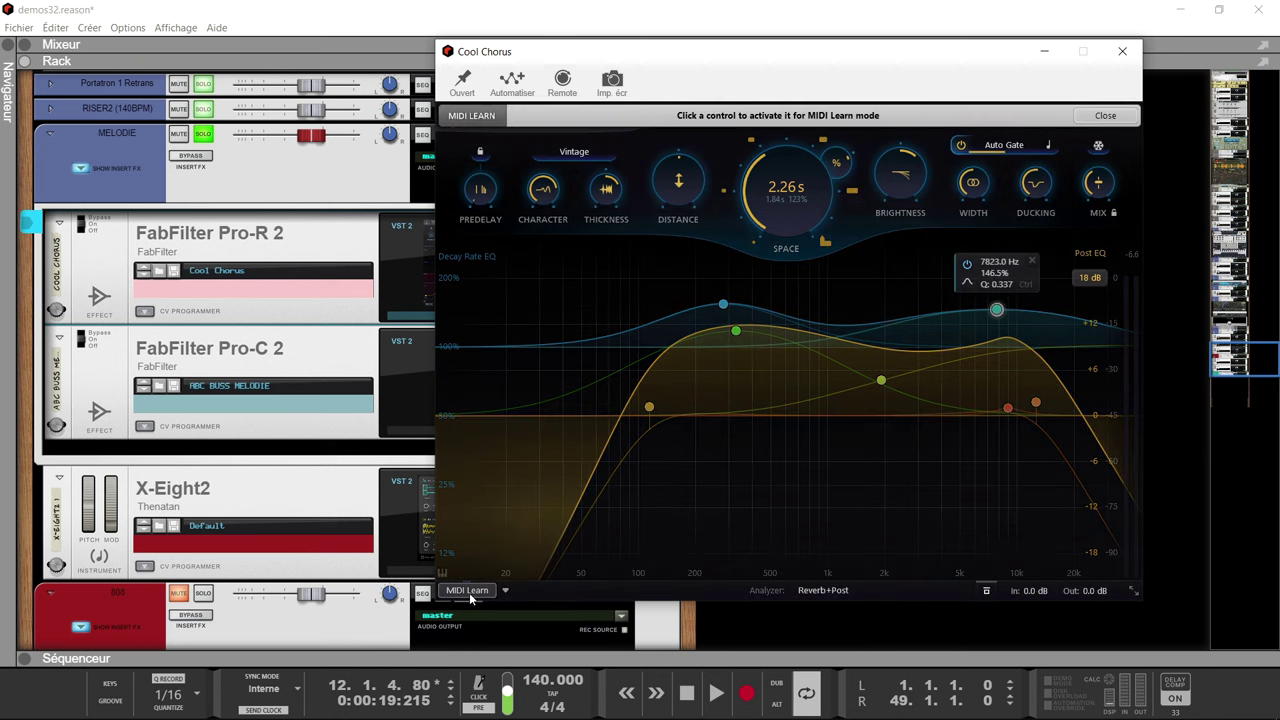
click(469, 591)
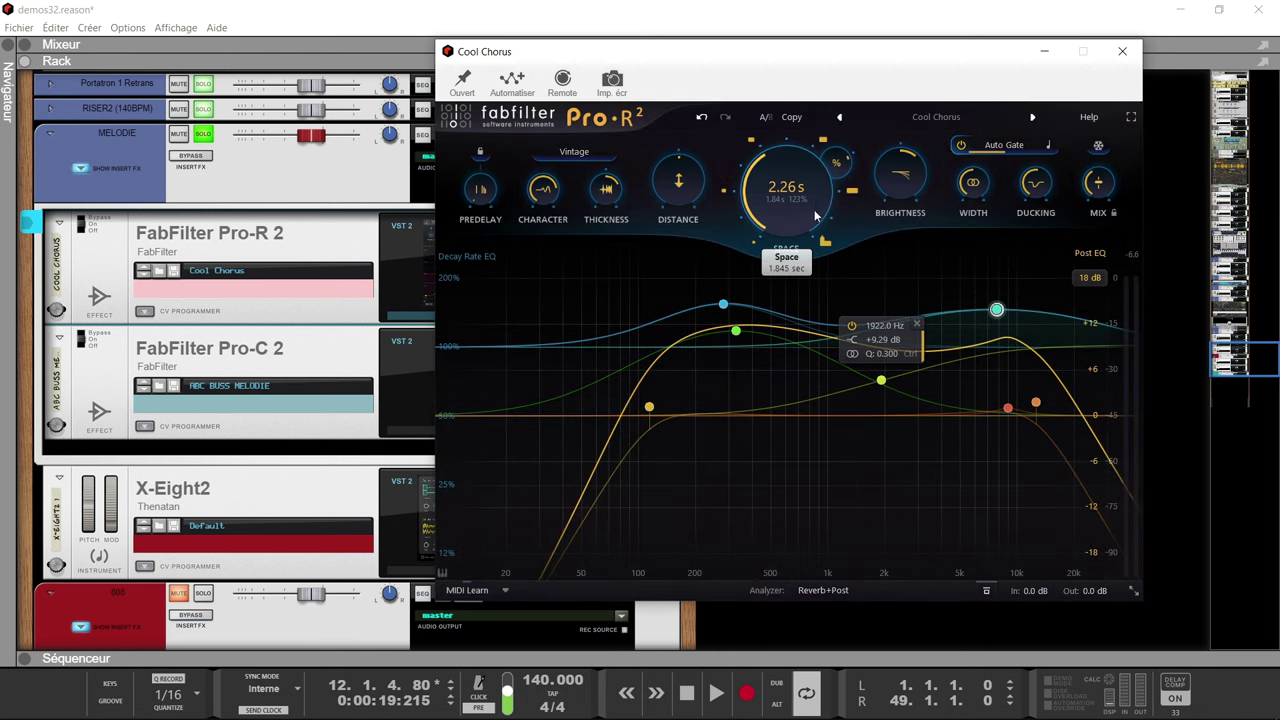
Show the piano keyboard under the EQ display and move the Post EQ low-cut band to about 100 Hz
click(443, 571)
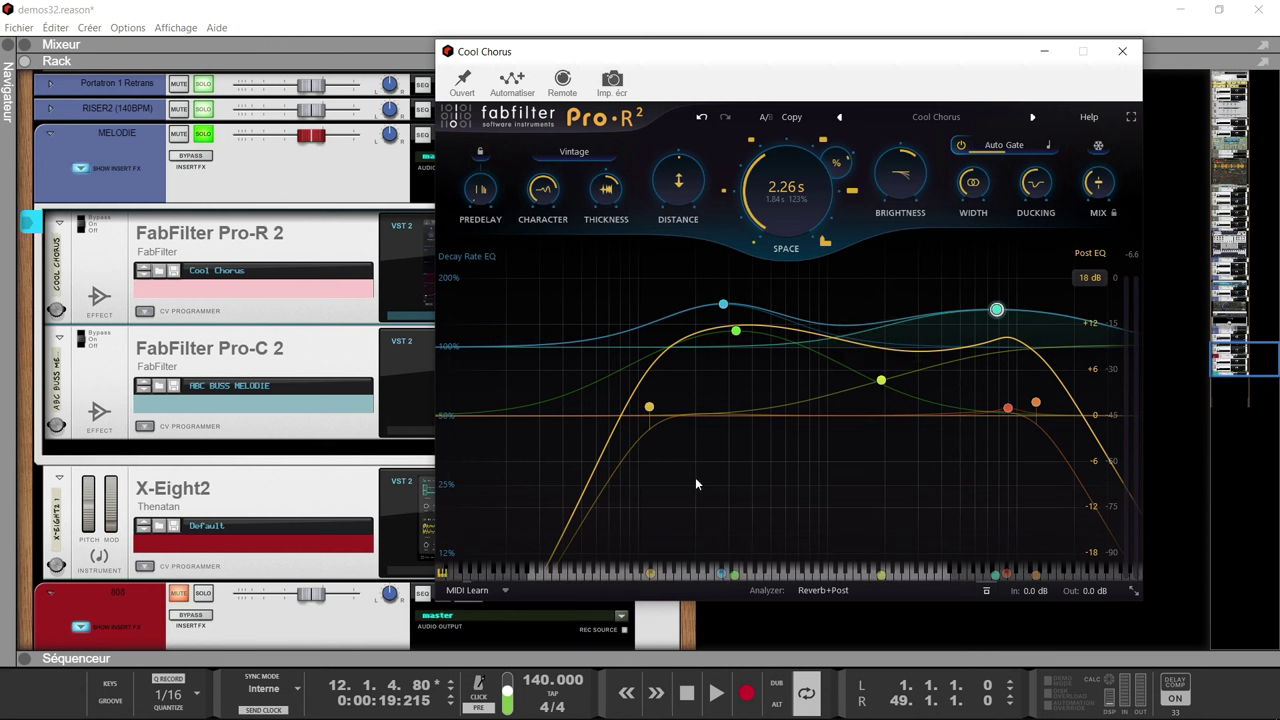
mouse_move(664, 417)
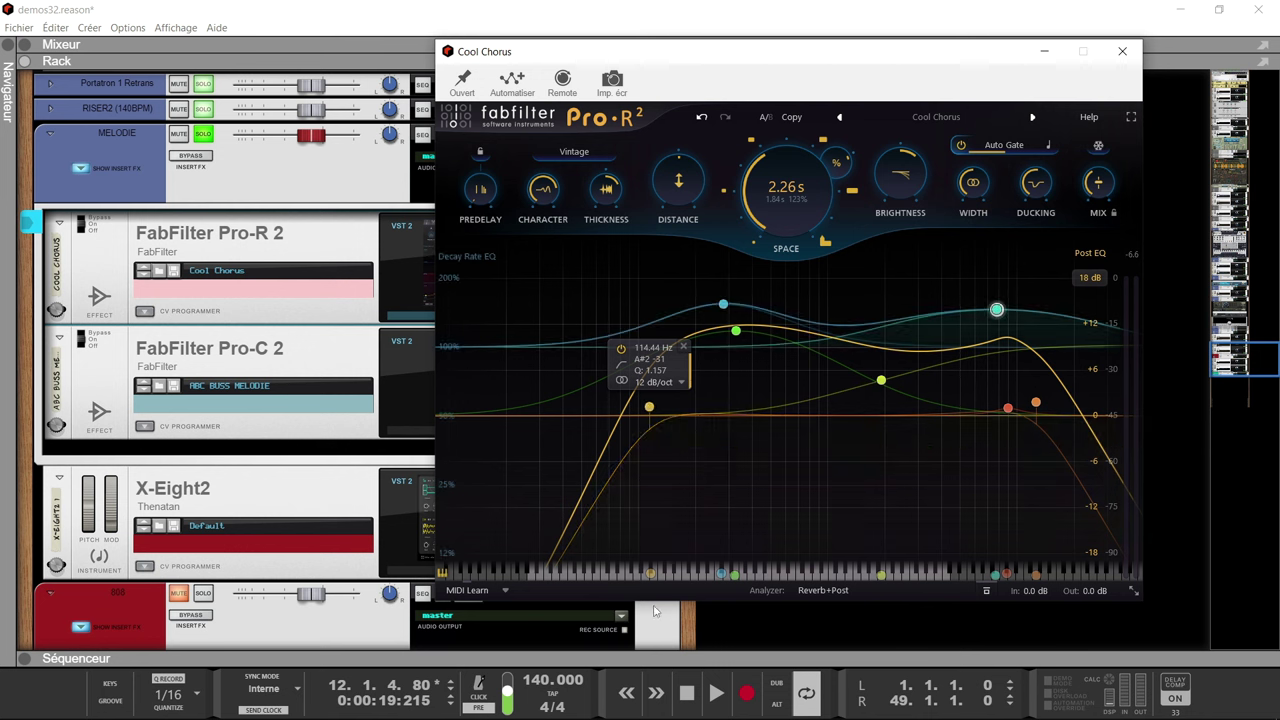
mouse_move(649, 408)
mouse_down()
mouse_move(620, 409)
mouse_move(638, 411)
mouse_up()
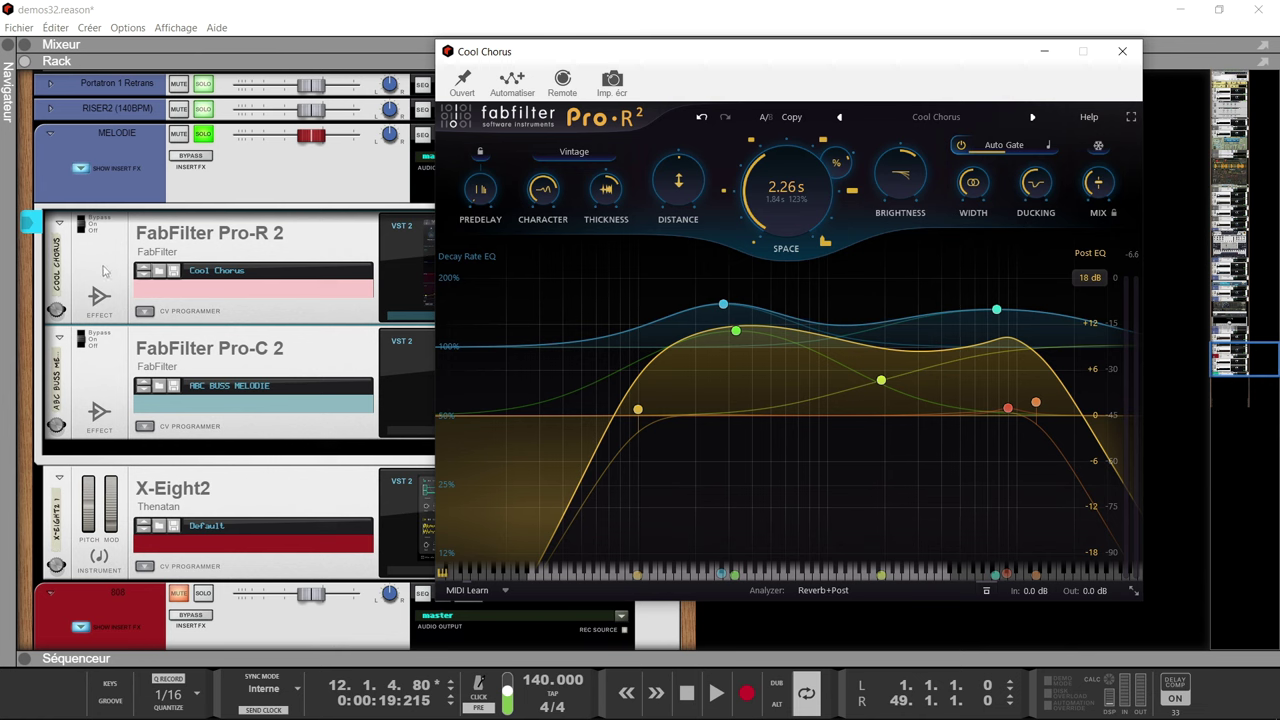
Reopen the Pro-R 2 editor, set its window to stay open, and play the song from the start
click(80, 338)
click(368, 263)
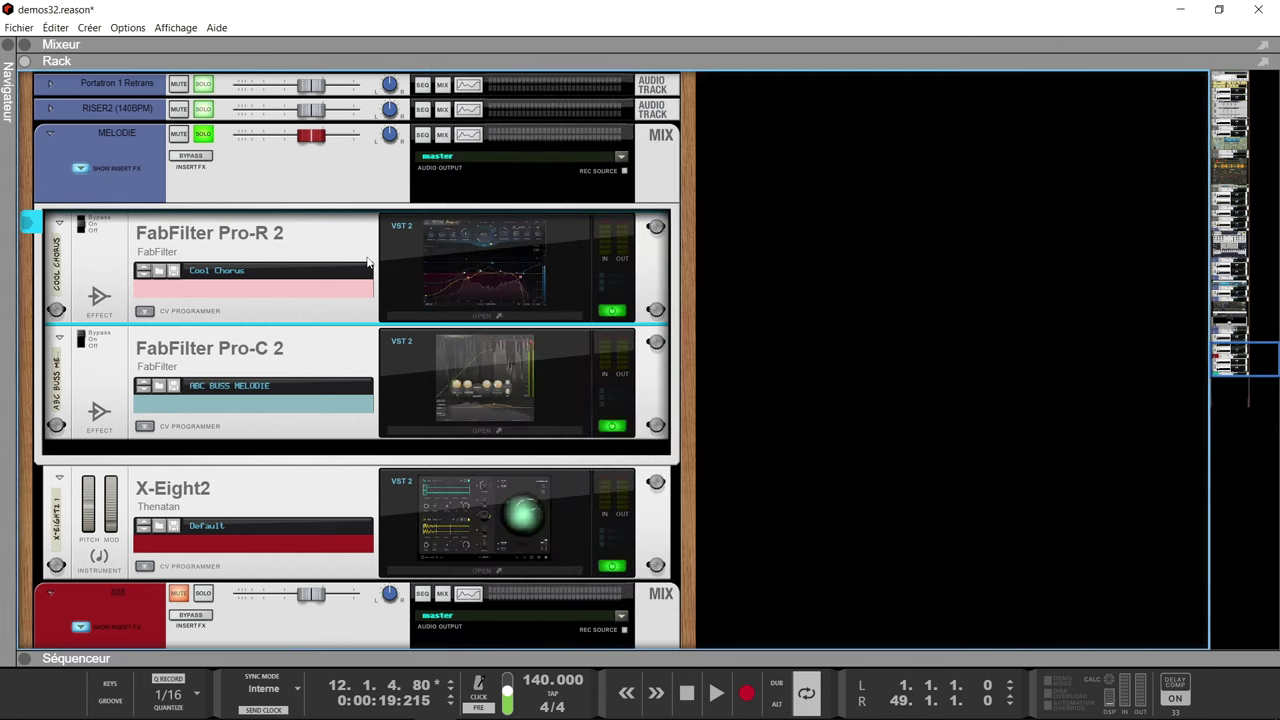
click(422, 263)
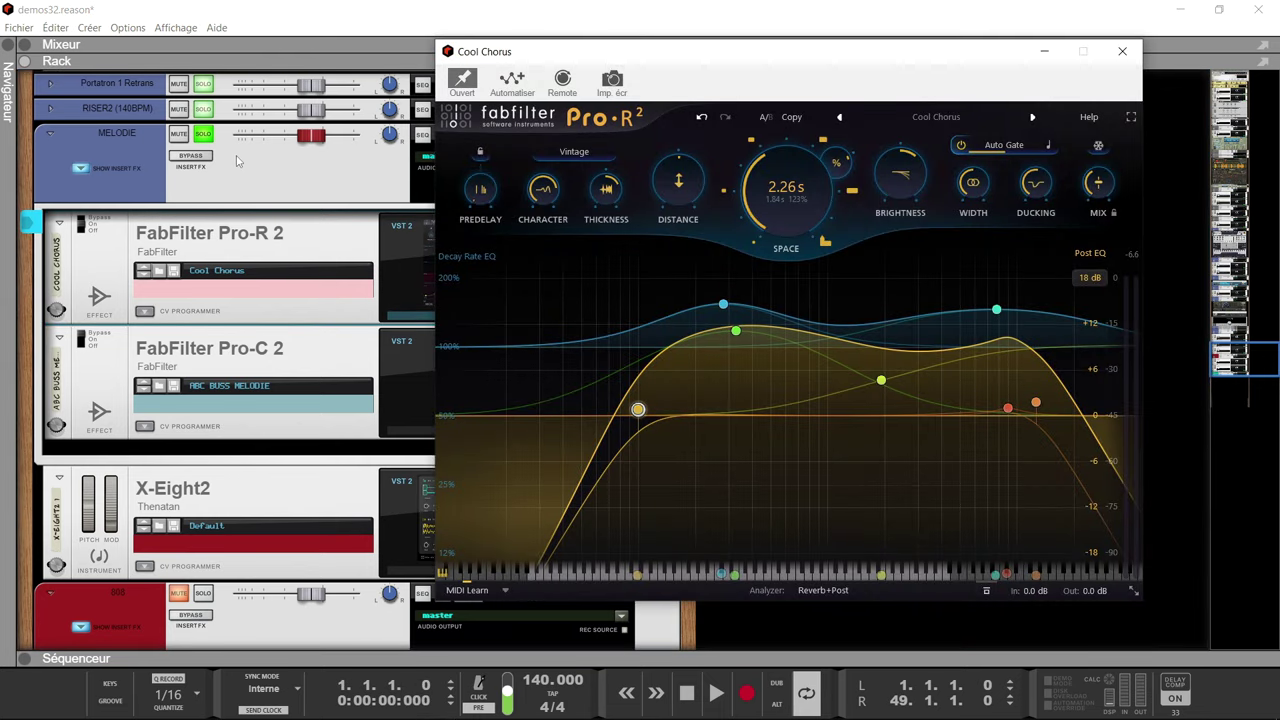
key(space)
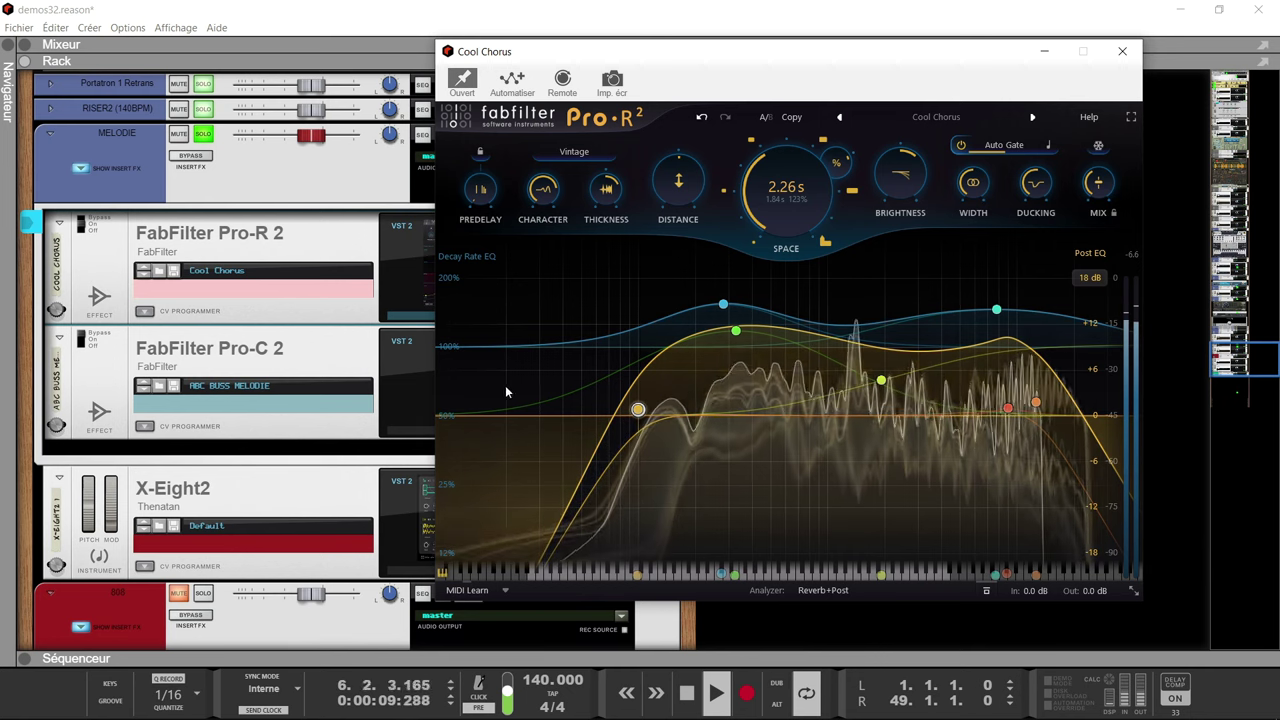
mouse_move(876, 400)
mouse_move(1020, 416)
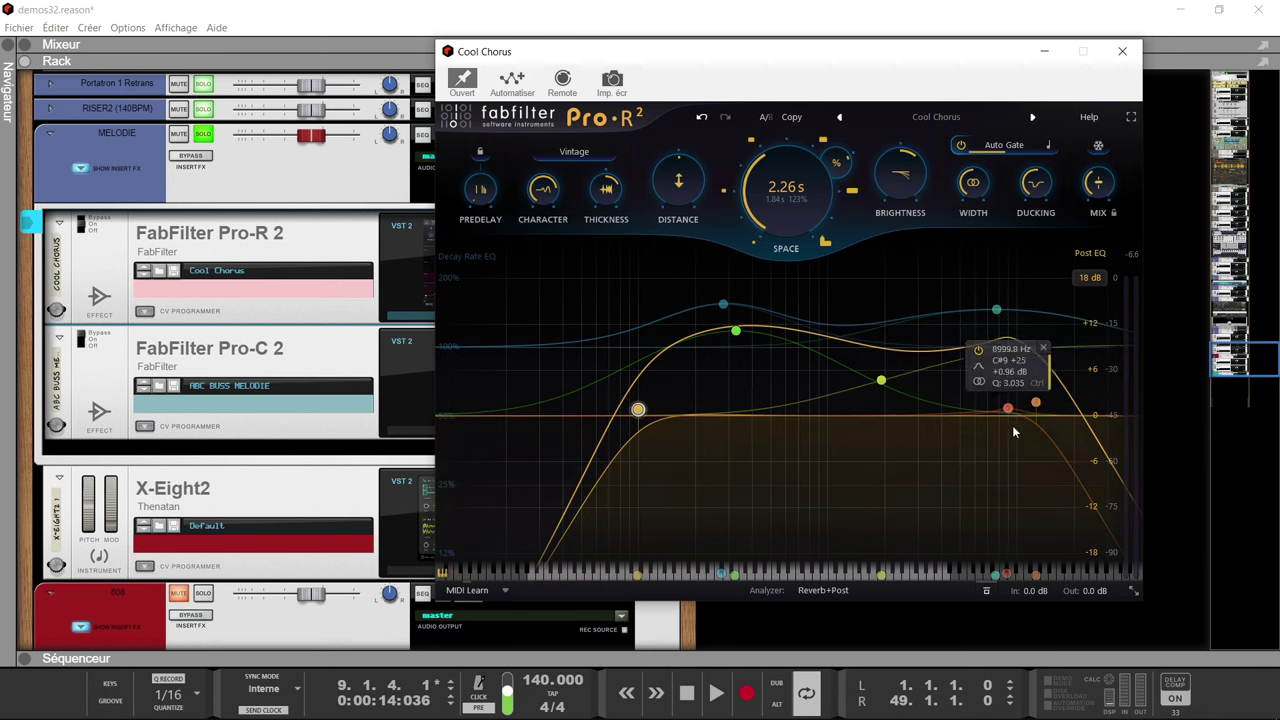
Compare the Pro-C 2 compressor bypassed and on during playback, and examine its side-chain EQ and Mix controls in its editor
click(81, 338)
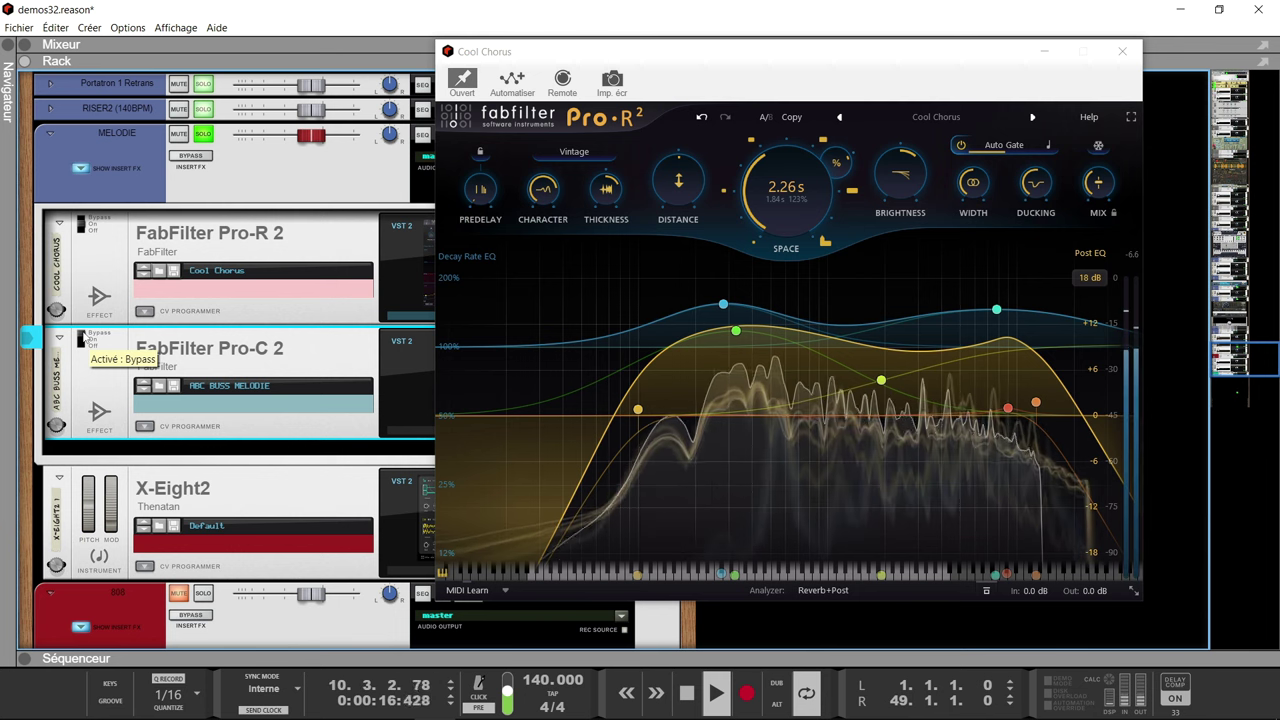
click(81, 339)
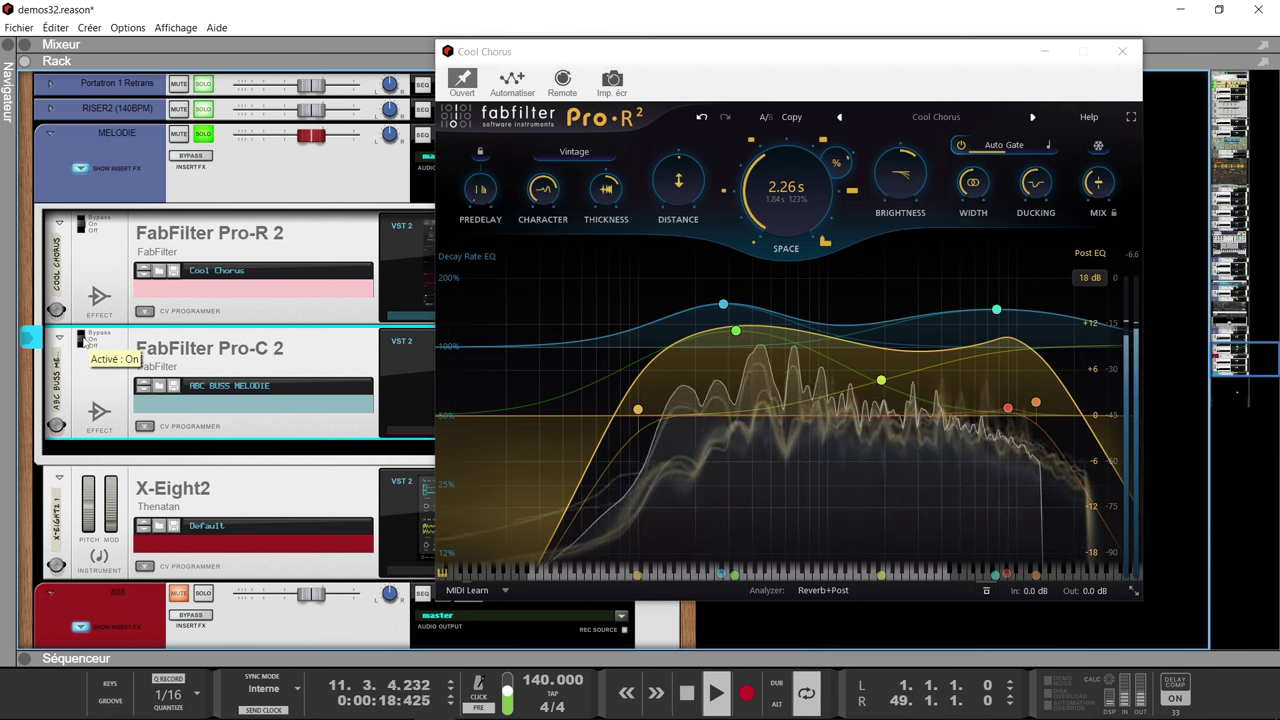
double_click(396, 362)
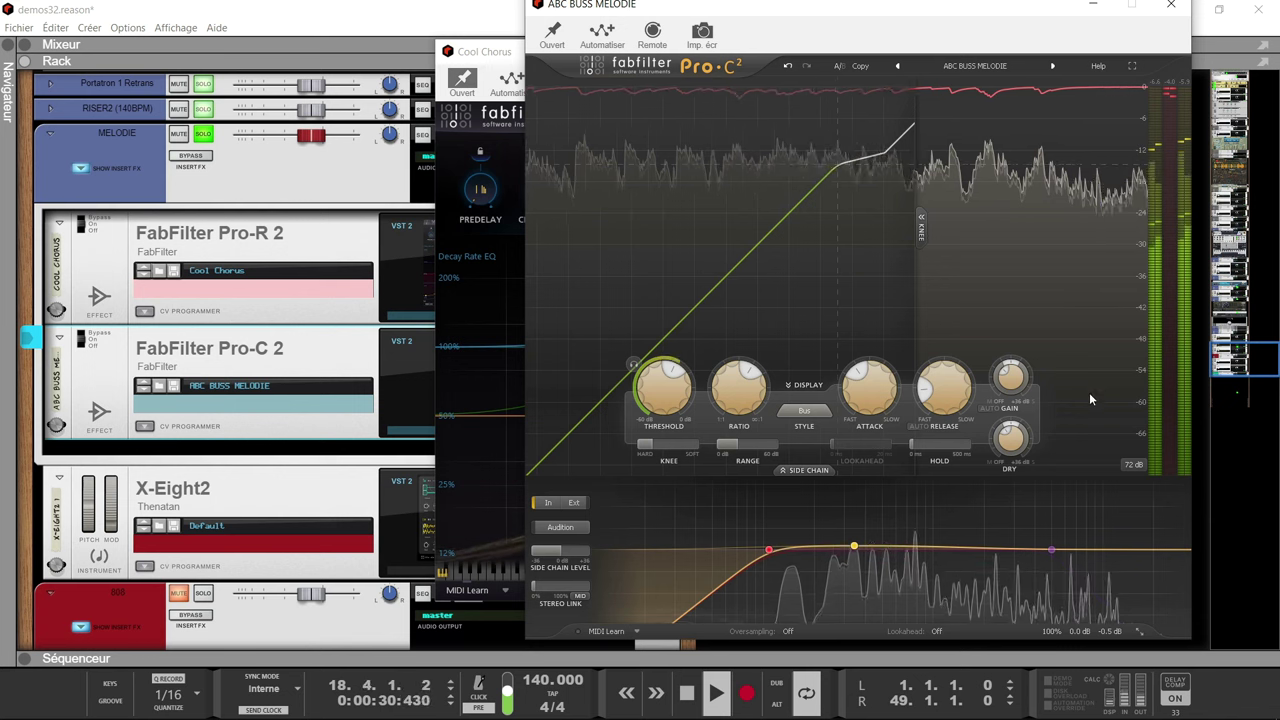
mouse_move(955, 550)
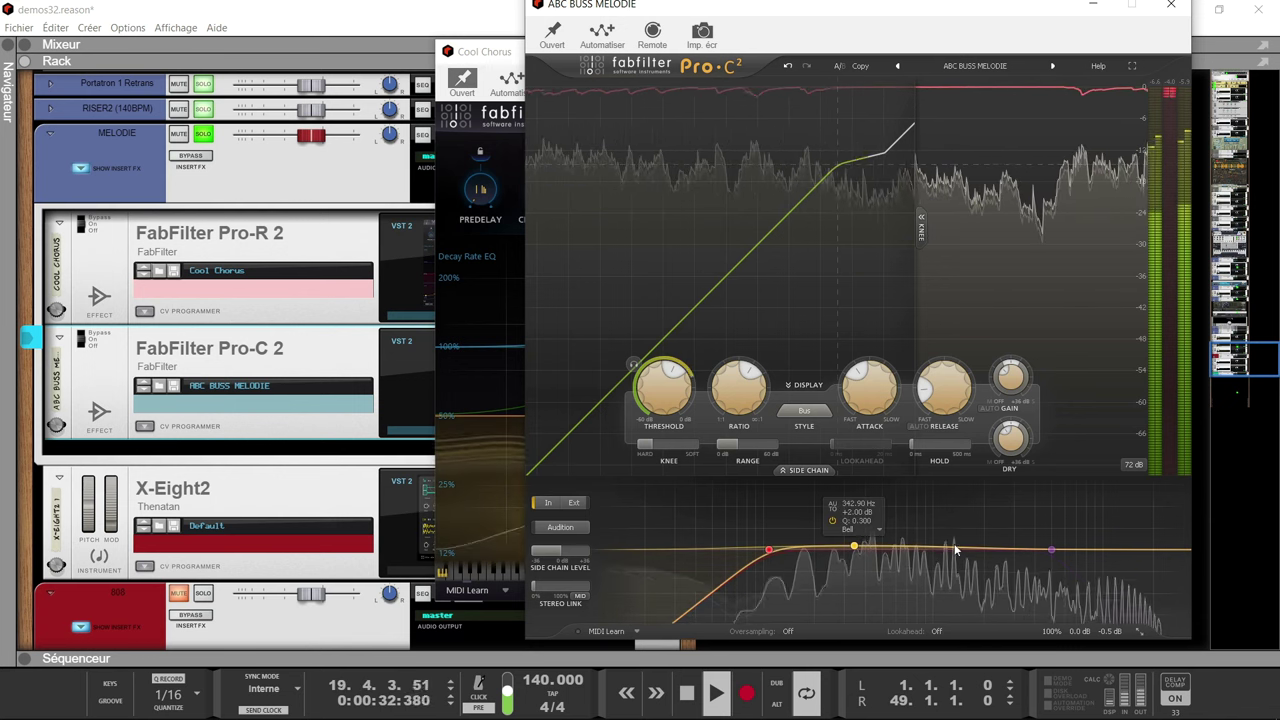
mouse_move(1075, 625)
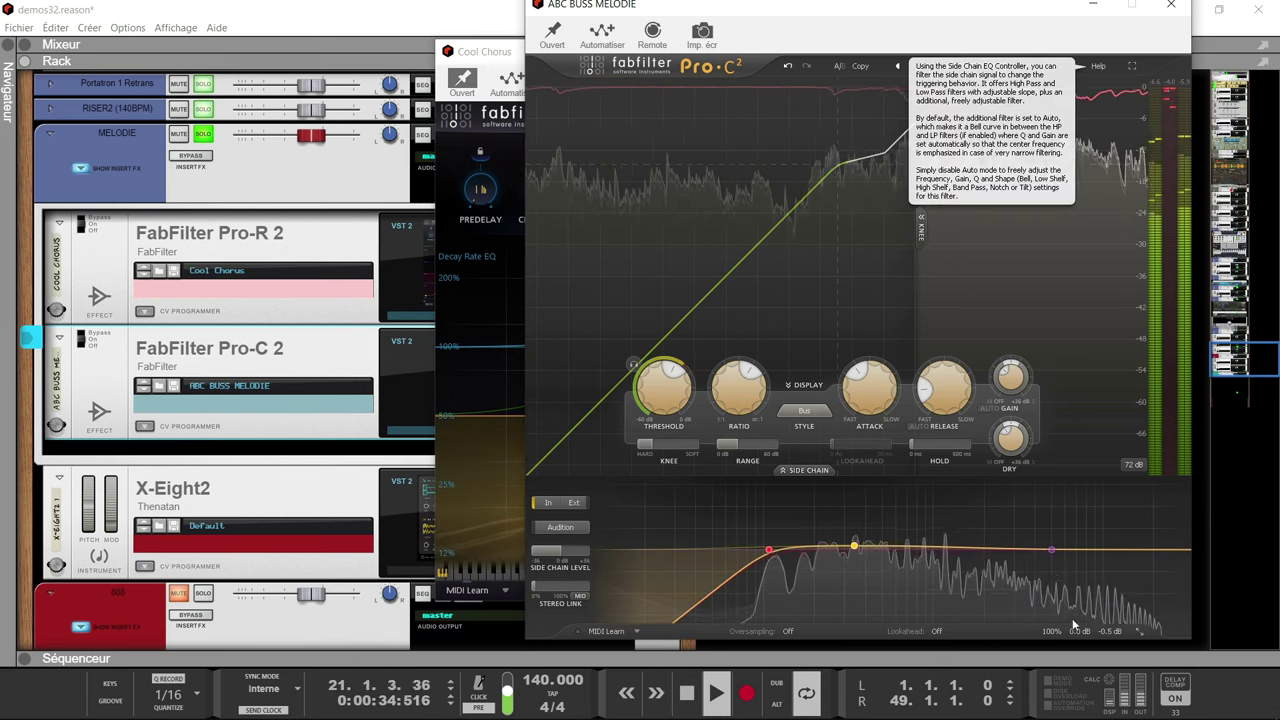
mouse_move(770, 515)
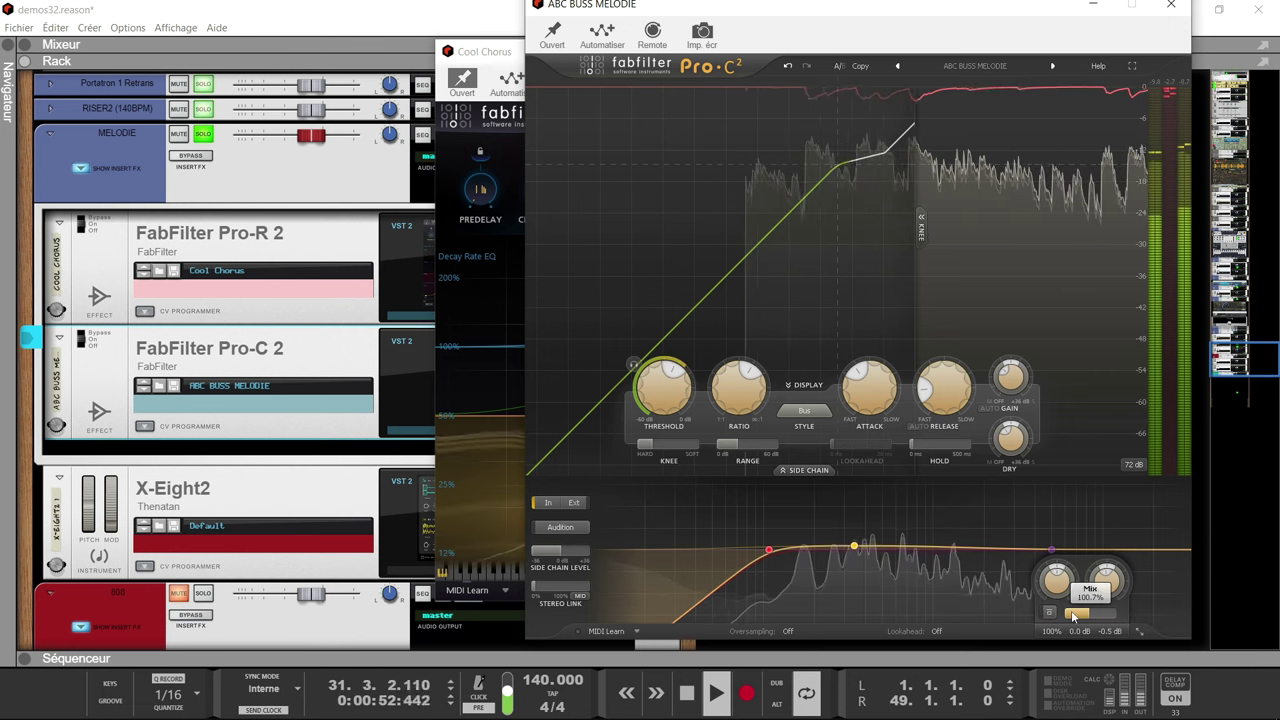
click(1173, 9)
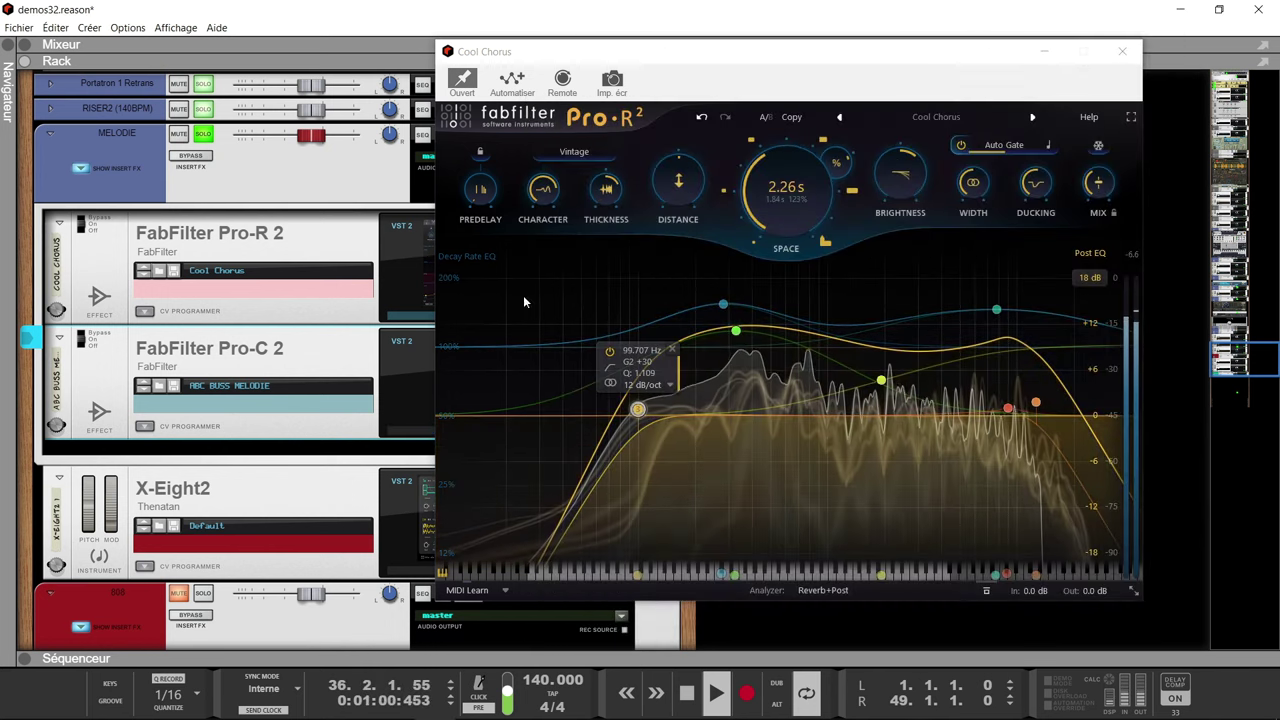
Bypass the MELODIE bus's insert effects during playback, re-enable them to compare, and close the reverb editor
click(190, 157)
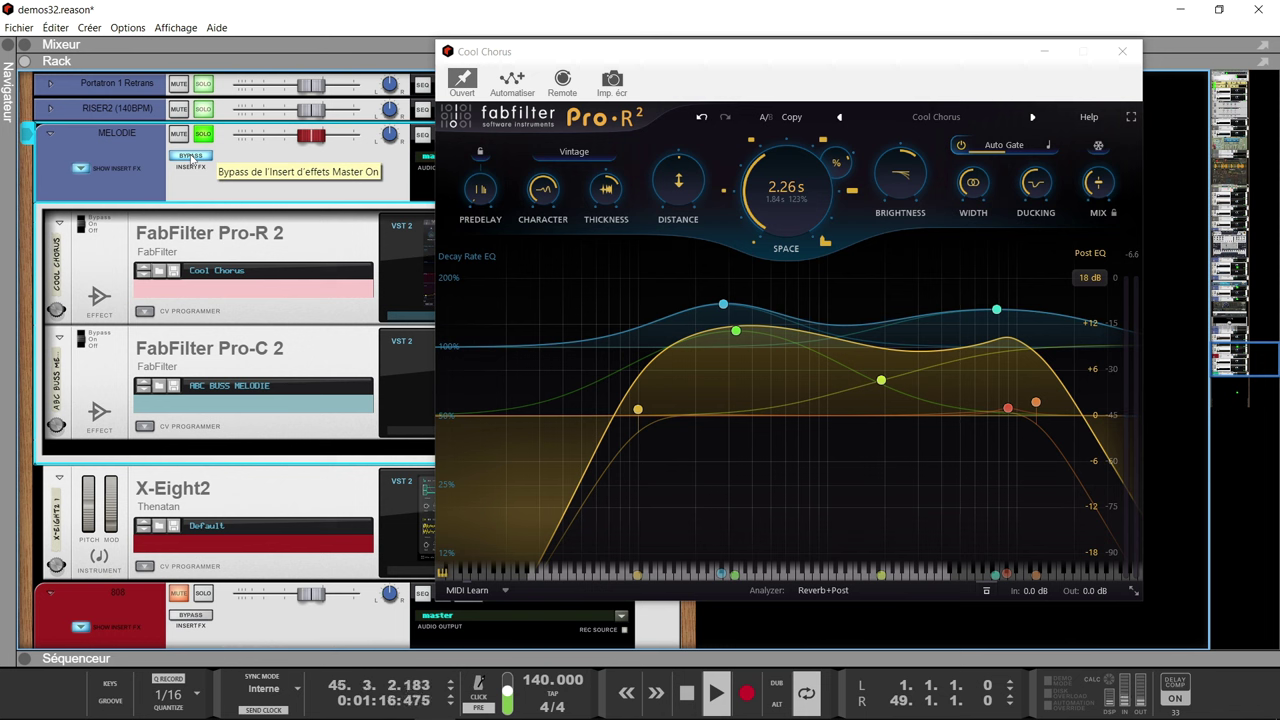
click(190, 156)
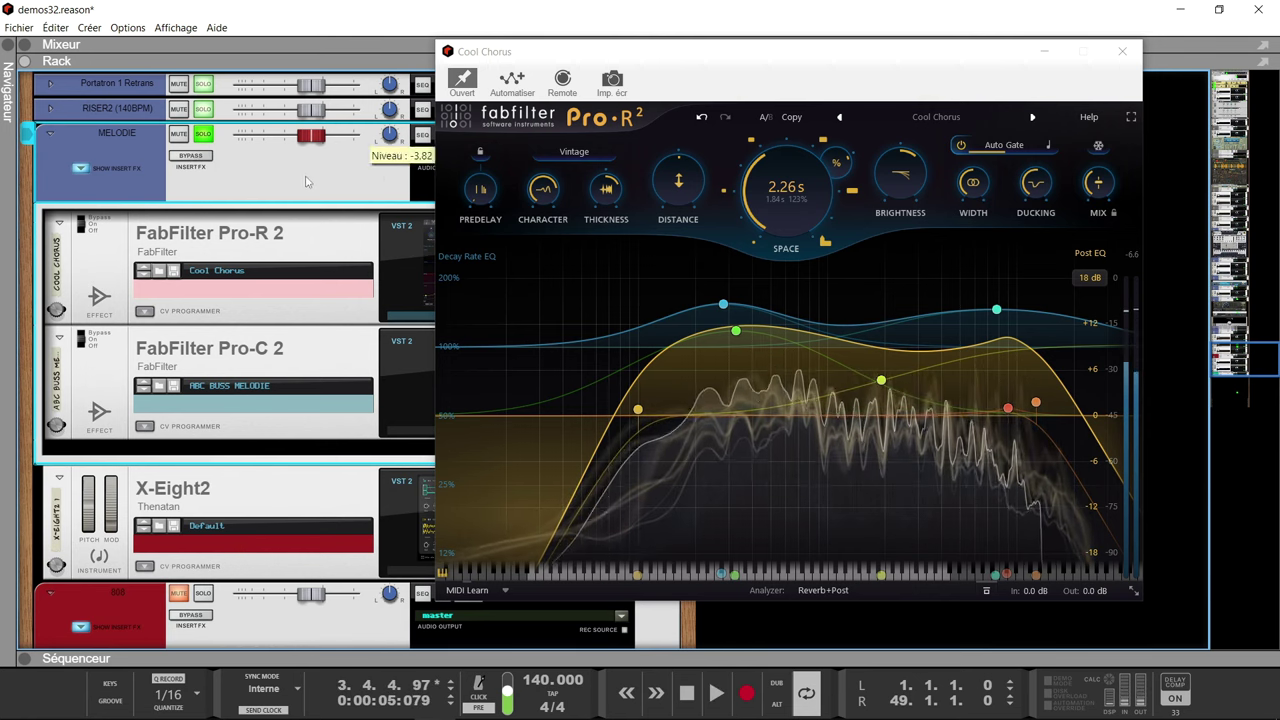
click(1122, 52)
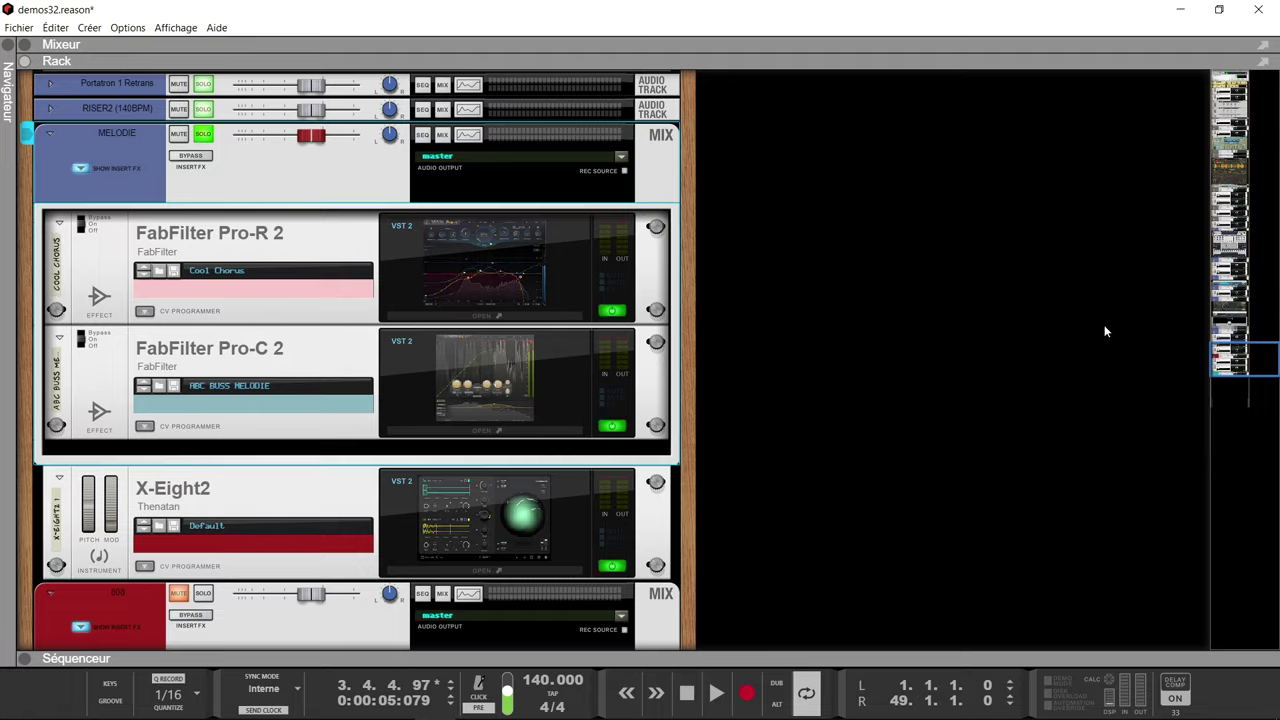
Turn off solo on the MELODIE mix channel and go to the drums channels in the rack
mouse_move(1248, 375)
mouse_down()
mouse_move(1248, 268)
mouse_move(1237, 394)
mouse_move(1228, 370)
mouse_up()
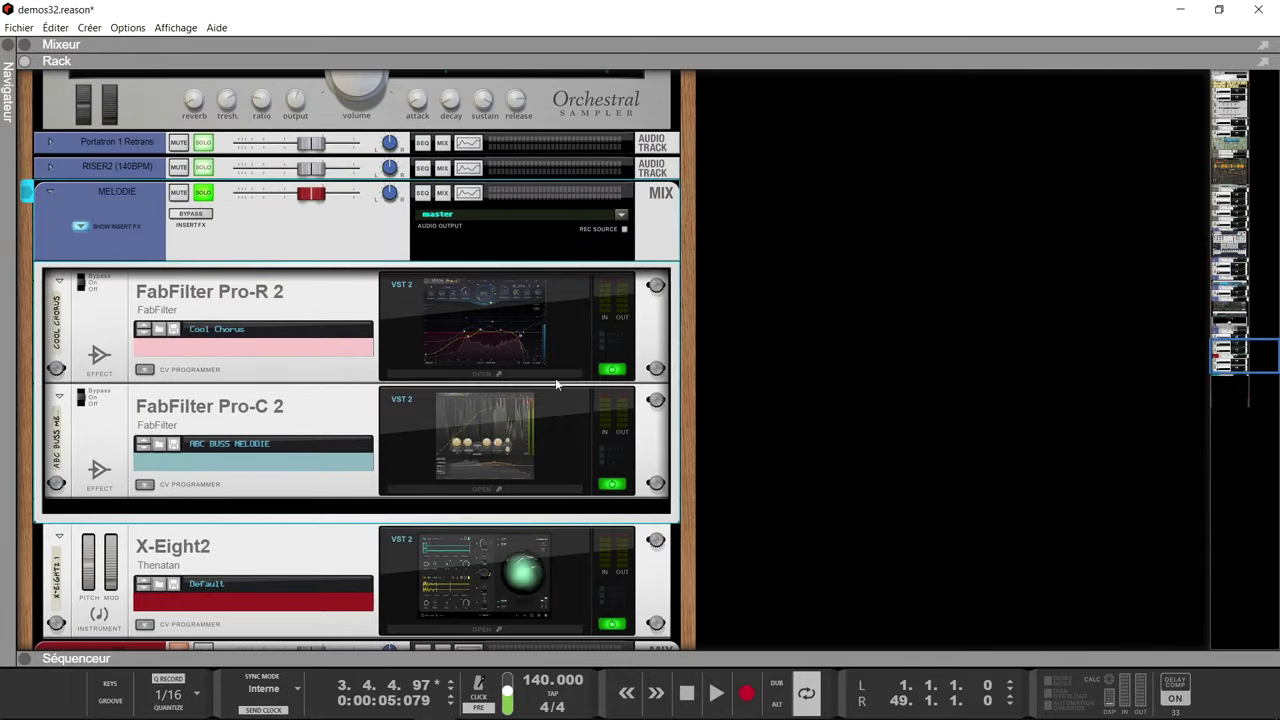
click(207, 194)
drag(1210, 375, 1217, 236)
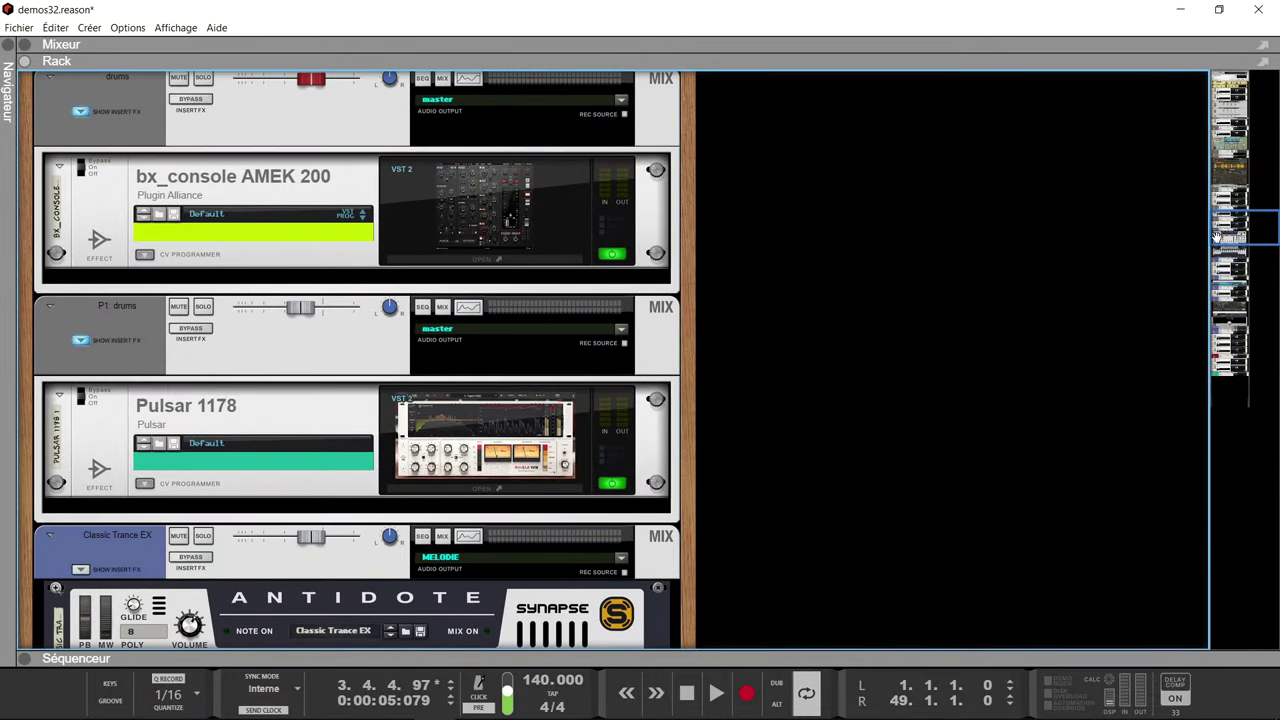
Solo the P1: drums and drums mix channels in the rack and start playback
click(204, 308)
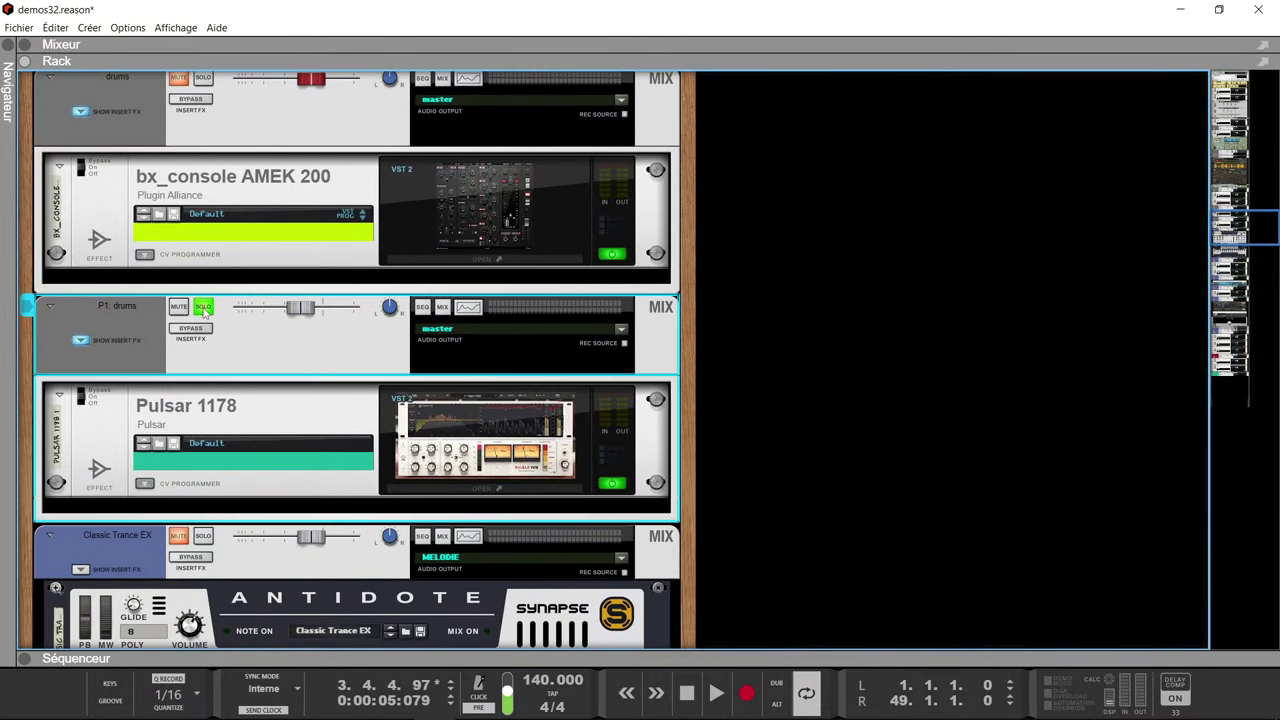
click(204, 79)
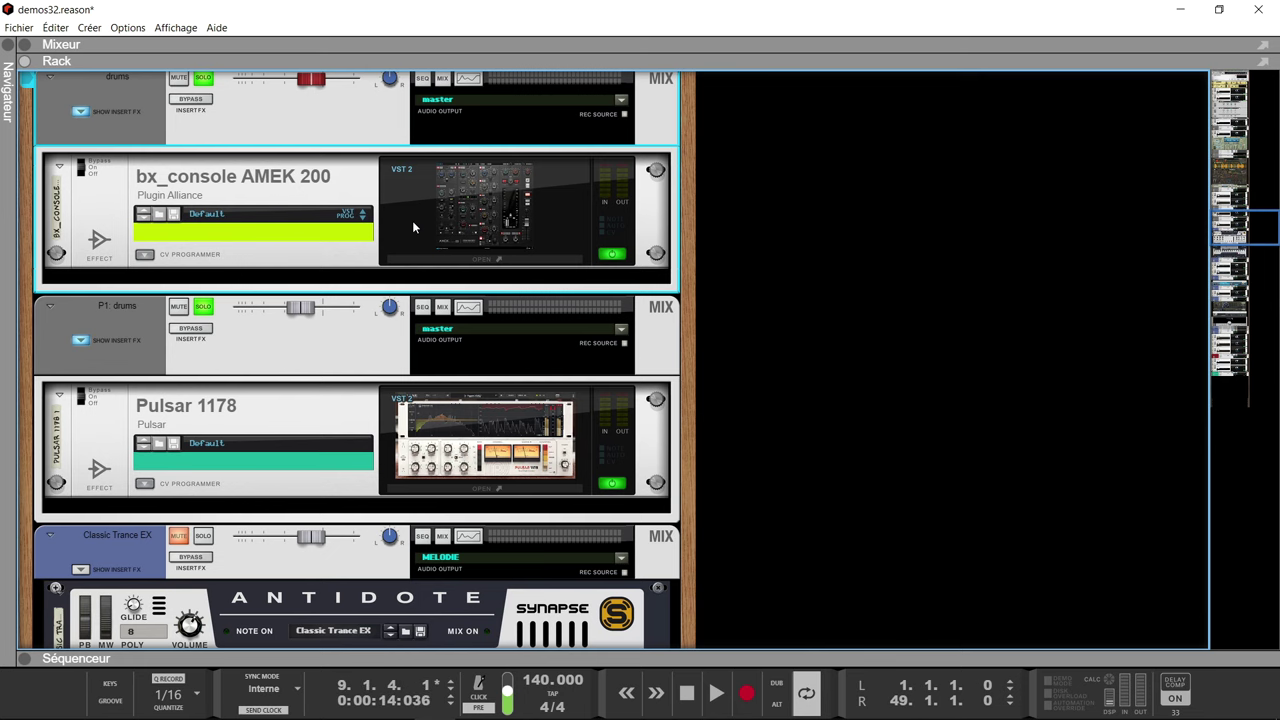
key(space)
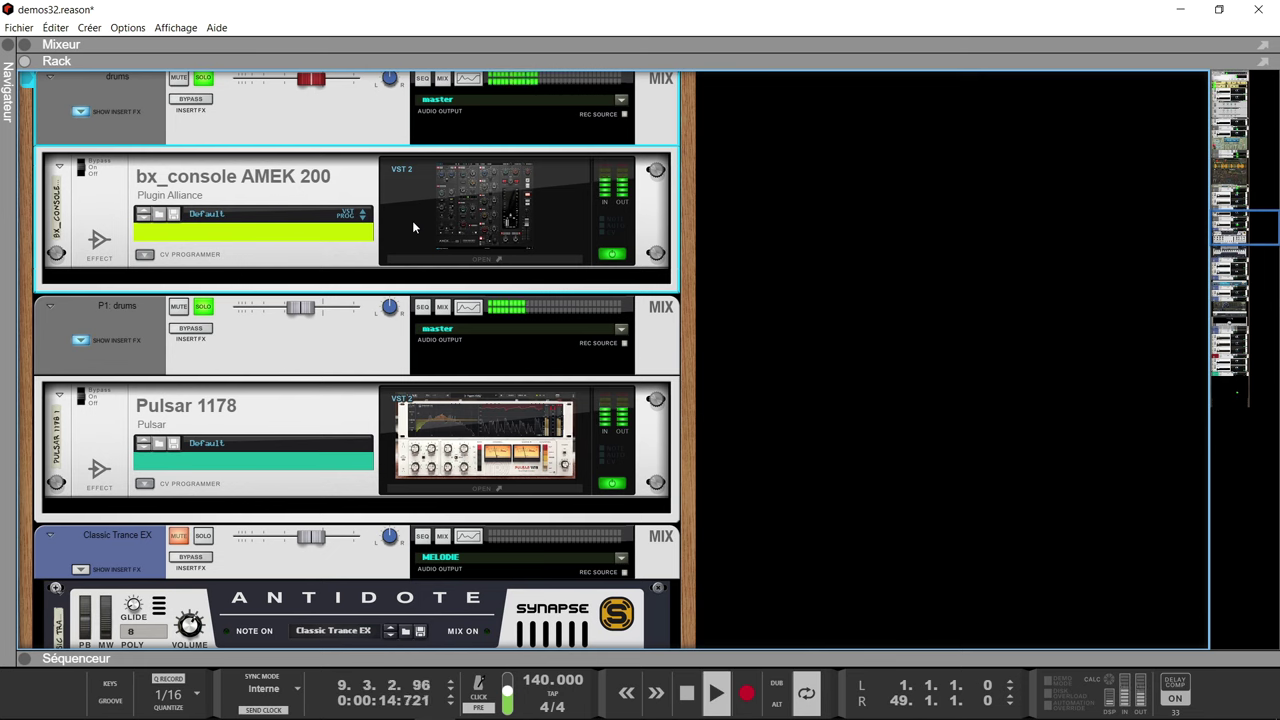
Audition the SNARE2 channel in solo during playback, comparing its insert effects bypassed and on, and release its solo
drag(1245, 229, 1250, 140)
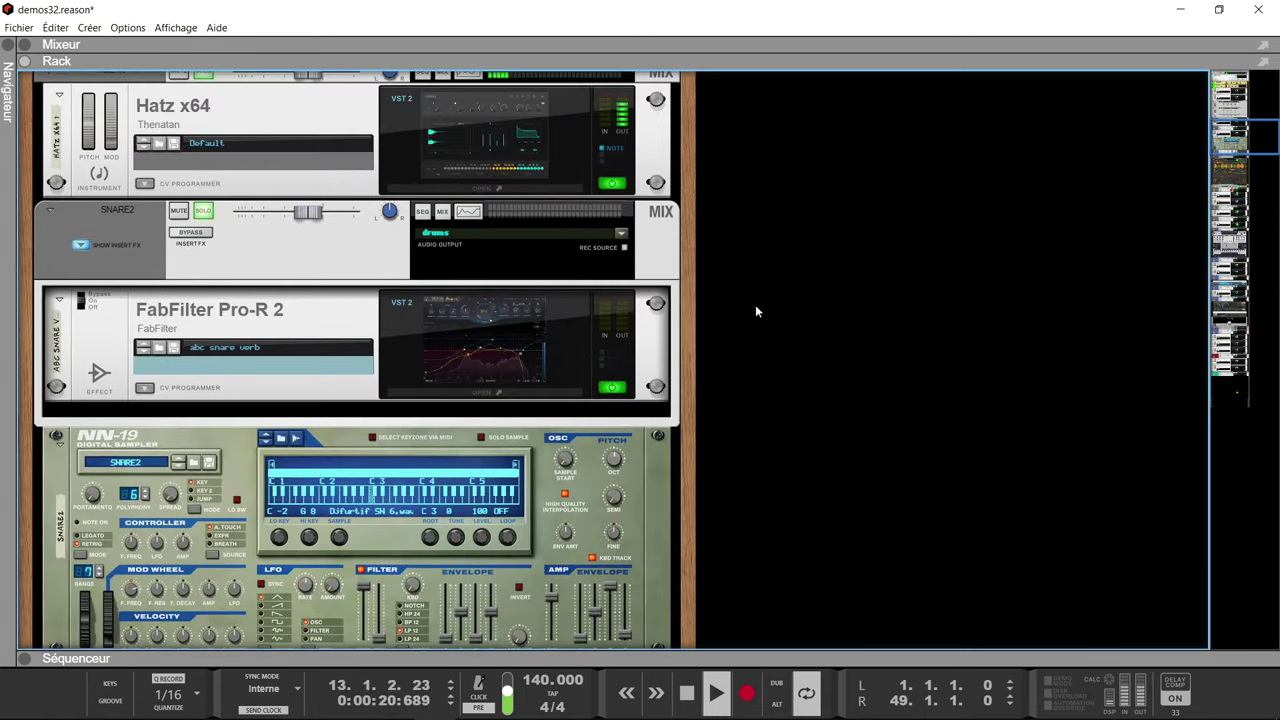
click(203, 212)
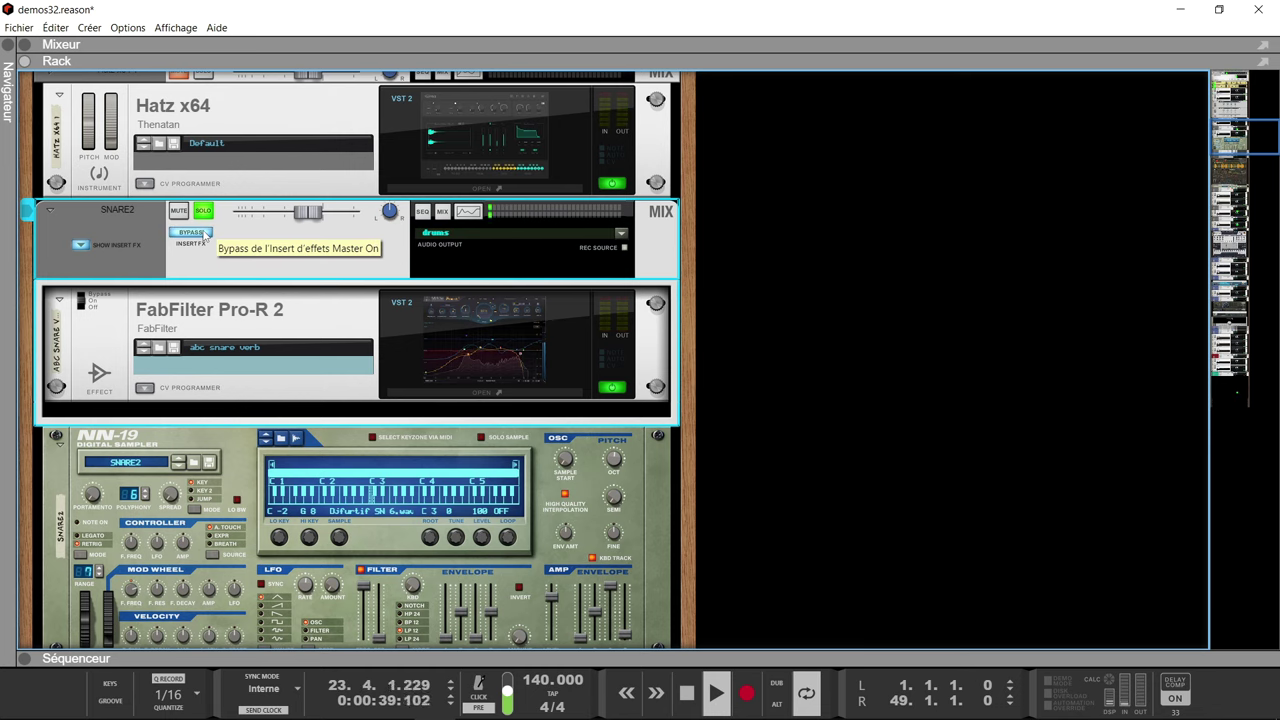
click(204, 211)
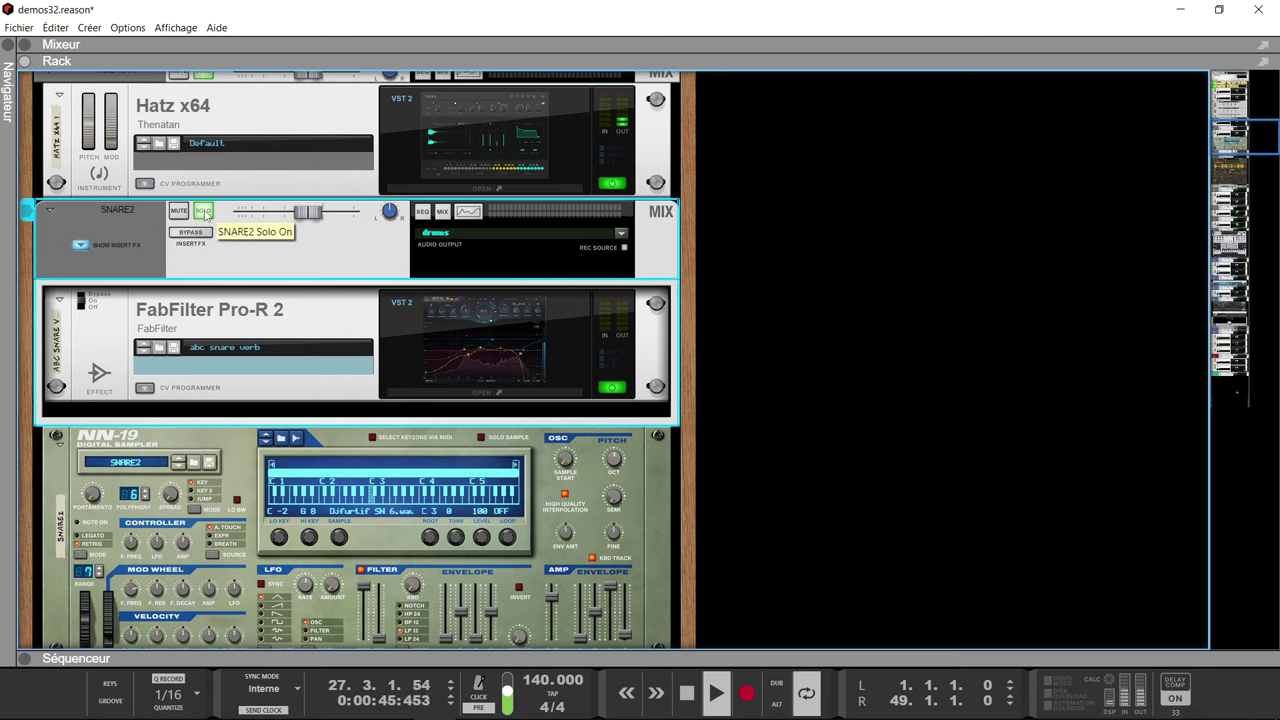
click(204, 212)
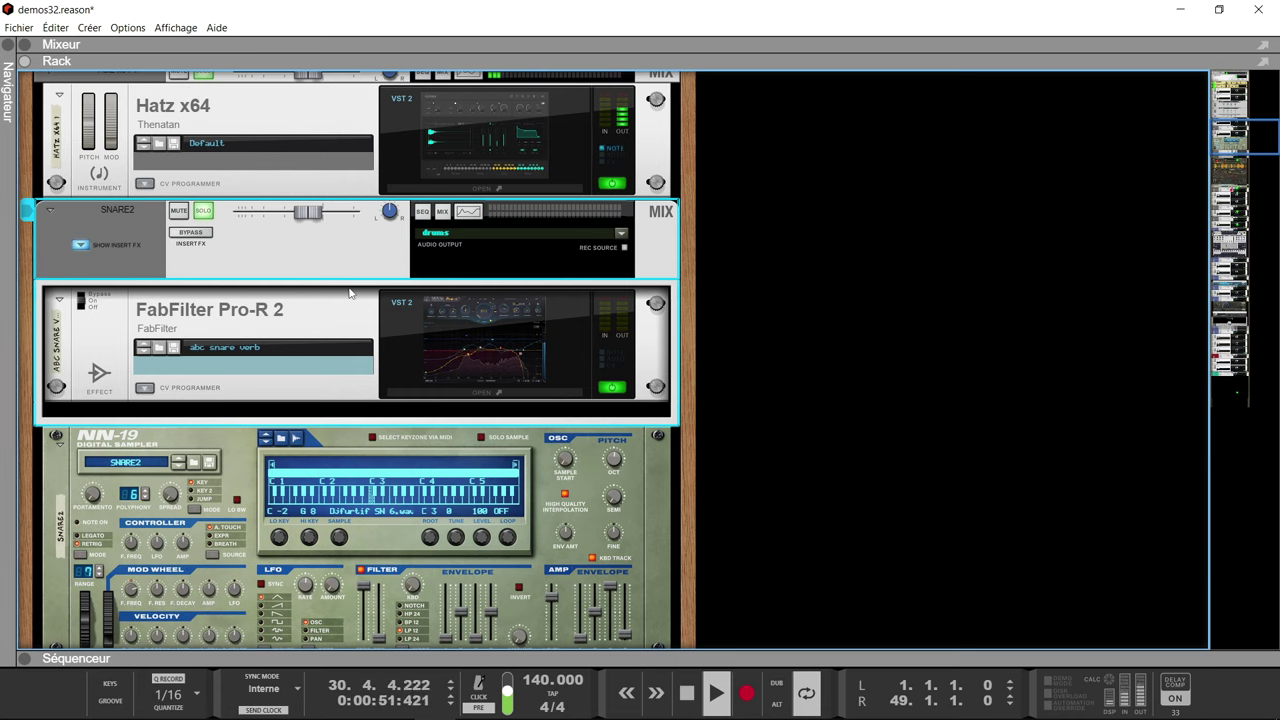
Open the editor of the SNARE2 channel's Pro-R 2 and lower the reverb's Mix to 0%
double_click(525, 322)
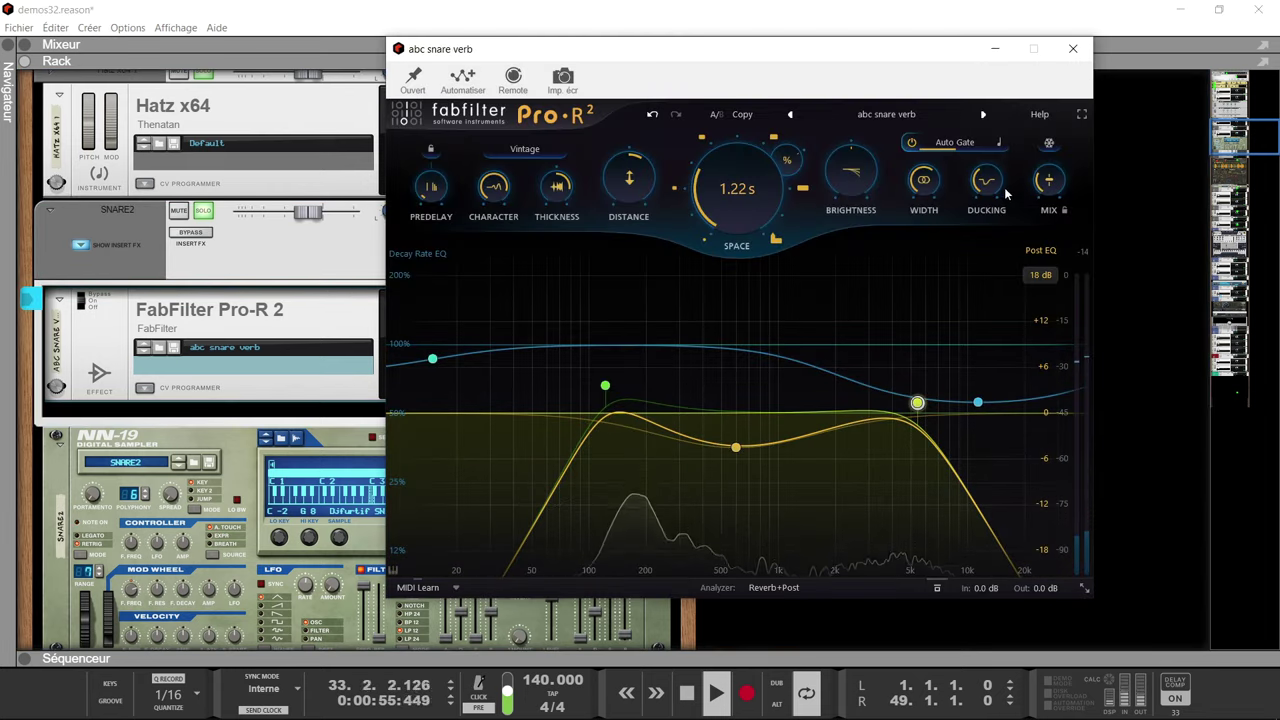
mouse_move(1045, 180)
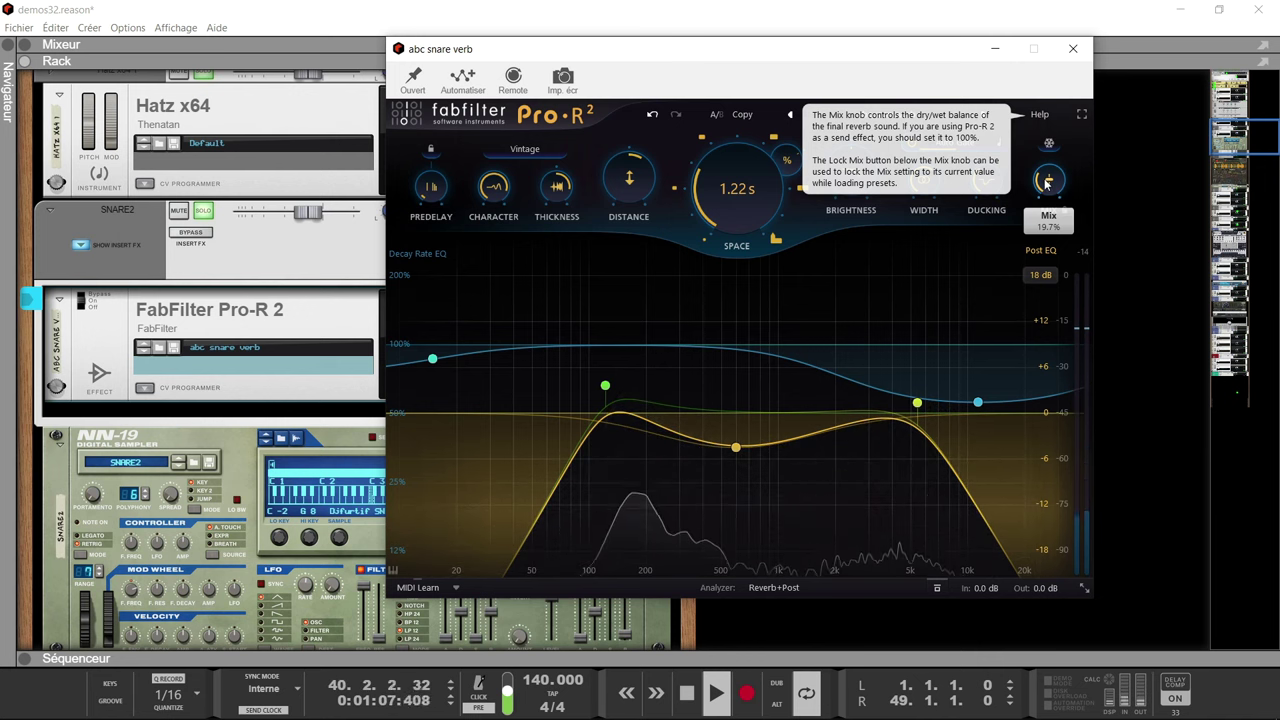
drag(1047, 181, 1052, 260)
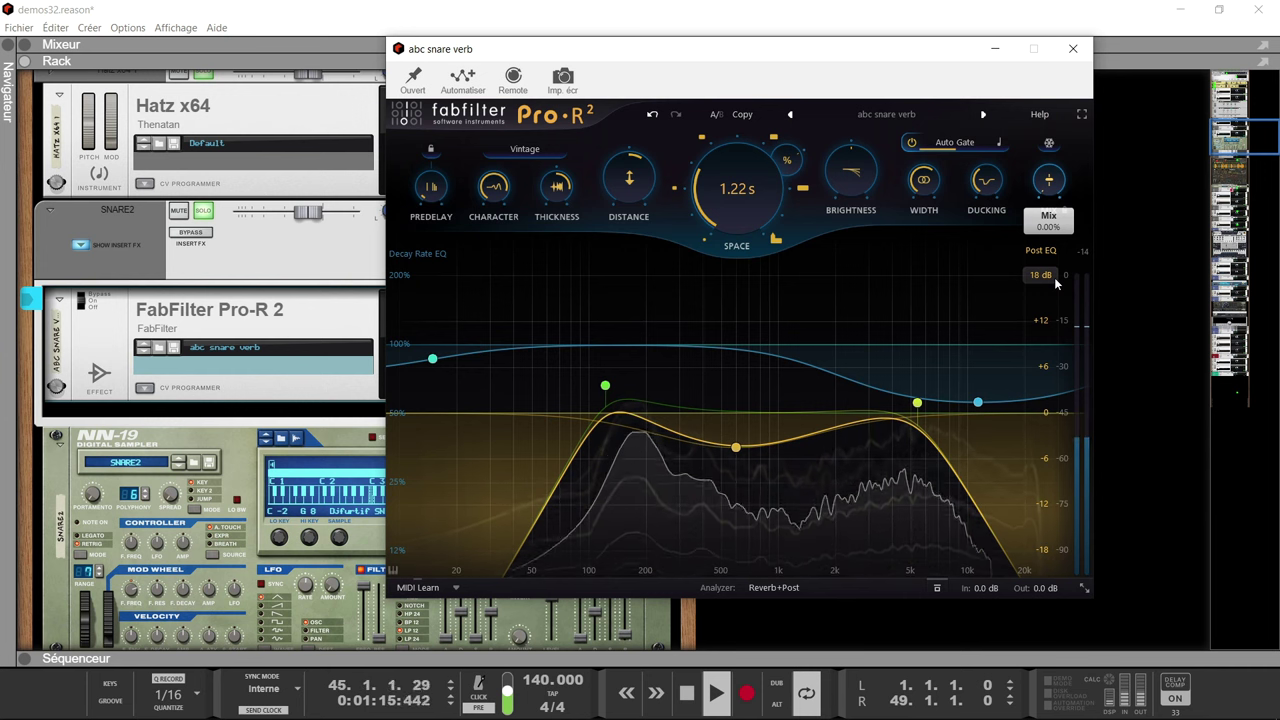
Raise the snare reverb's Mix to 23.9%, reduce it slightly, and close the Pro-R 2 editor
scroll(1049, 197, up, 3)
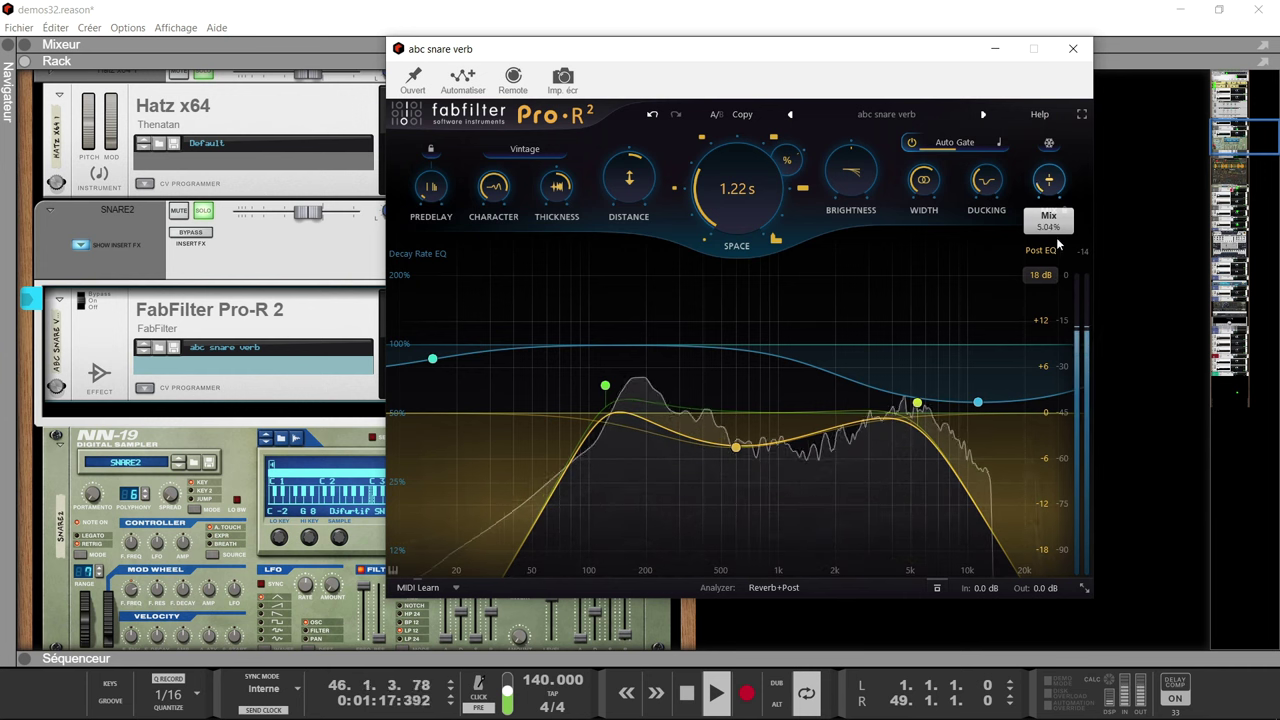
scroll(1047, 180, up, 1)
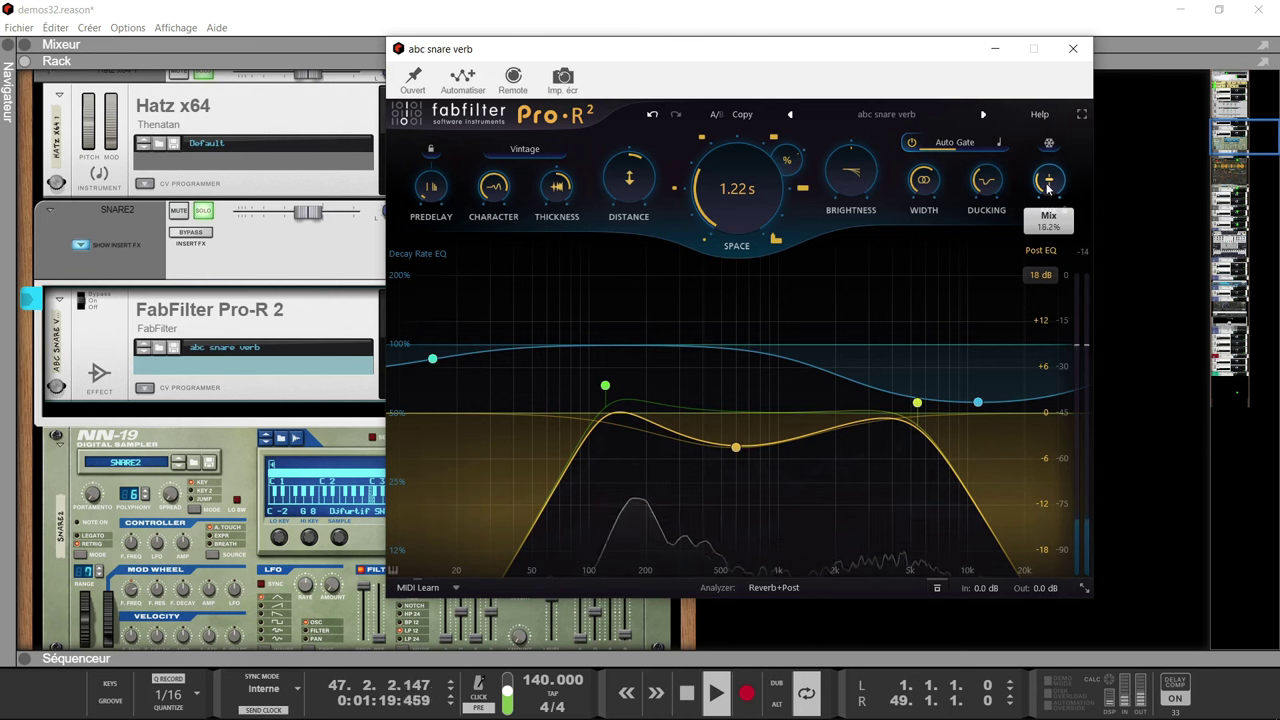
scroll(1047, 180, up, 1)
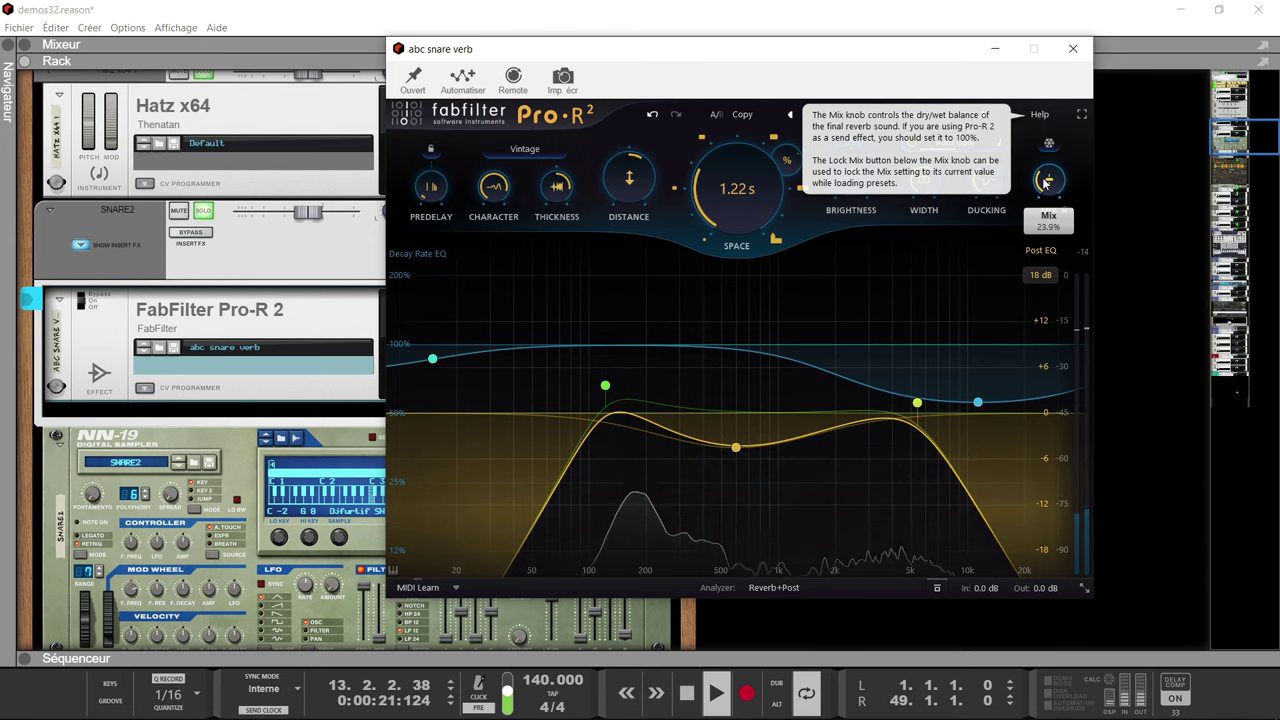
drag(1046, 181, 1048, 195)
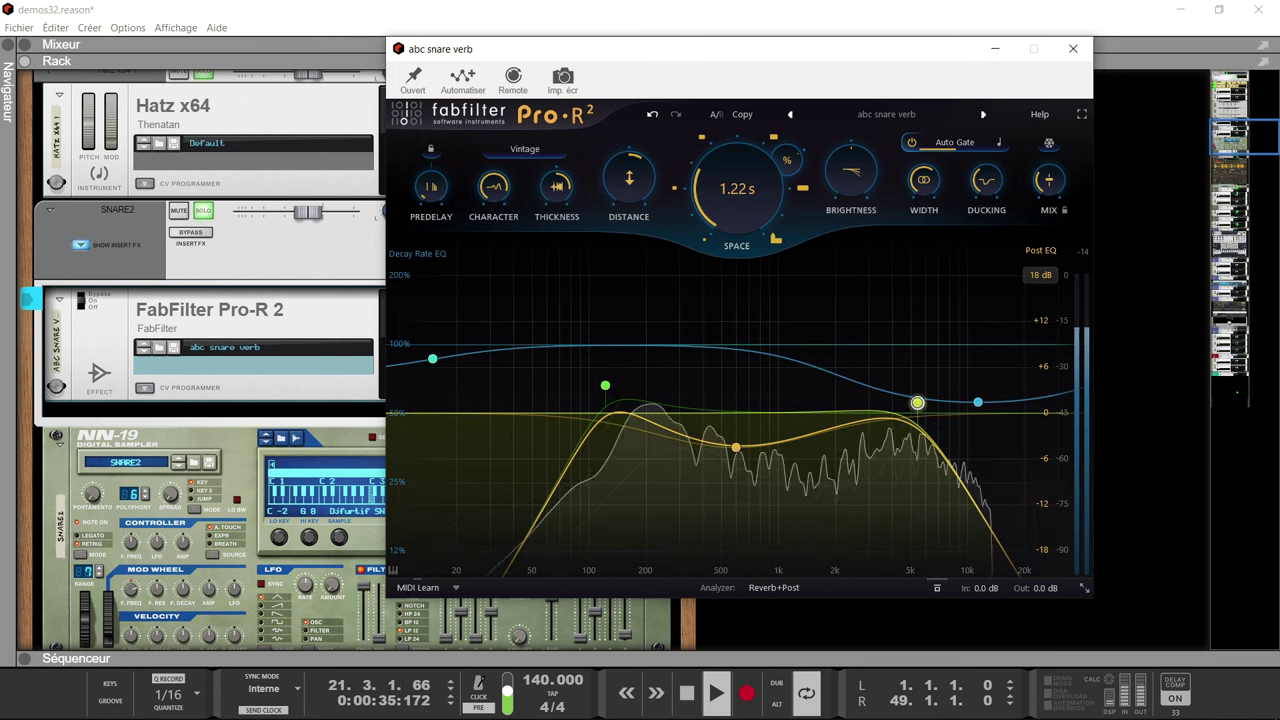
click(1074, 50)
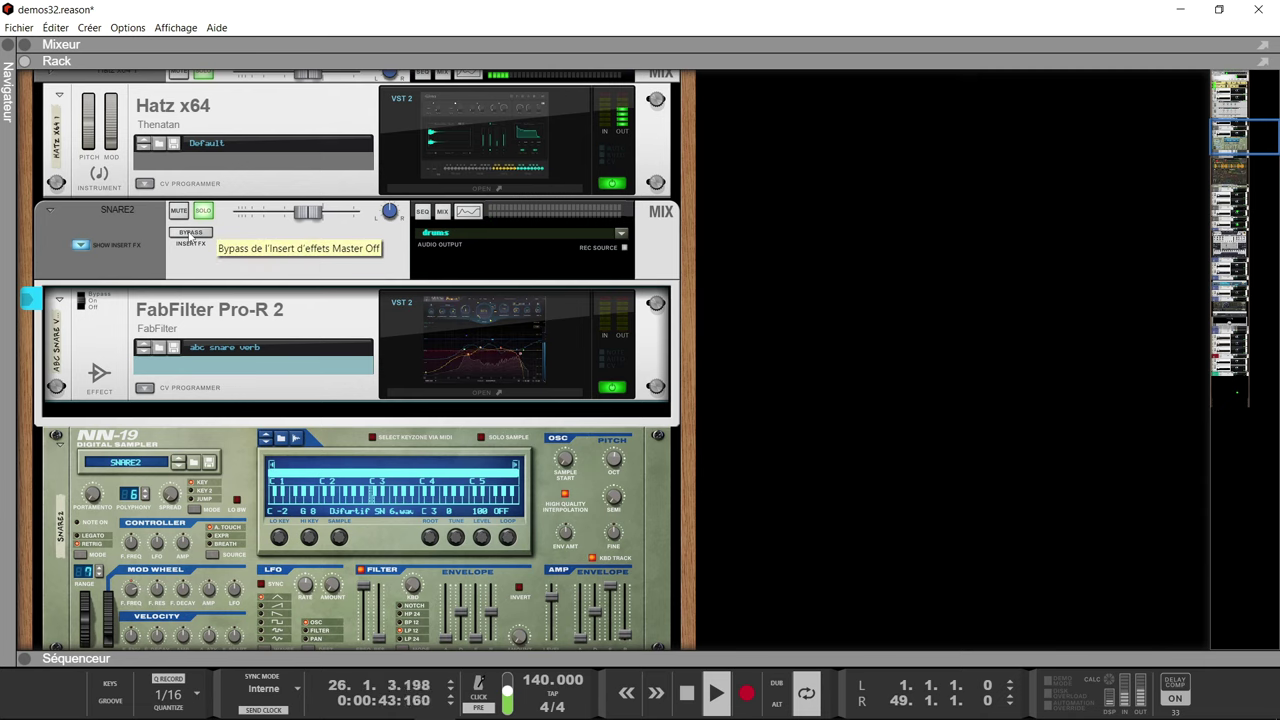
Switch the SNARE2 channel's insert effects bypass on and off twice during playback to compare the snare with and without reverb
click(193, 234)
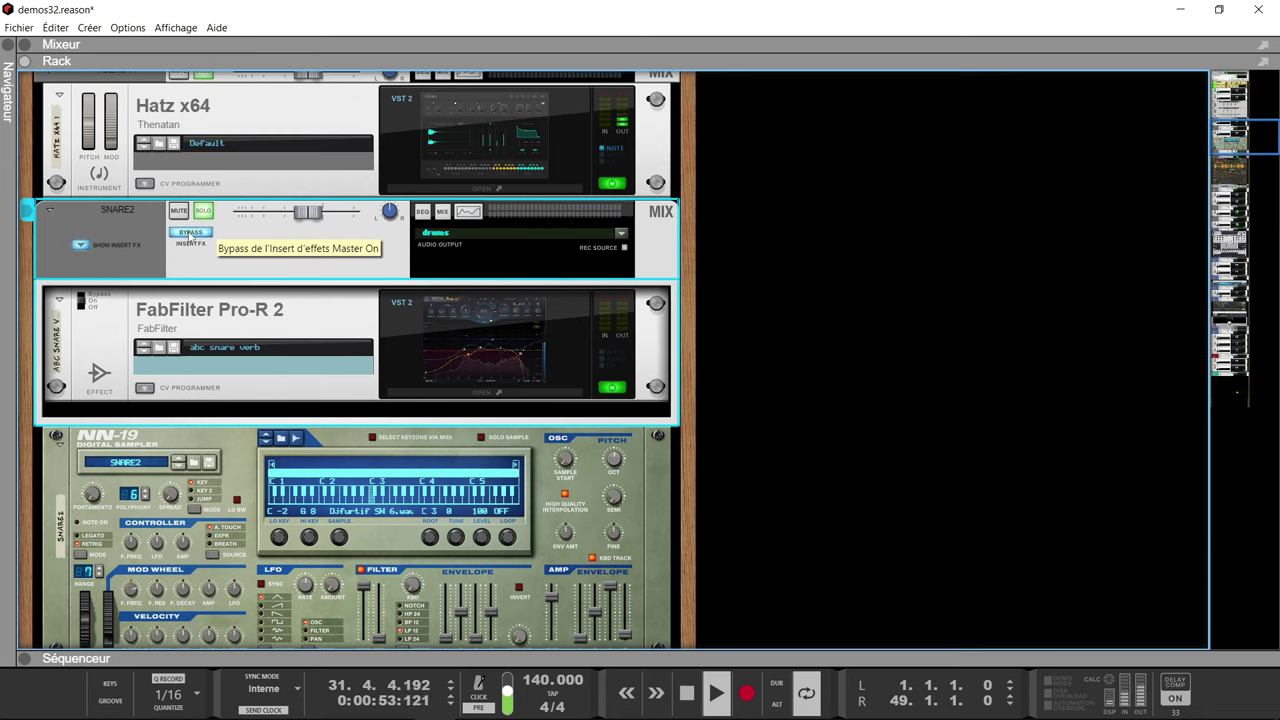
click(191, 232)
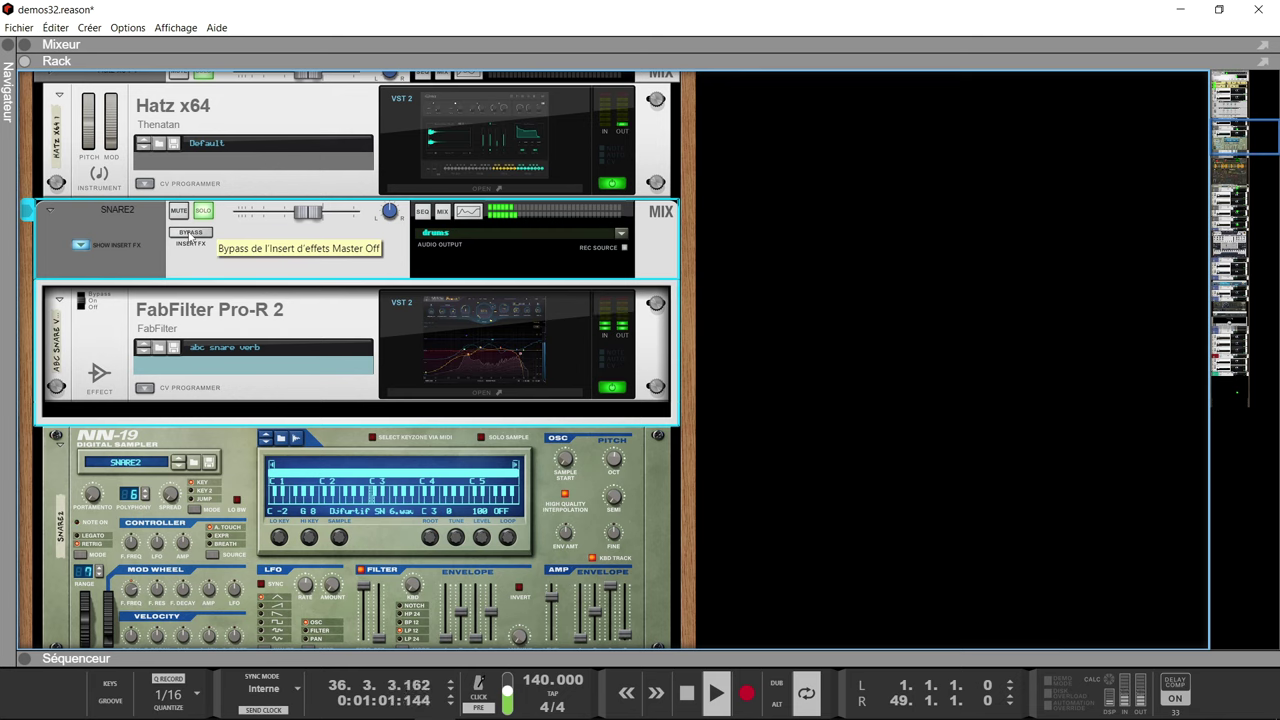
click(192, 234)
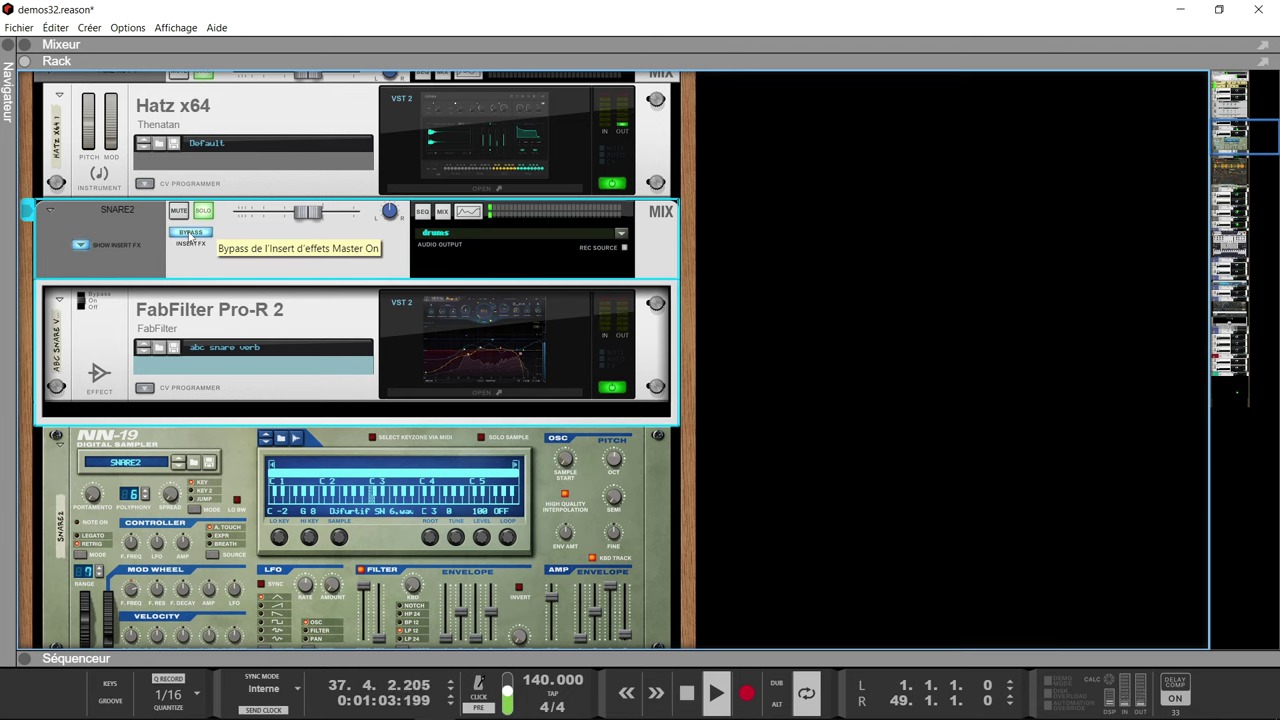
click(192, 234)
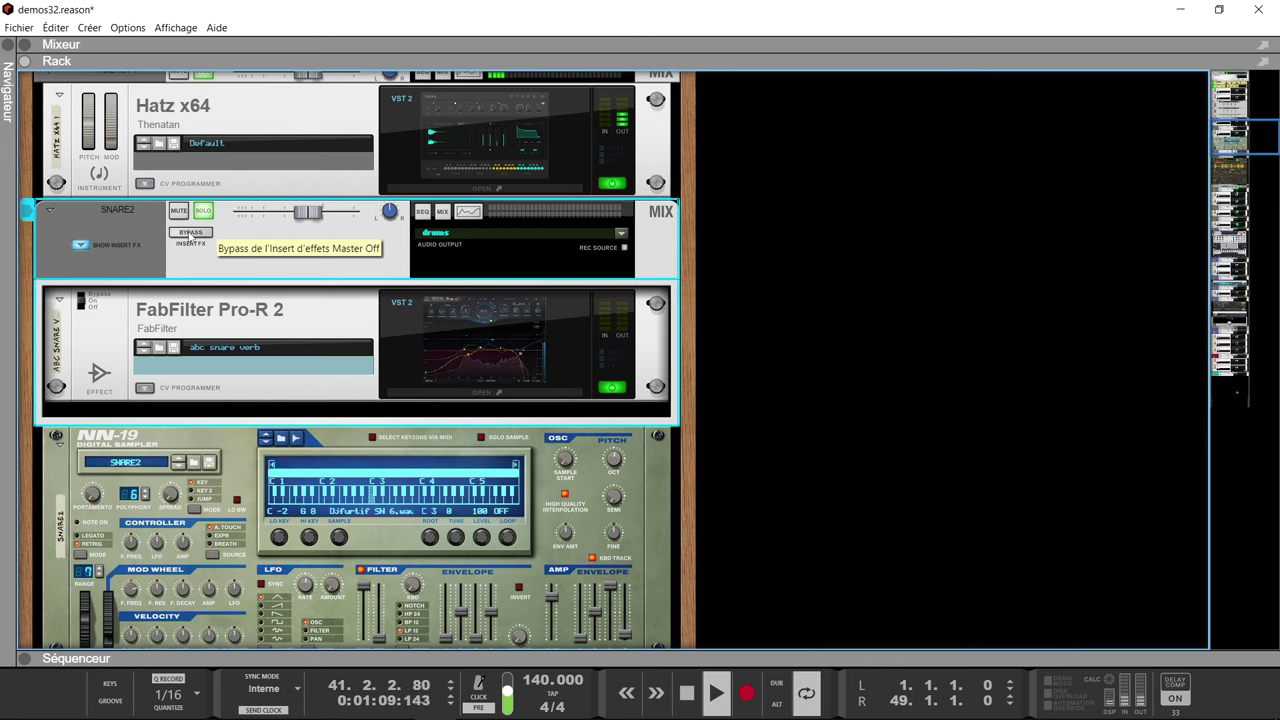
Examine the drums bus's bx_console AMEK 200 in its editor, and compare playback with the P1: drums channel's solo off and on
scroll(190, 236, down, 12)
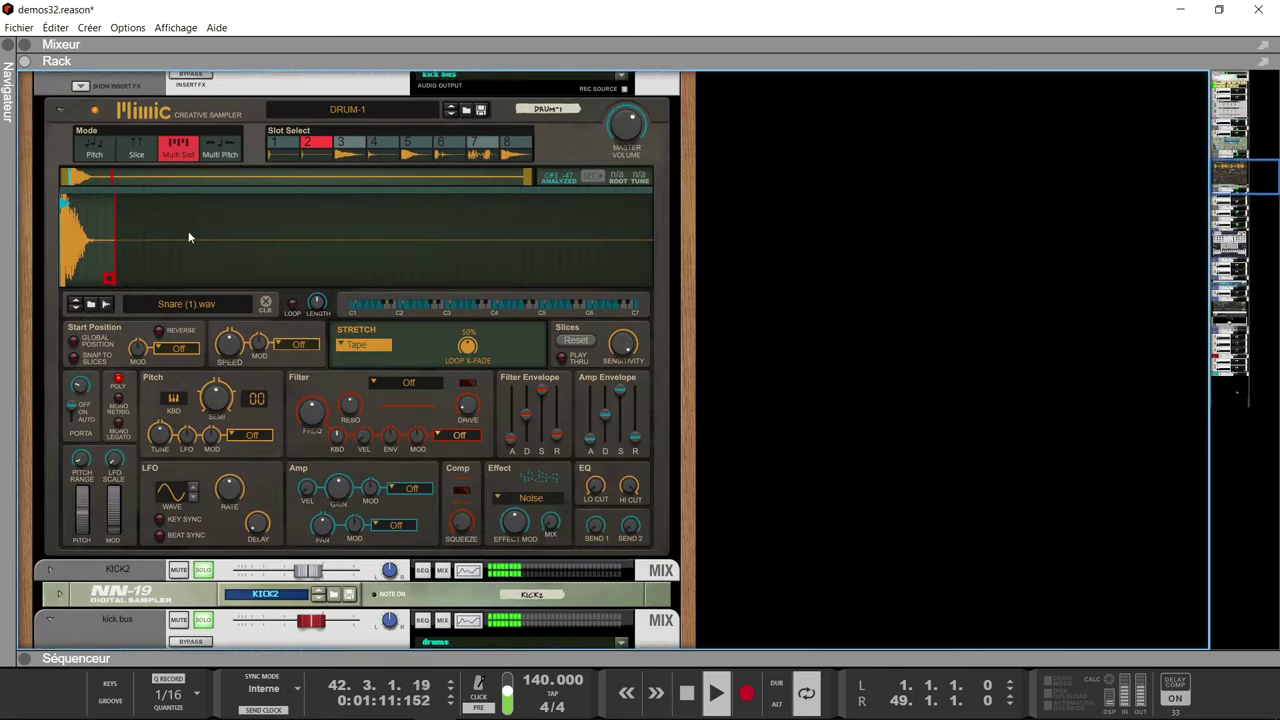
scroll(190, 237, down, 12)
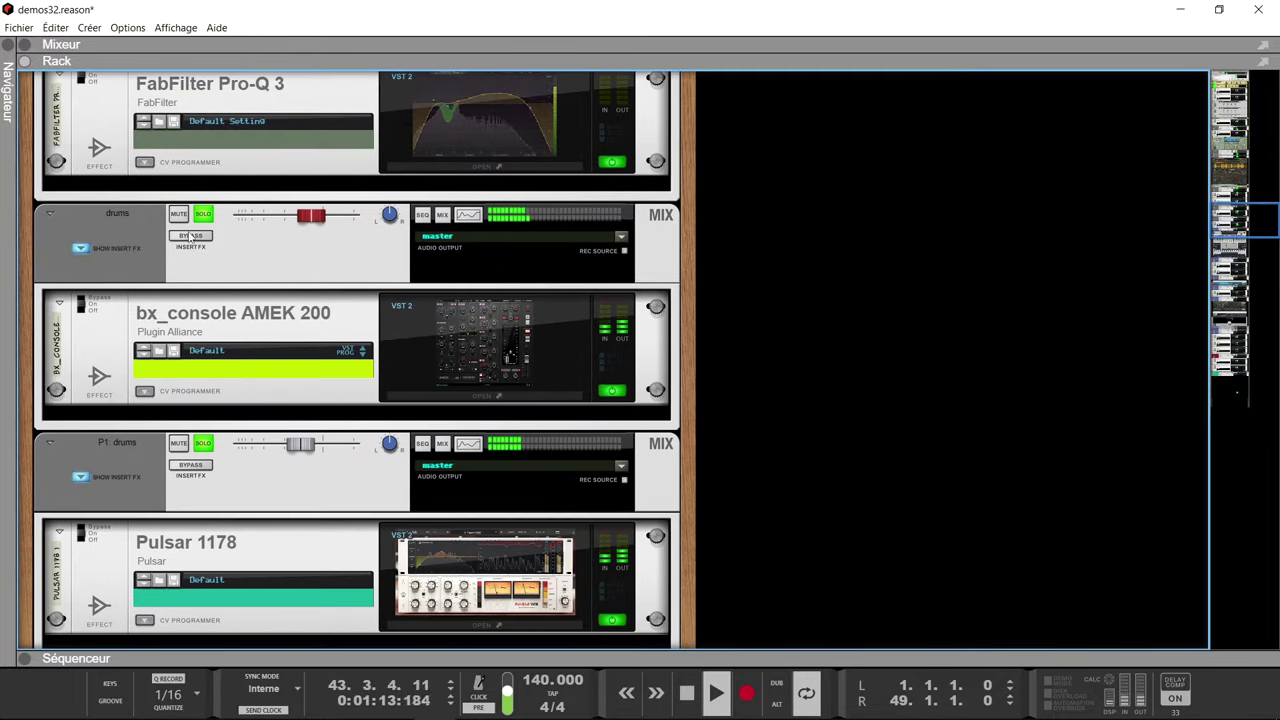
double_click(477, 357)
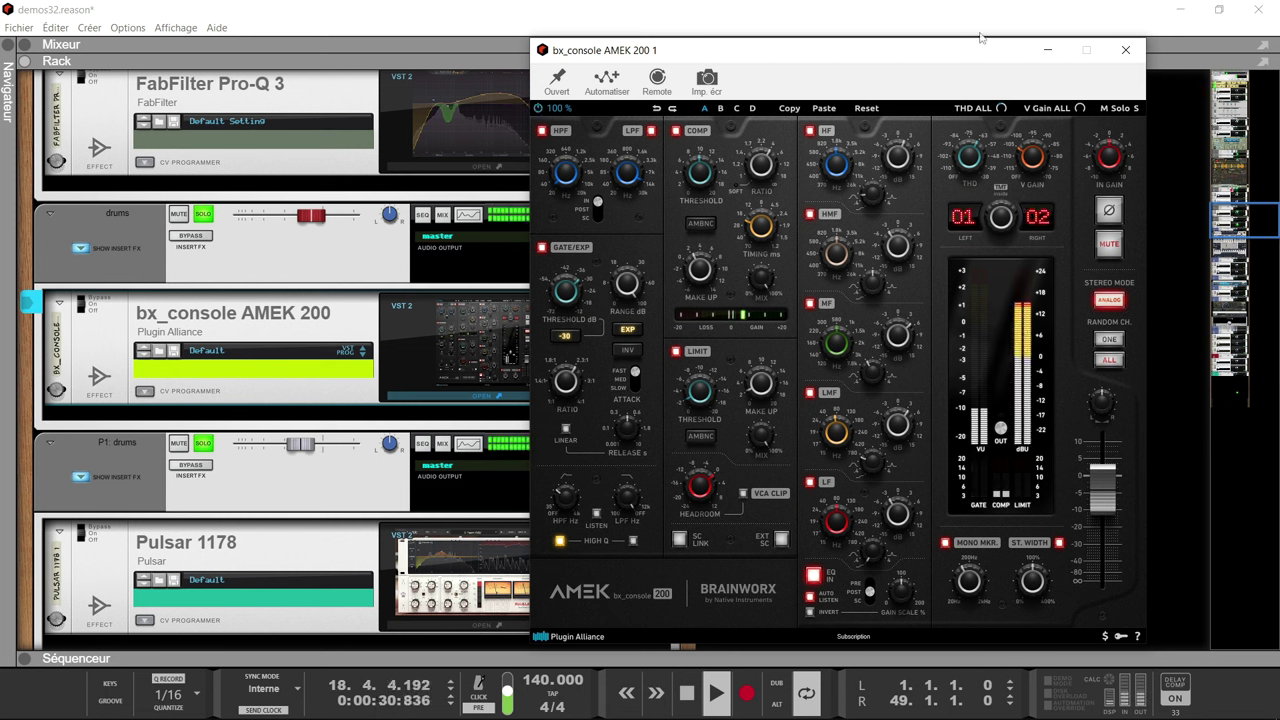
click(1122, 52)
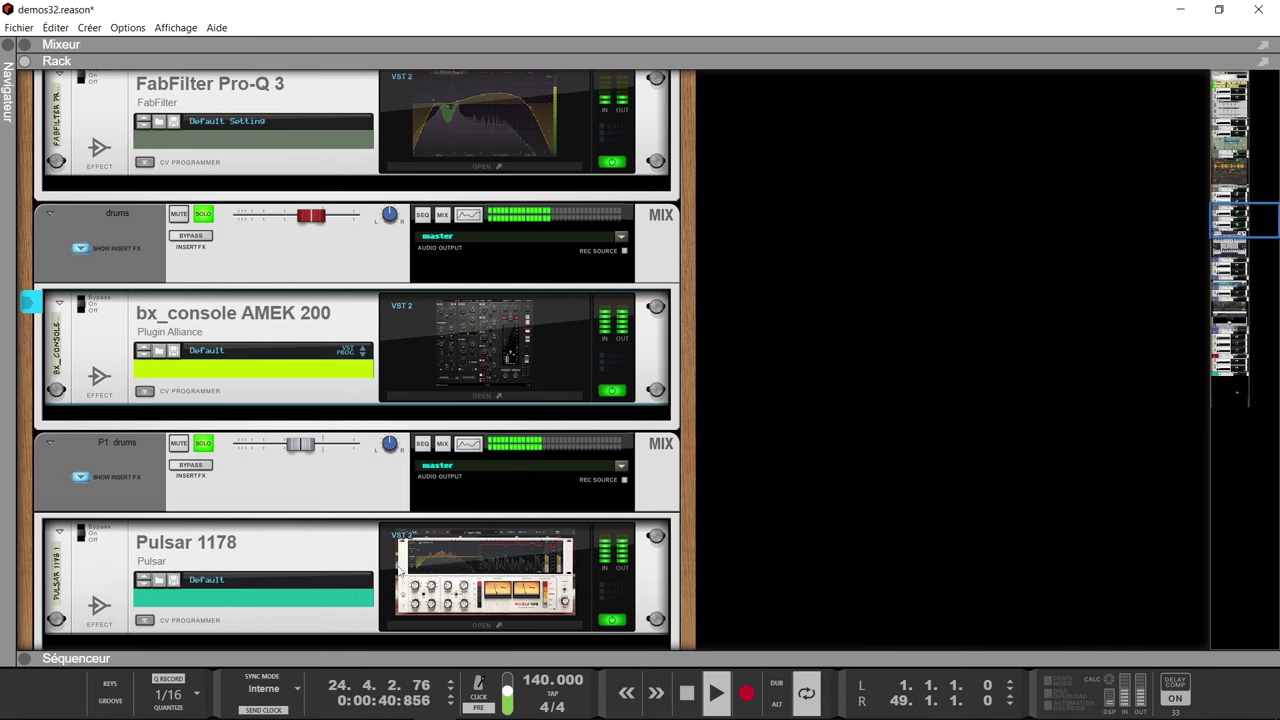
click(203, 446)
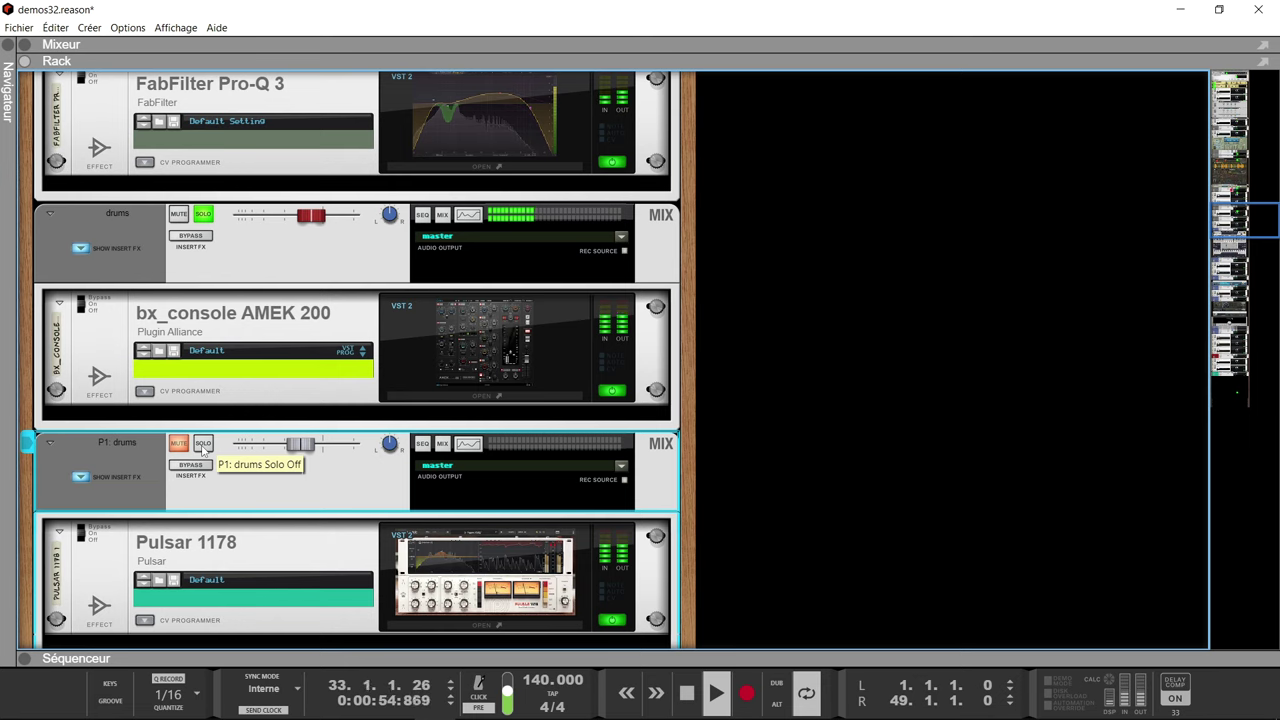
click(203, 446)
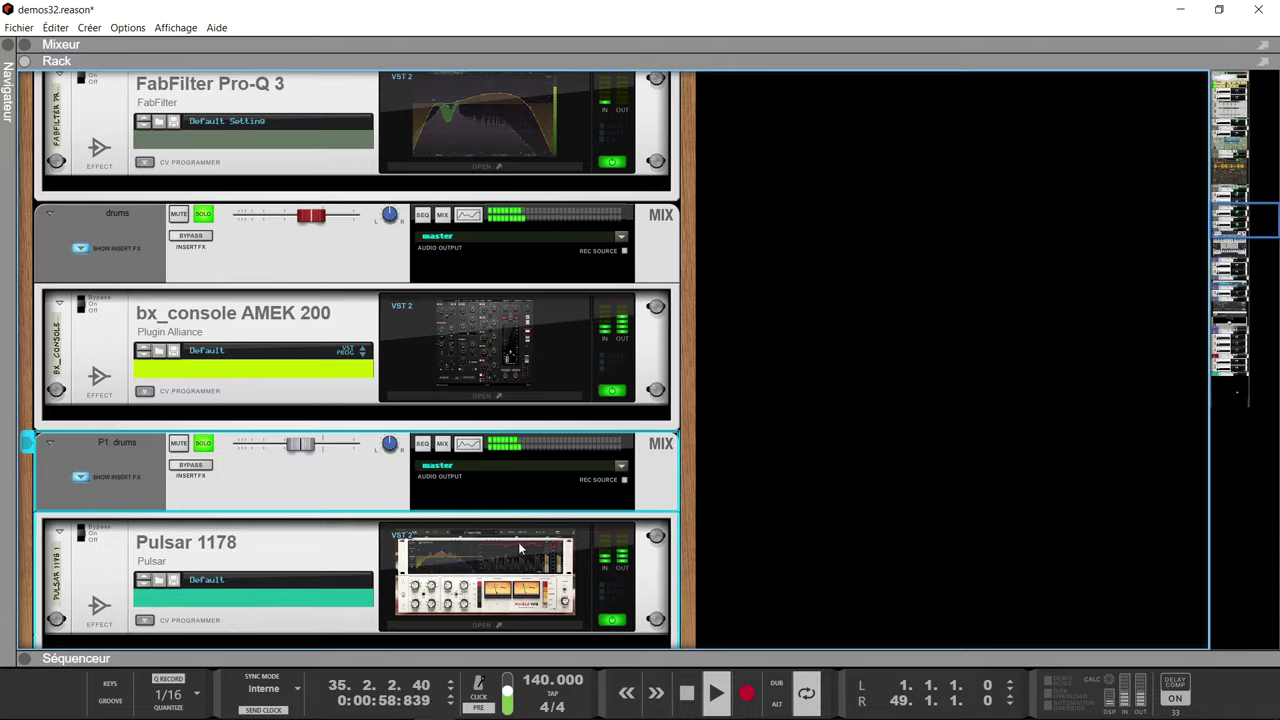
Return to SNARE2 in the rack, compare its insert effects bypassed and re-enabled, and stop playback
scroll(518, 542, up, 15)
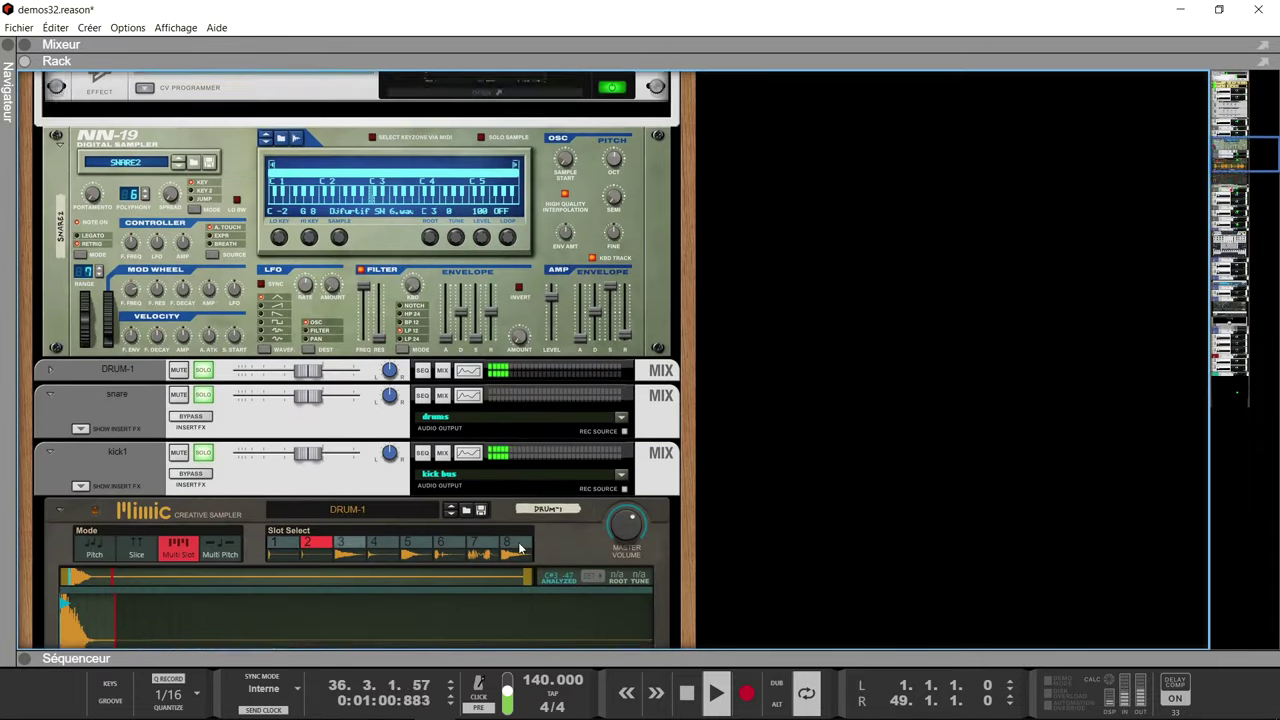
scroll(518, 542, up, 8)
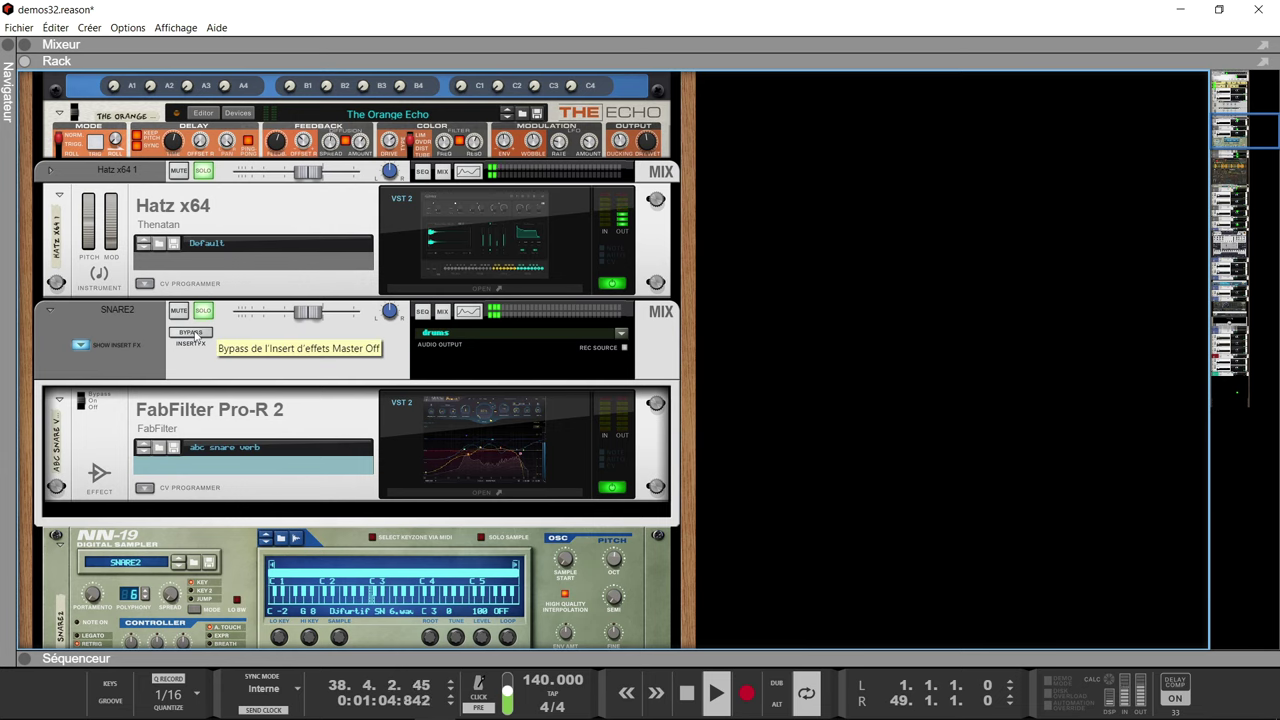
click(191, 333)
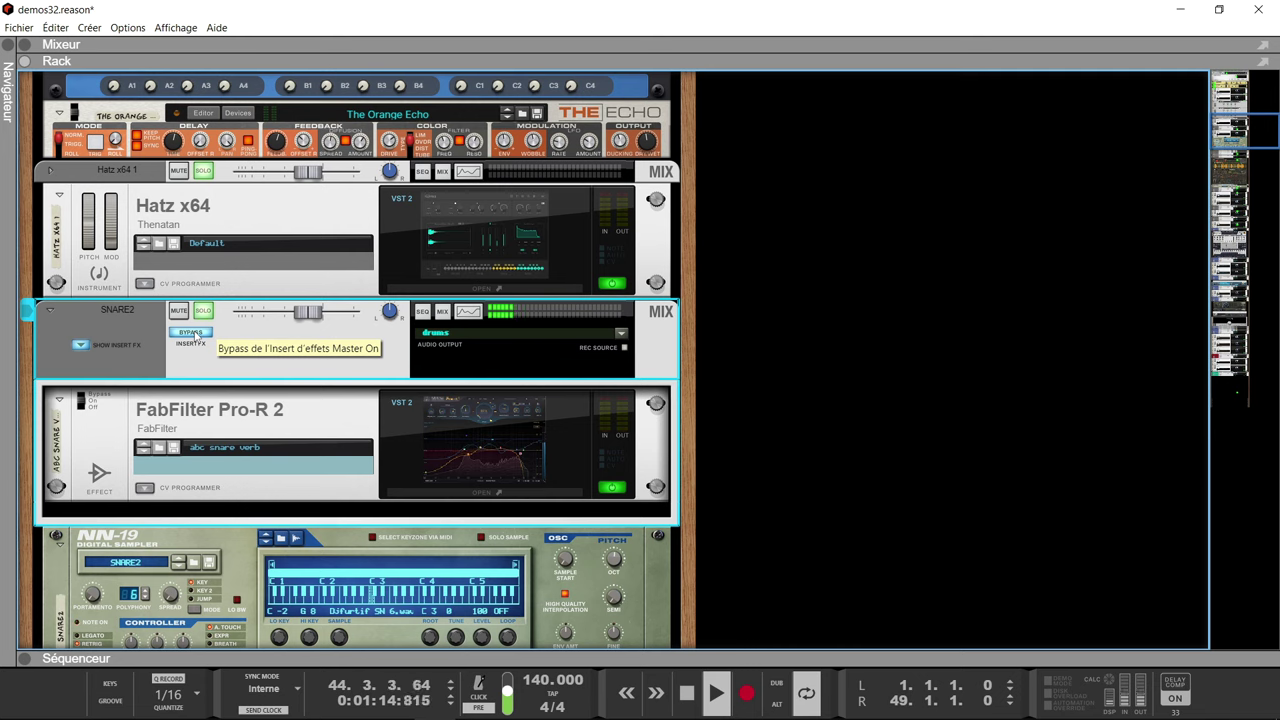
click(191, 332)
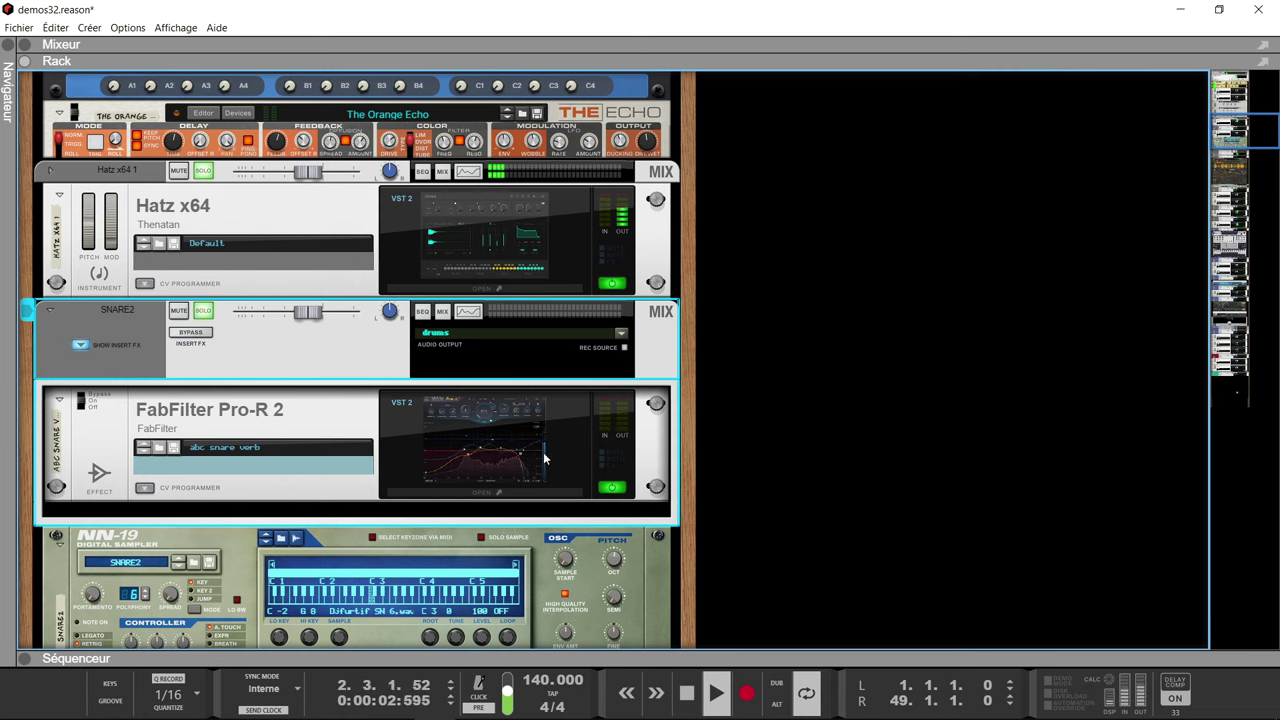
key(space)
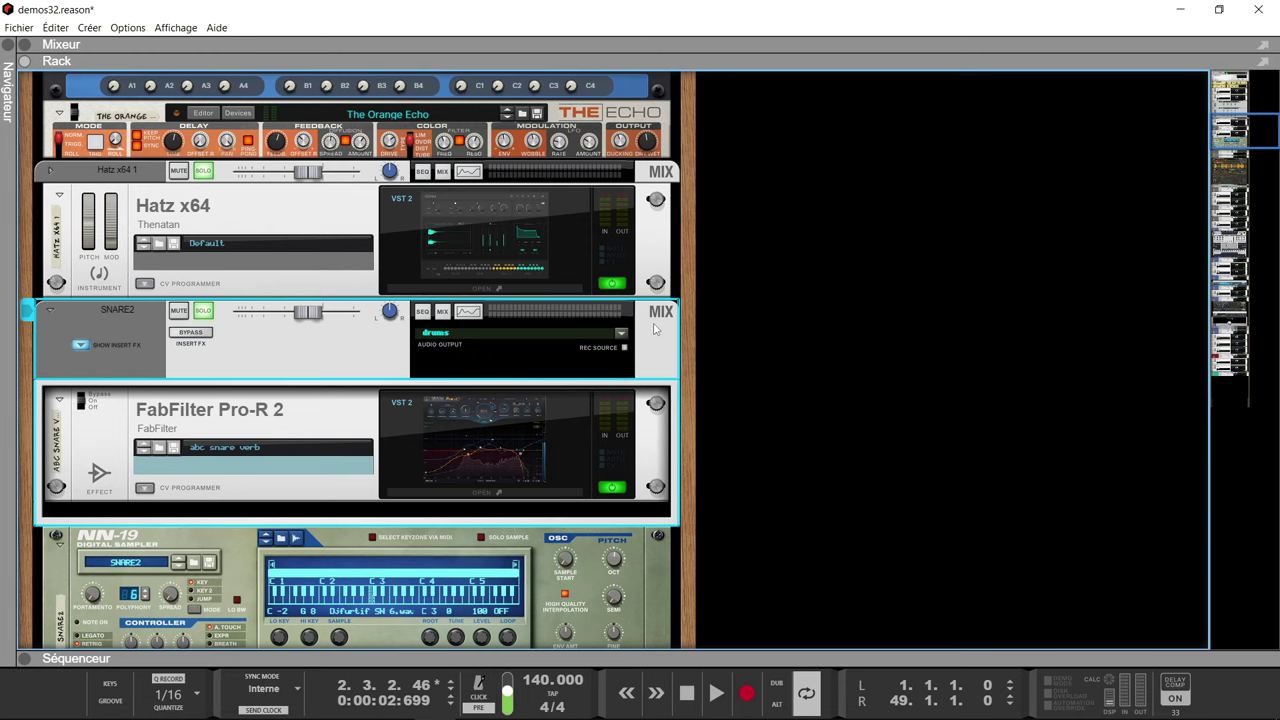
Show the mixer, turn off solo on all channels, and play the full song from the start
scroll(363, 502, down, 15)
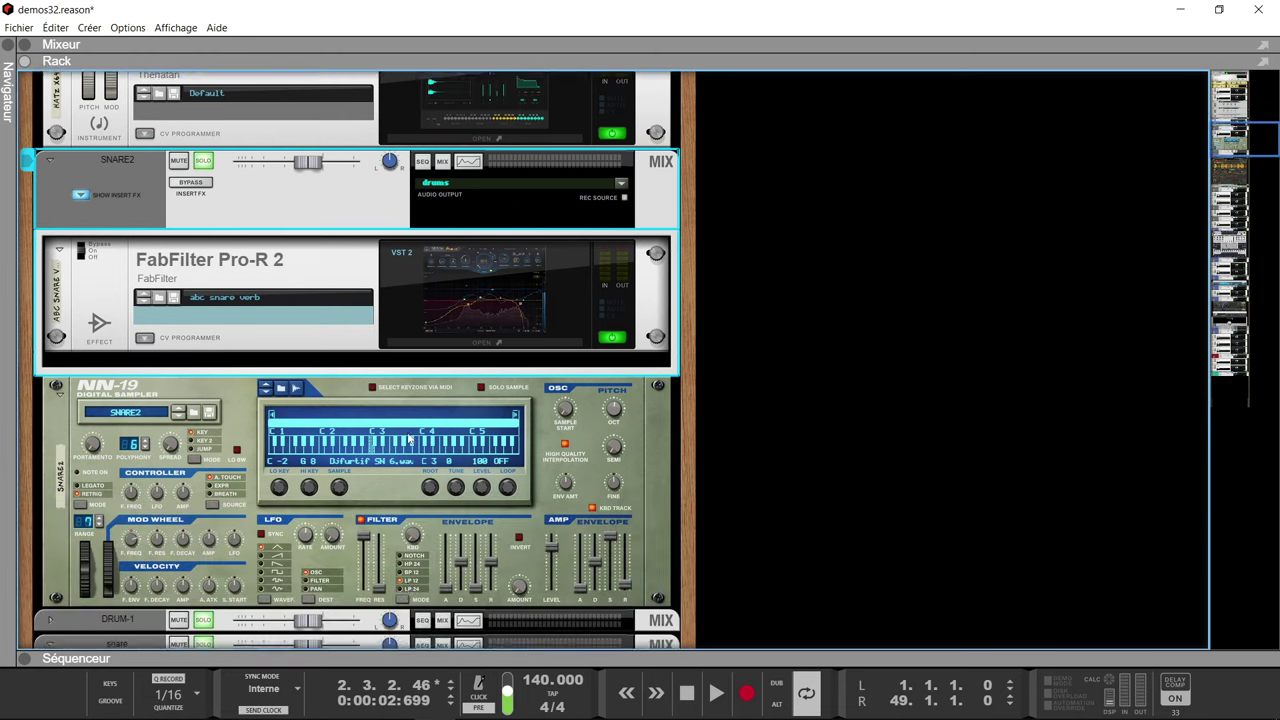
scroll(407, 432, down, 5)
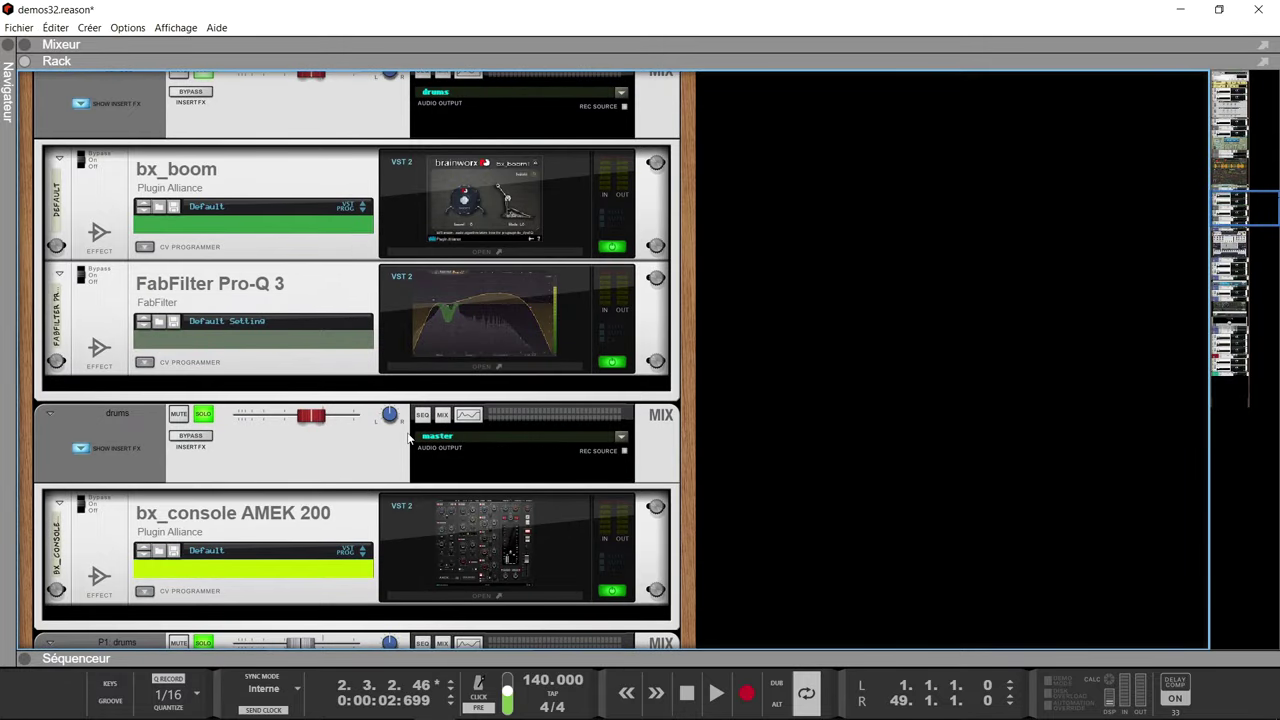
key(F5)
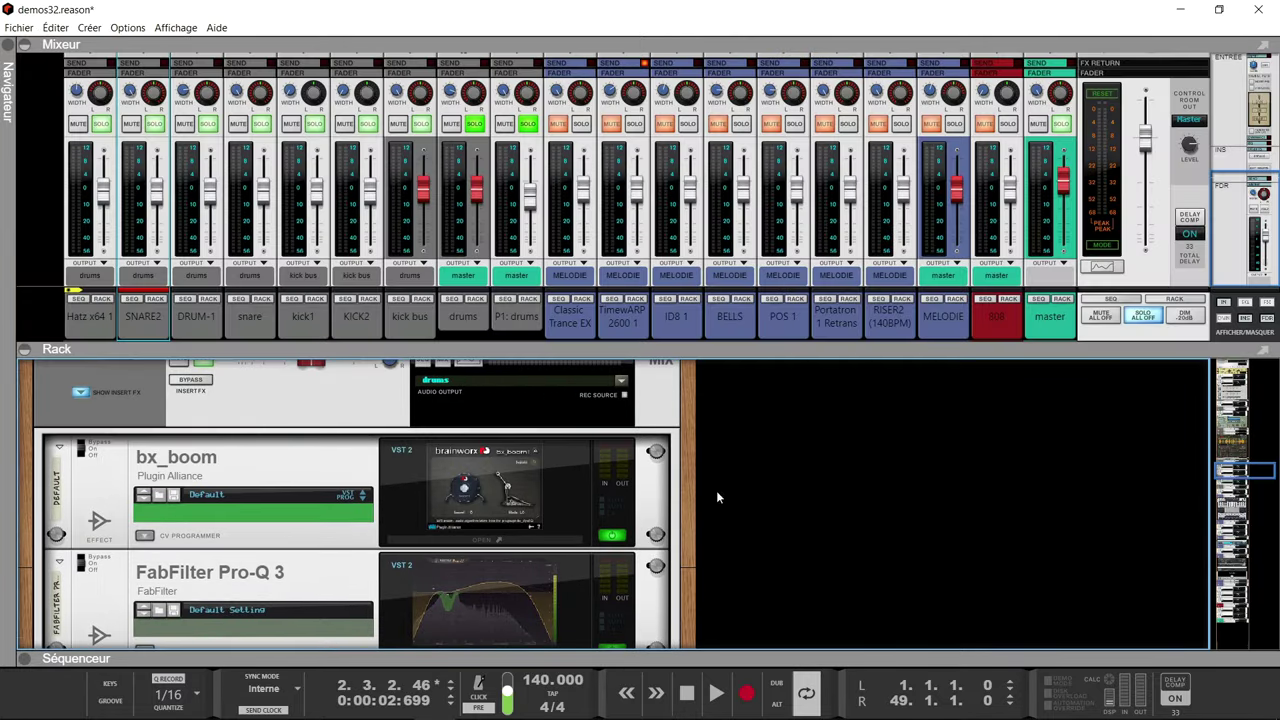
click(1141, 315)
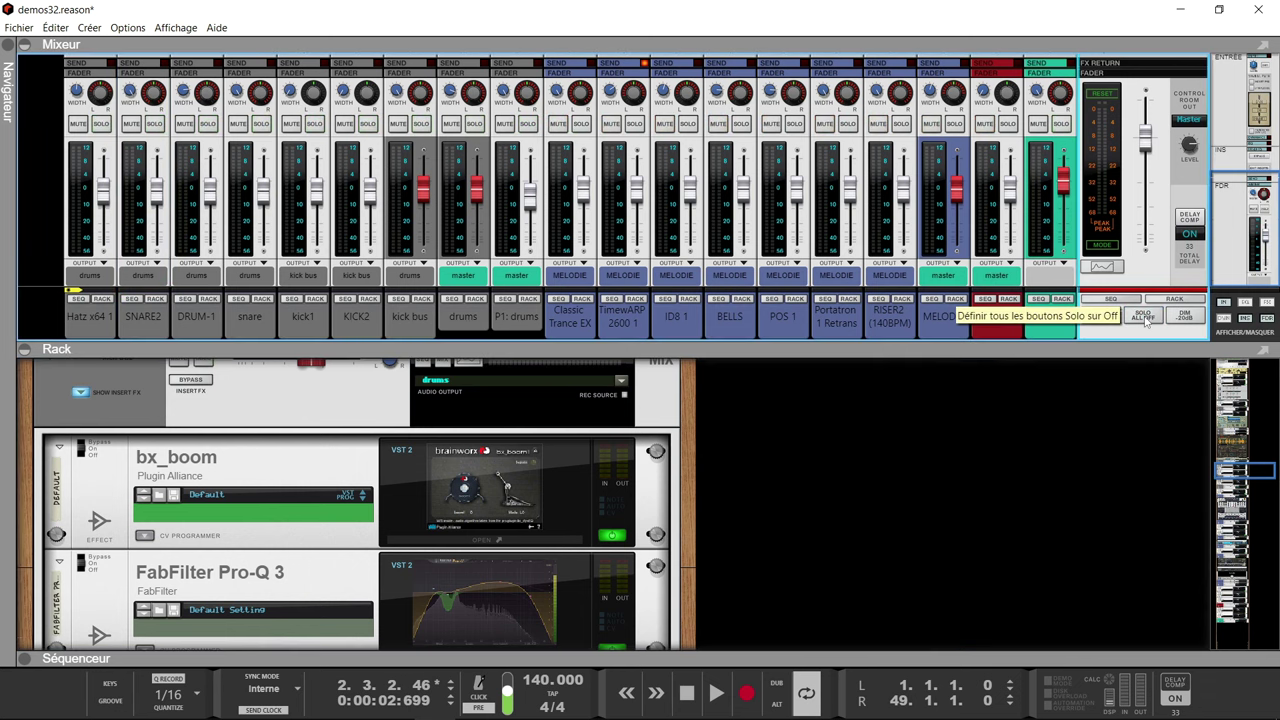
key(KP_0)
key(space)
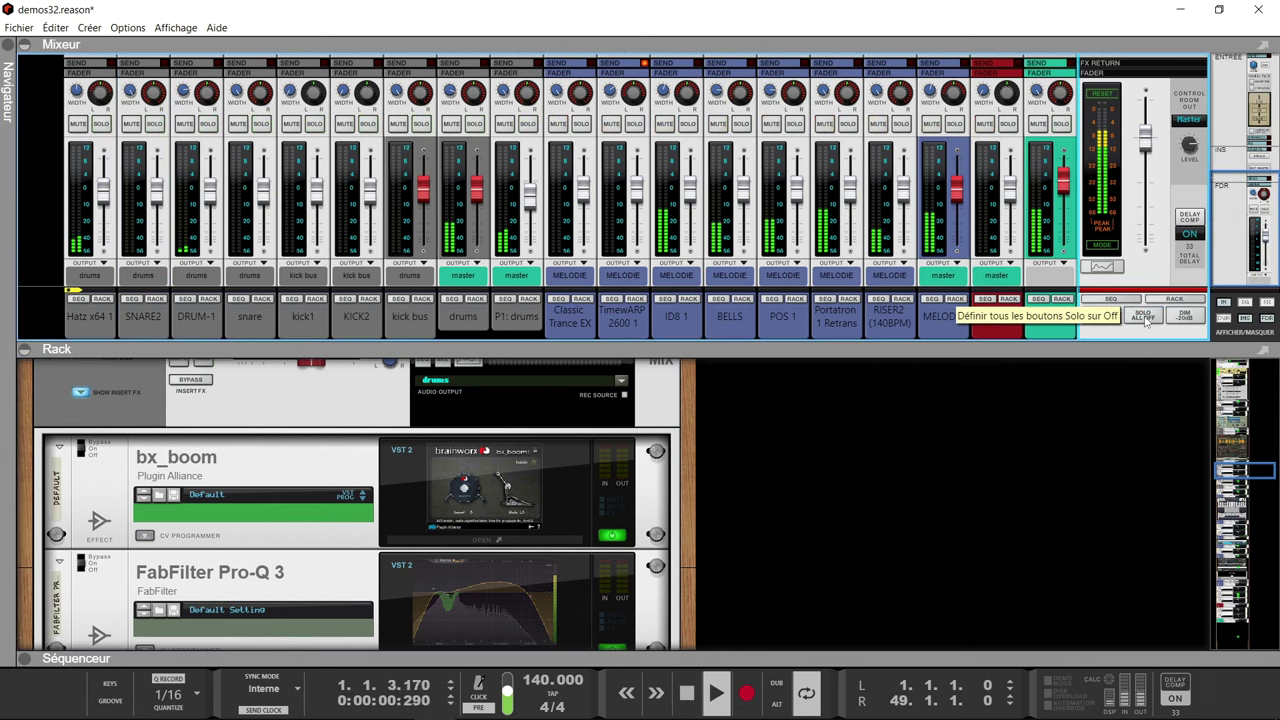
Open the LEVELS meter from the master section's insert effects and watch the stereo image while the song plays
scroll(1148, 248, up, 3)
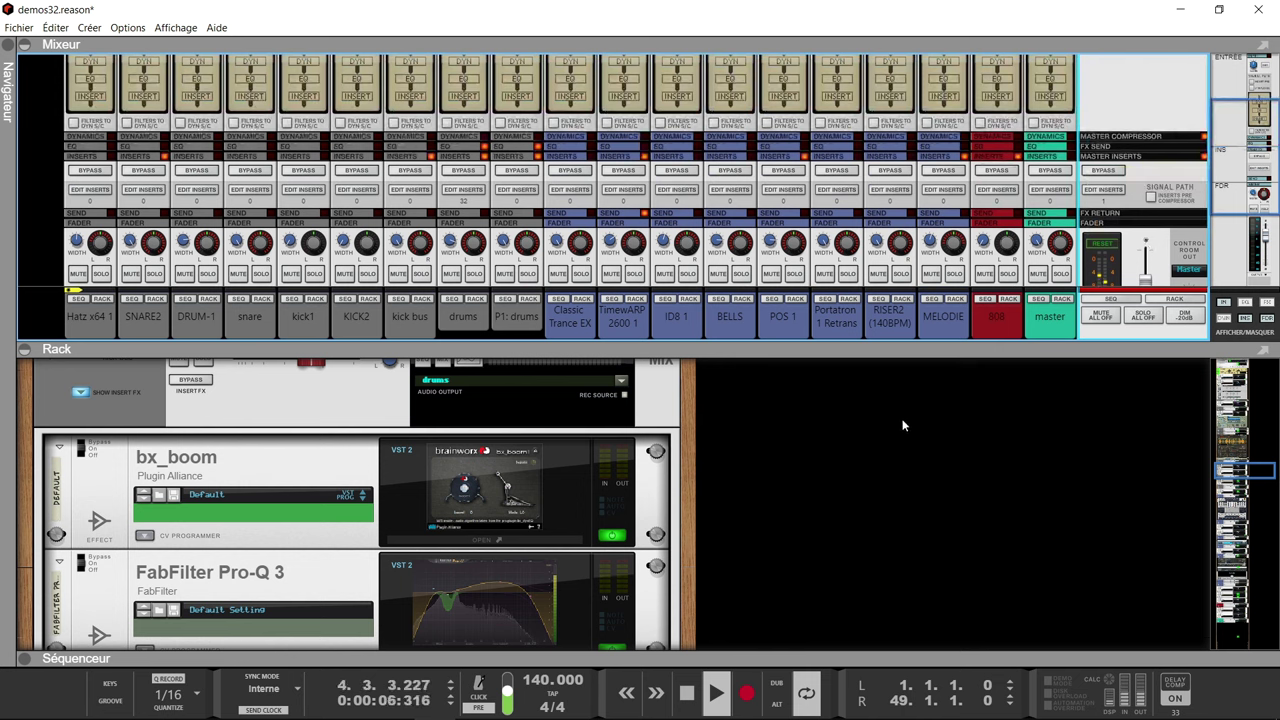
scroll(902, 425, up, 10)
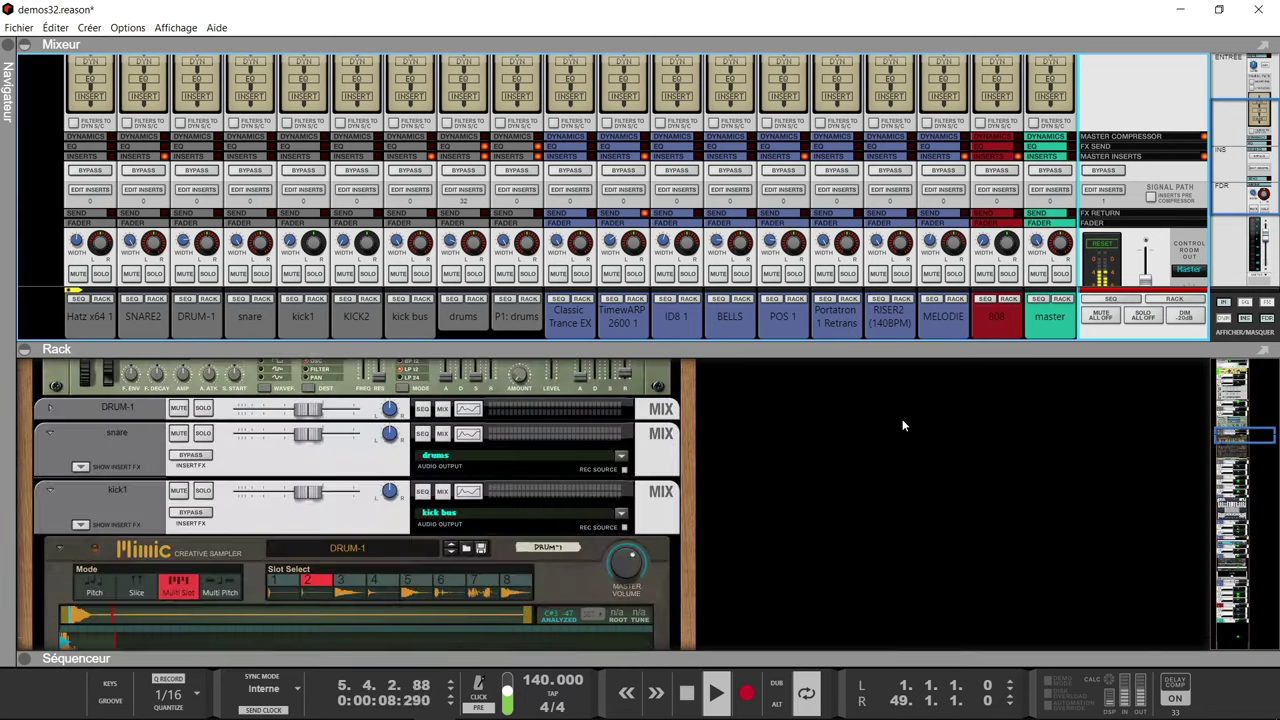
scroll(902, 425, up, 10)
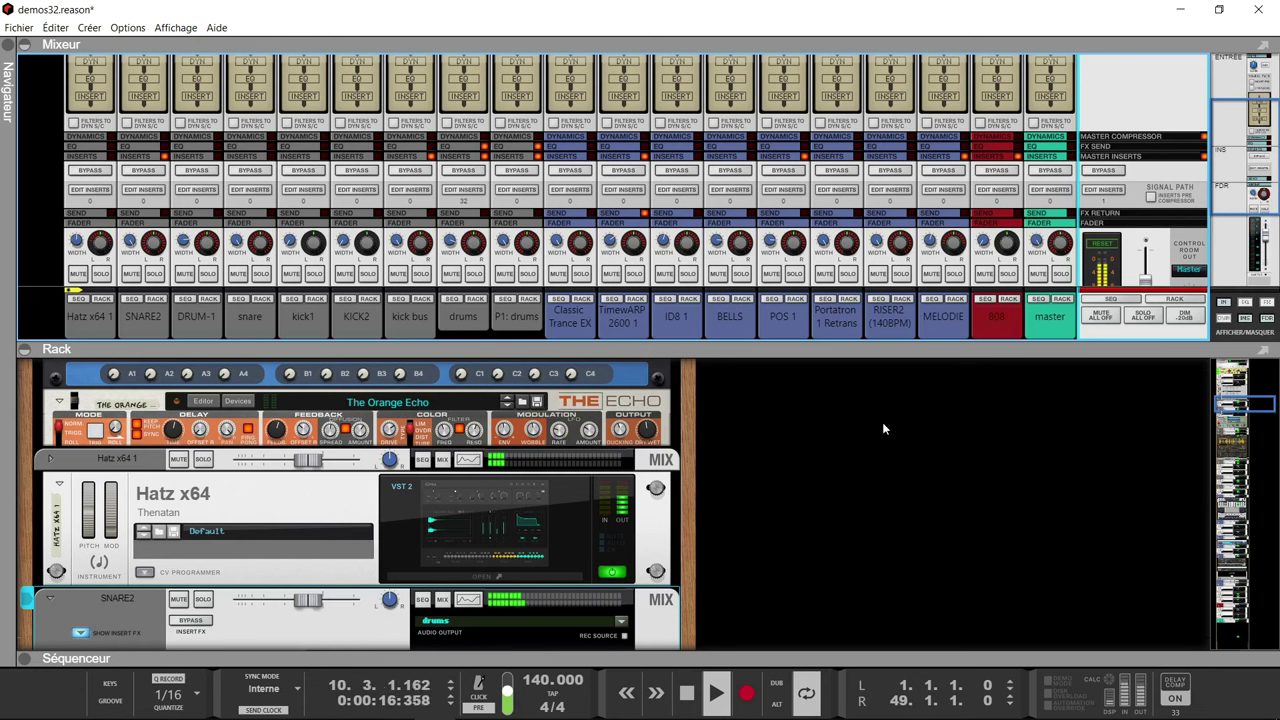
scroll(836, 428, up, 10)
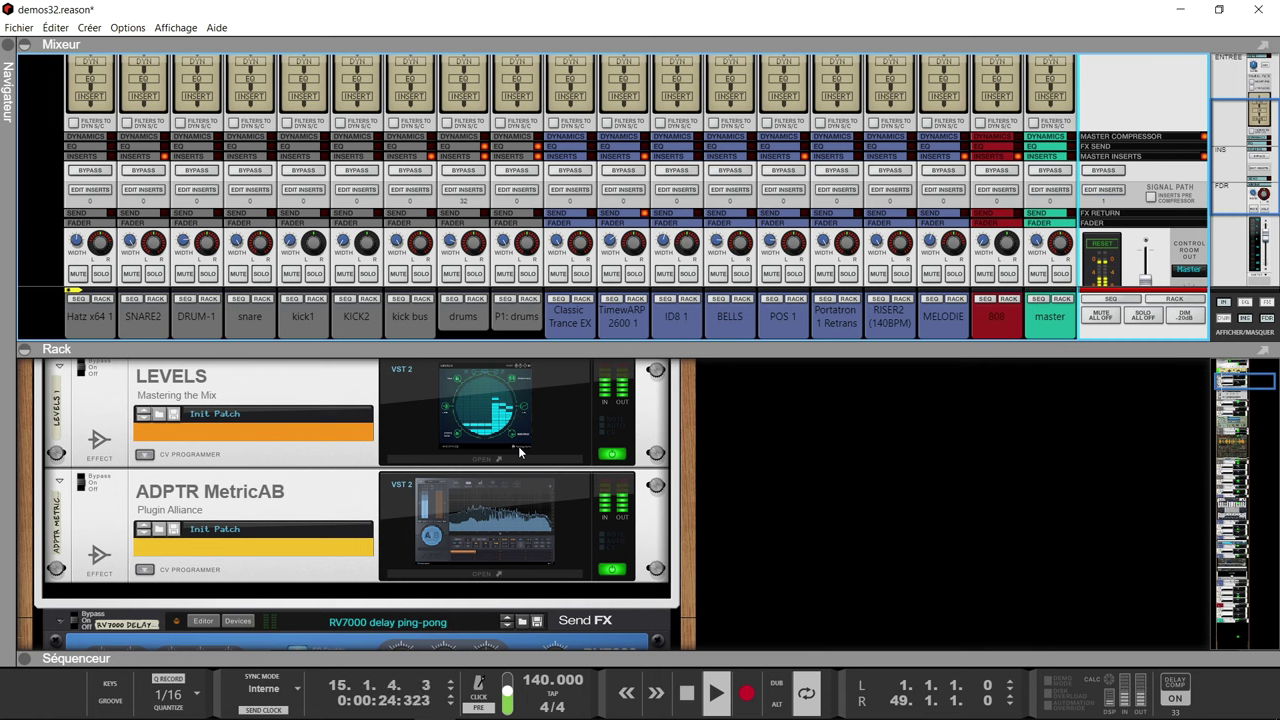
click(518, 451)
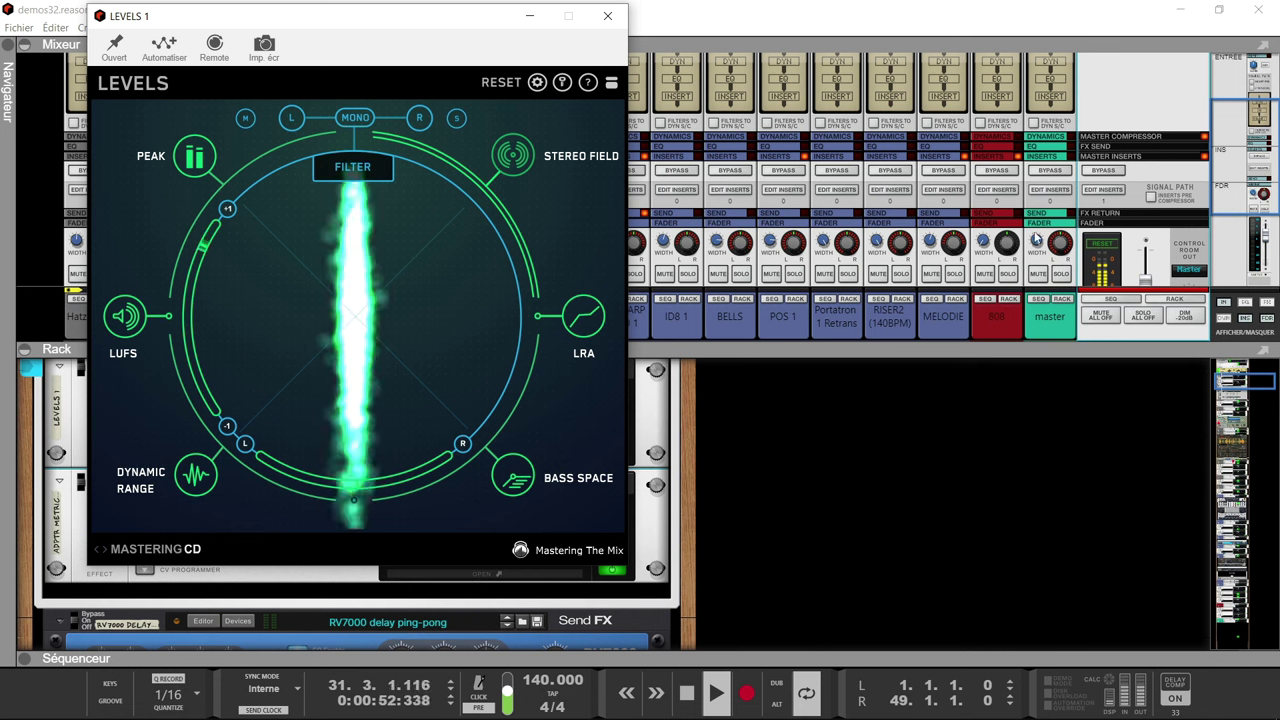
Mute and unmute the 808 channel during playback to compare the stereo image in LEVELS without and with it
click(985, 280)
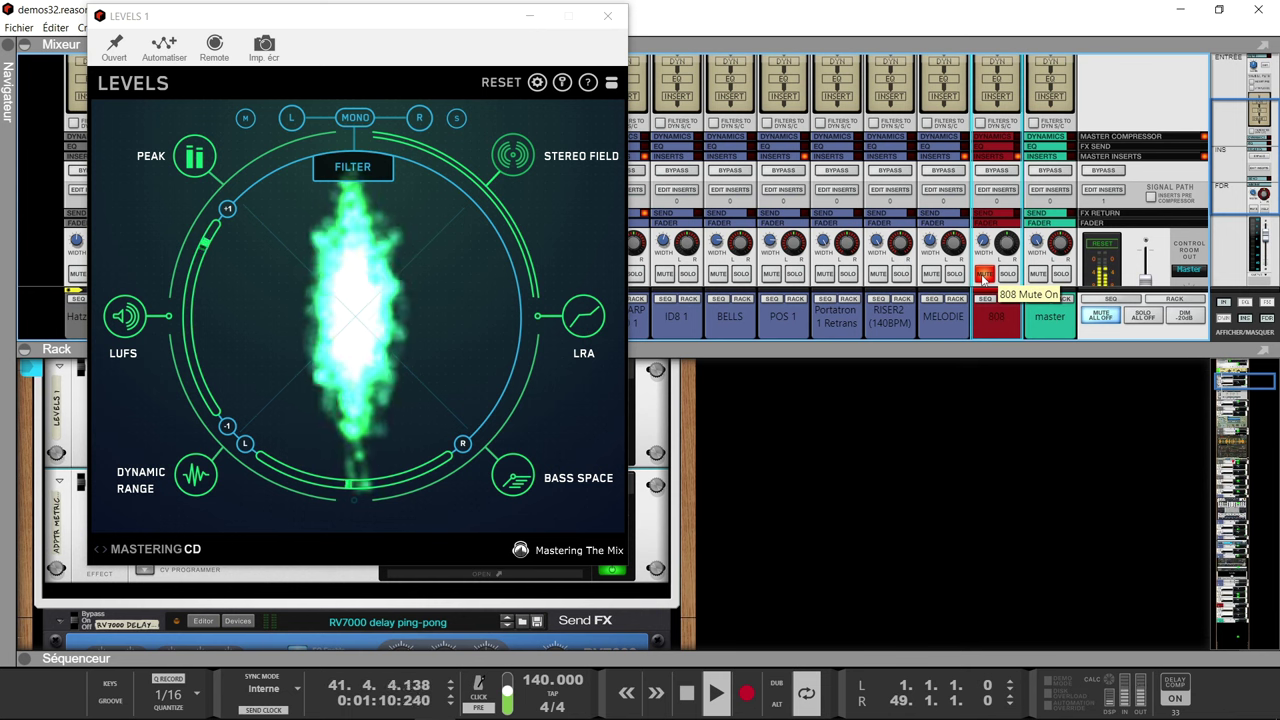
click(984, 276)
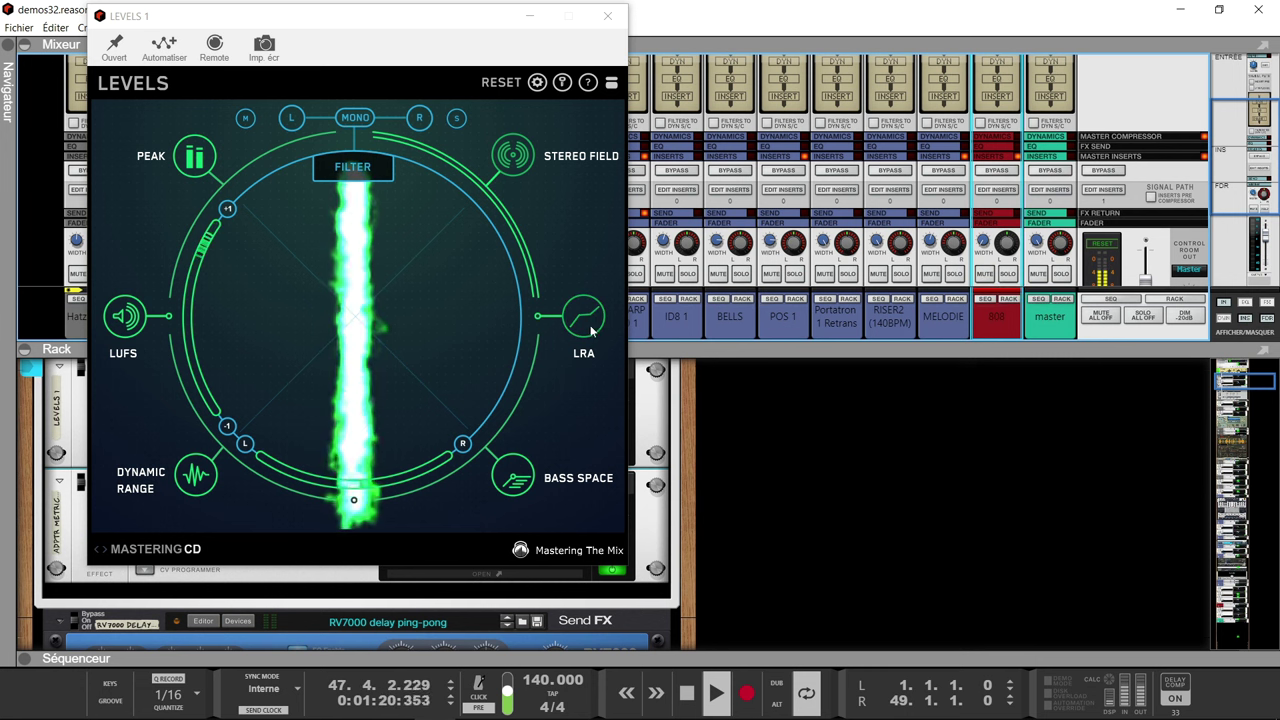
mouse_move(600, 330)
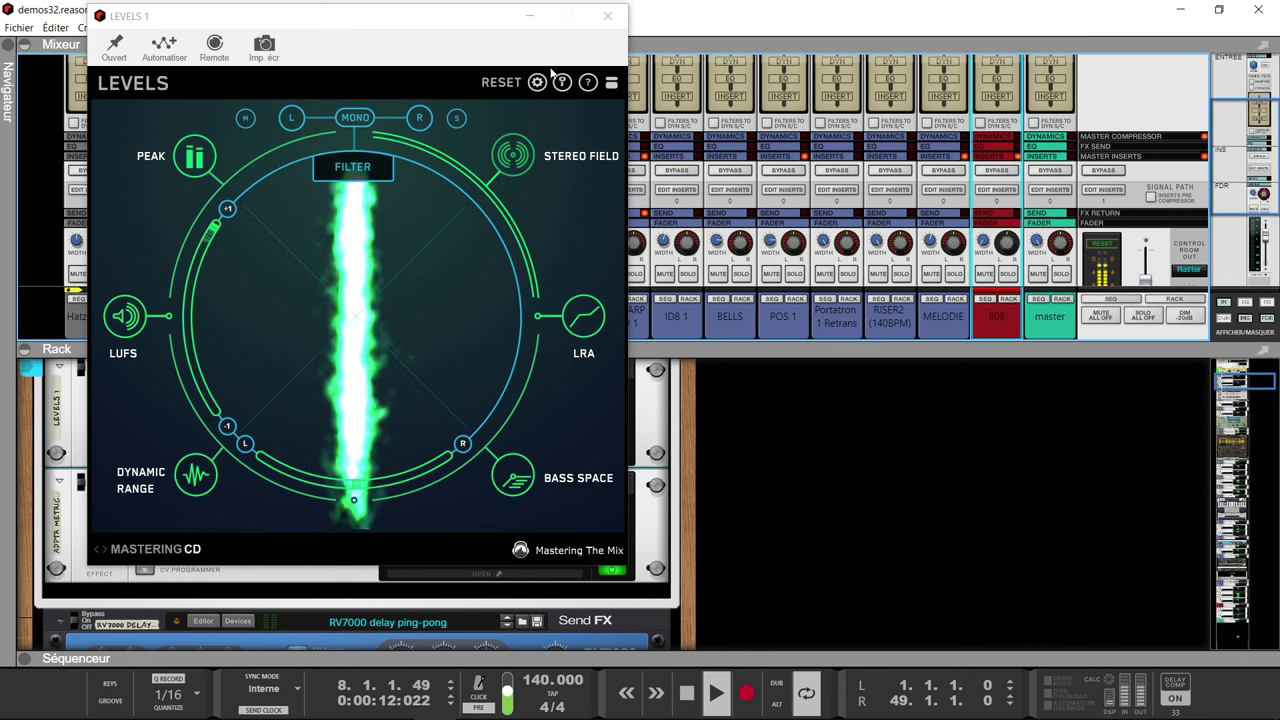
Close the LEVELS meter and view the MClass Stereo Imager and Maximizer in the master inserts
click(607, 19)
scroll(752, 457, up, 5)
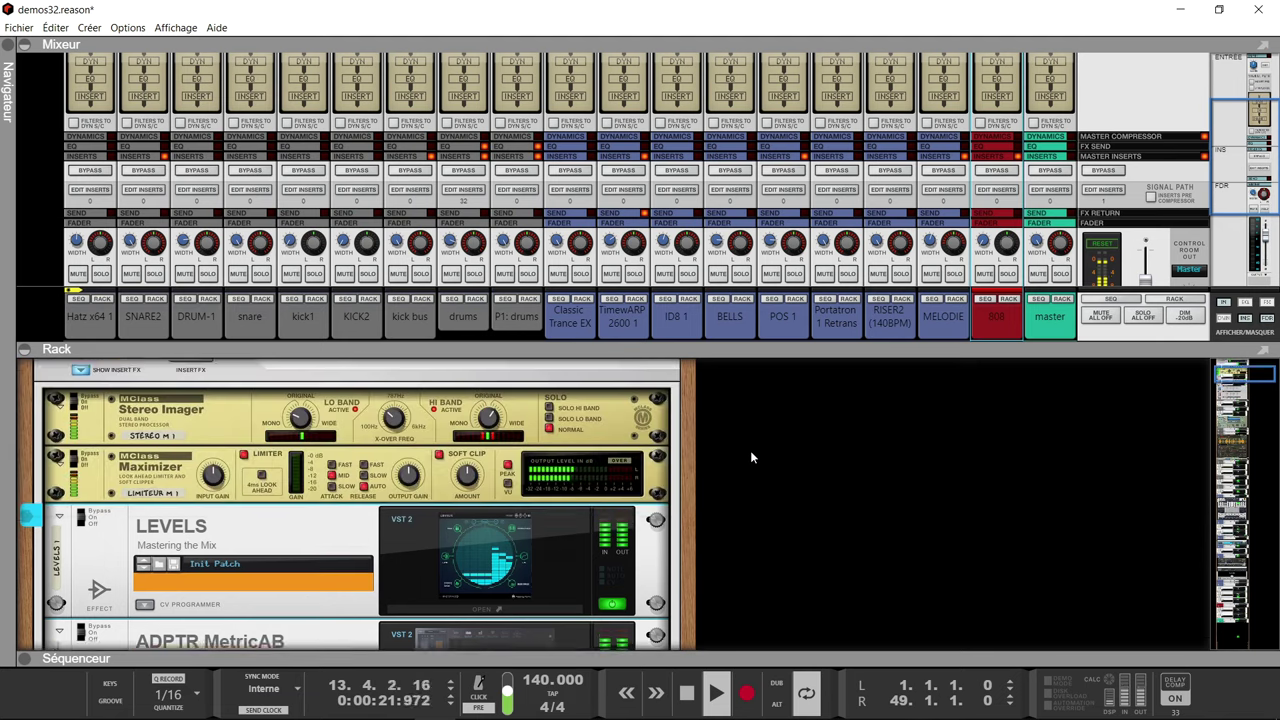
scroll(752, 457, down, 2)
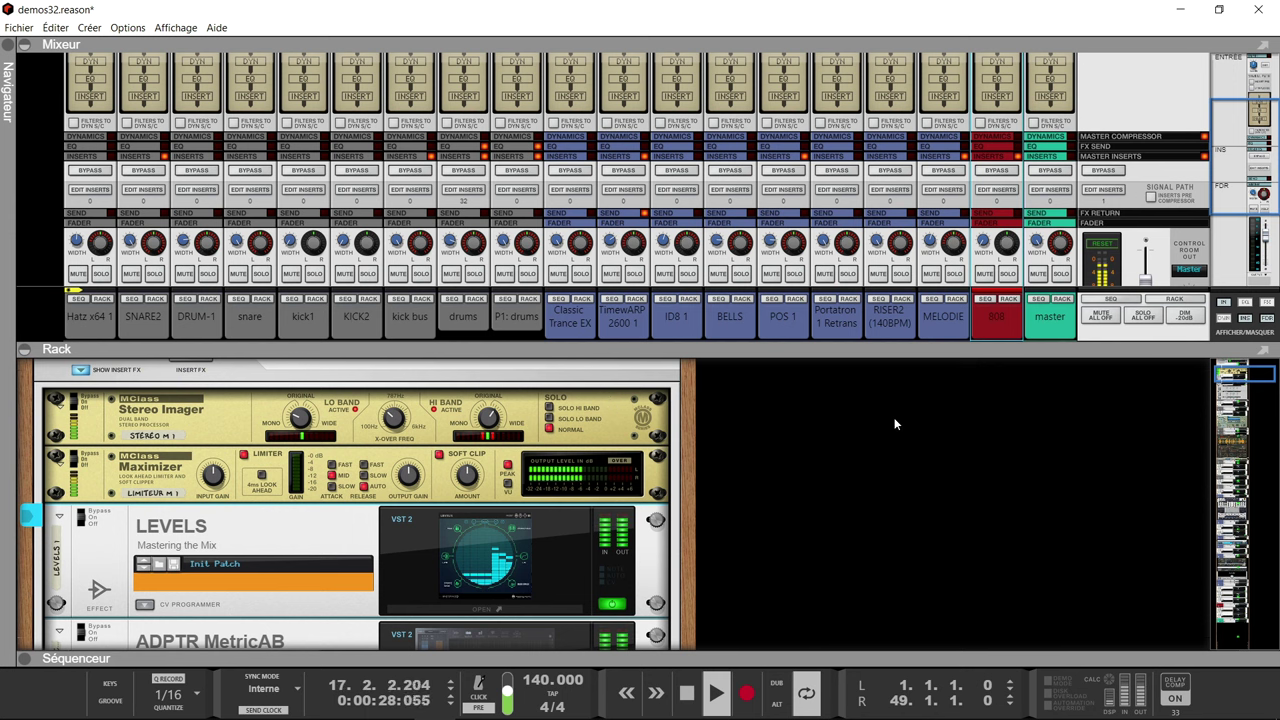
Open the editor of the FabFilter Pro-R 2 with the abc snare verb preset on SNARE2, and stop playback
scroll(895, 424, down, 10)
scroll(895, 424, down, 5)
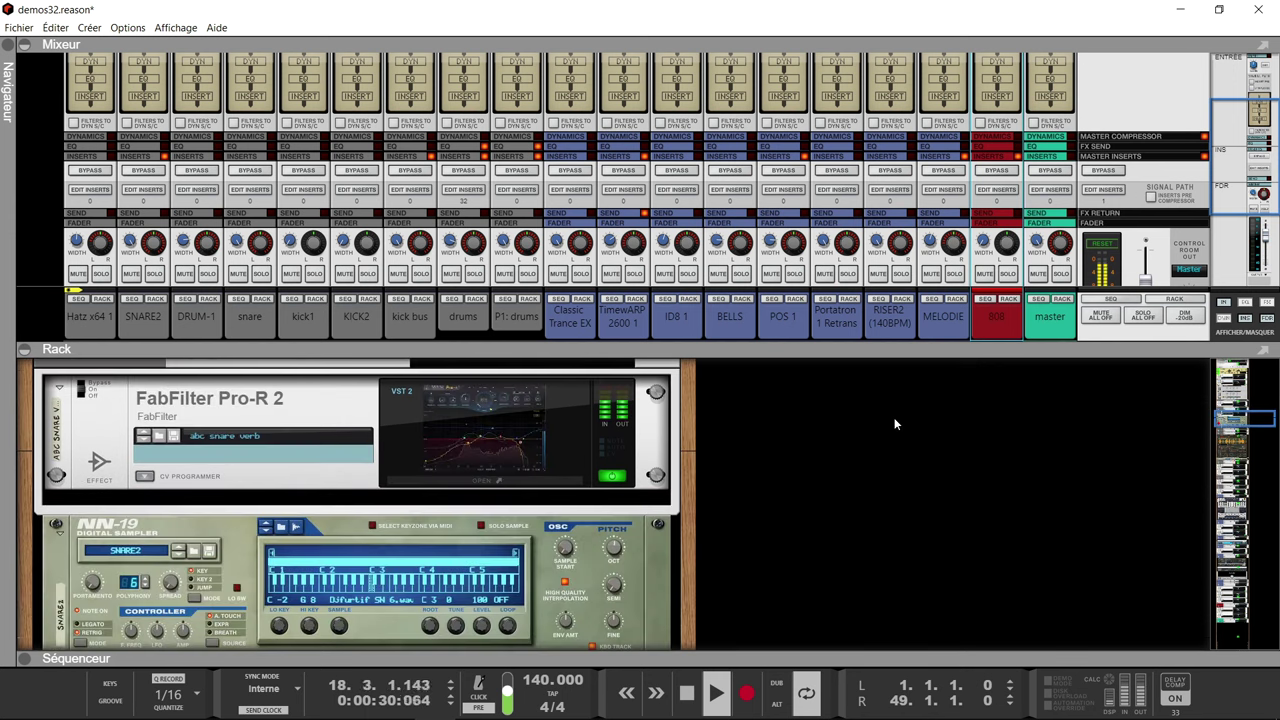
scroll(895, 424, up, 1)
double_click(495, 447)
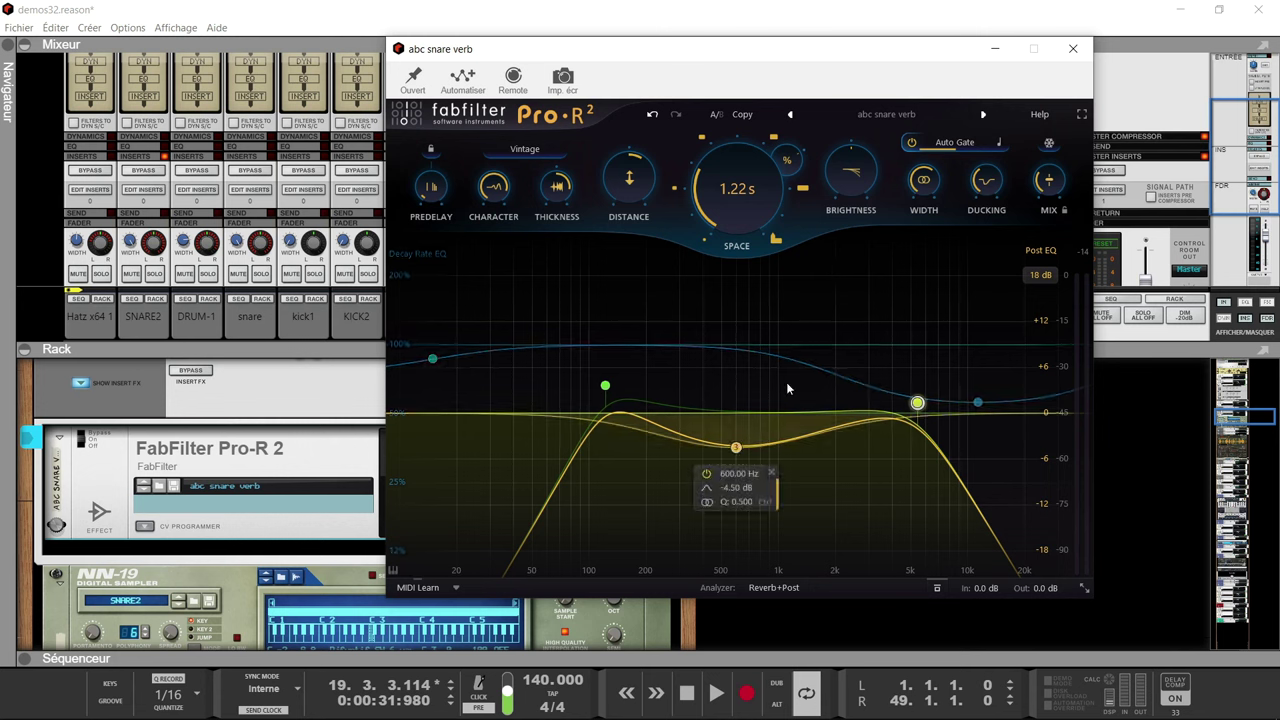
Review the reverb's Space and Predelay controls and the note-sync options for Auto Gate and Predelay
mouse_move(854, 175)
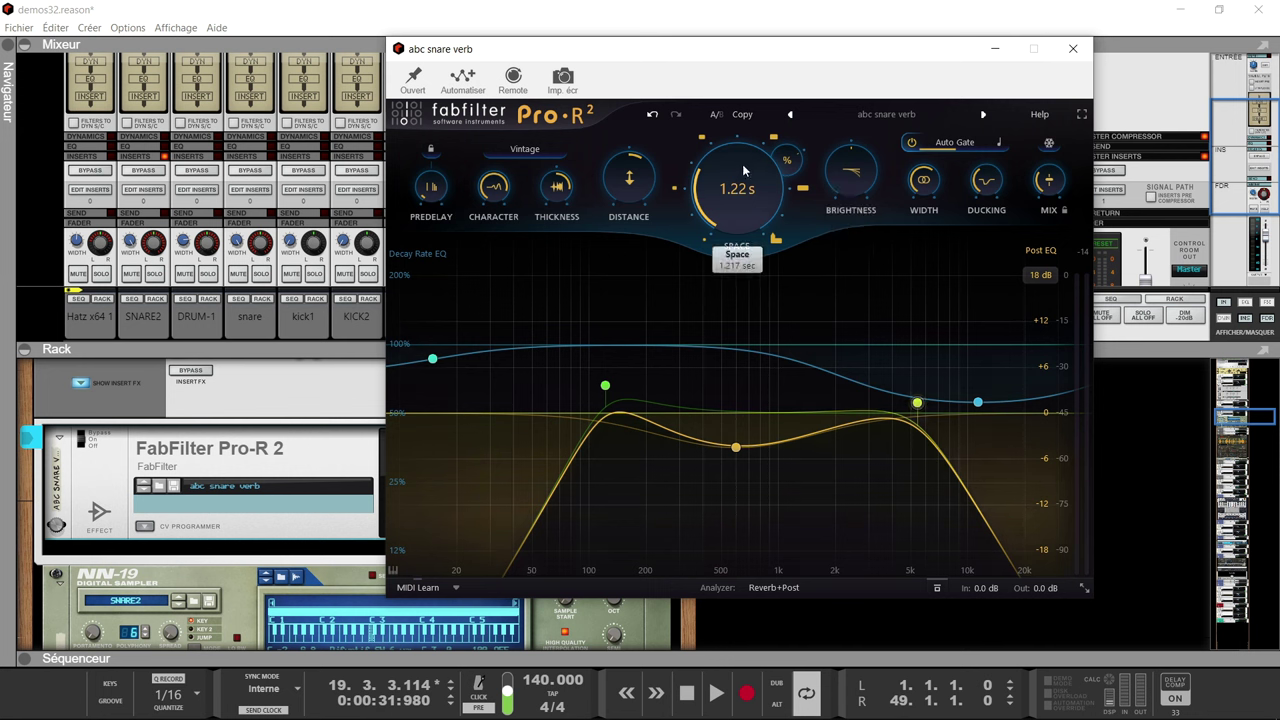
mouse_move(718, 214)
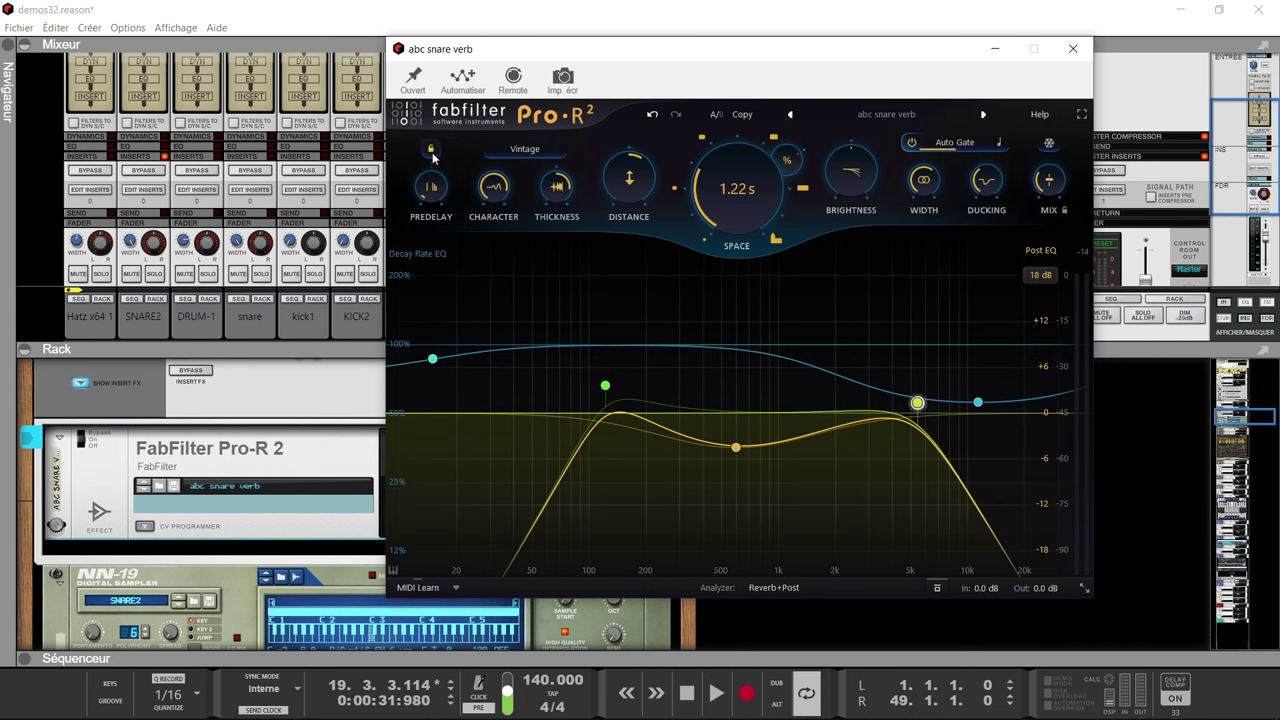
mouse_move(432, 153)
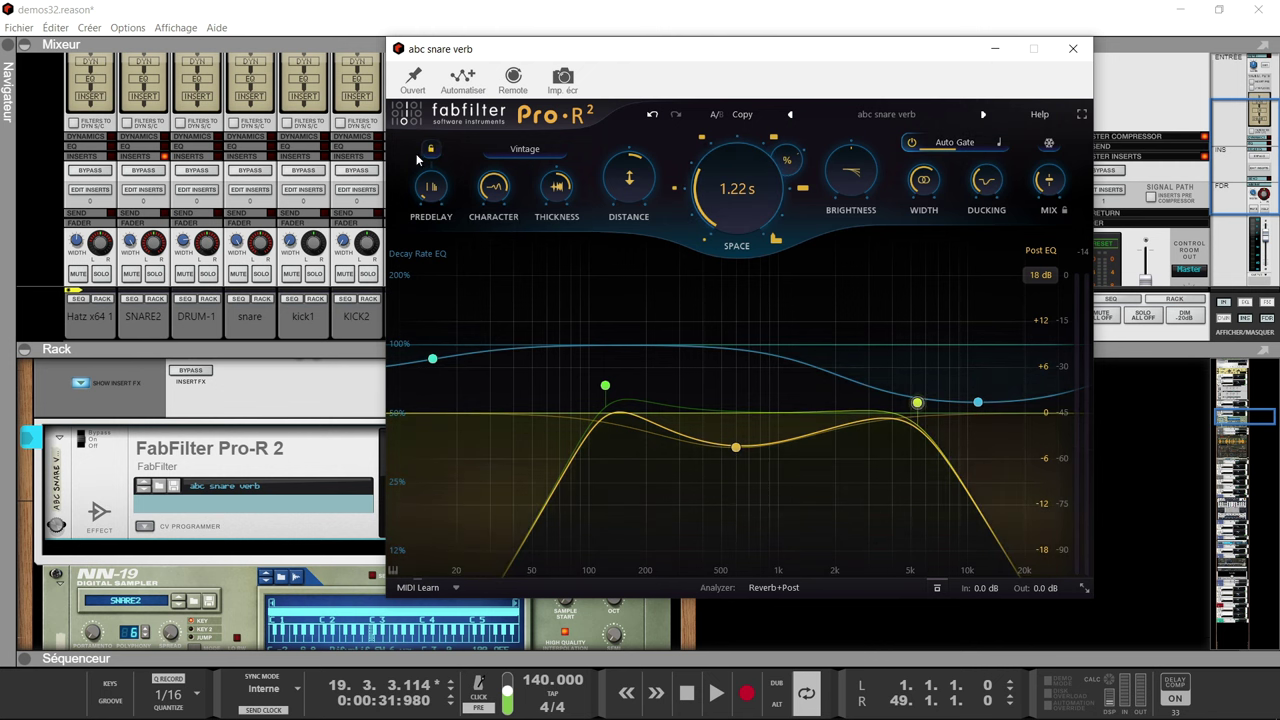
click(999, 143)
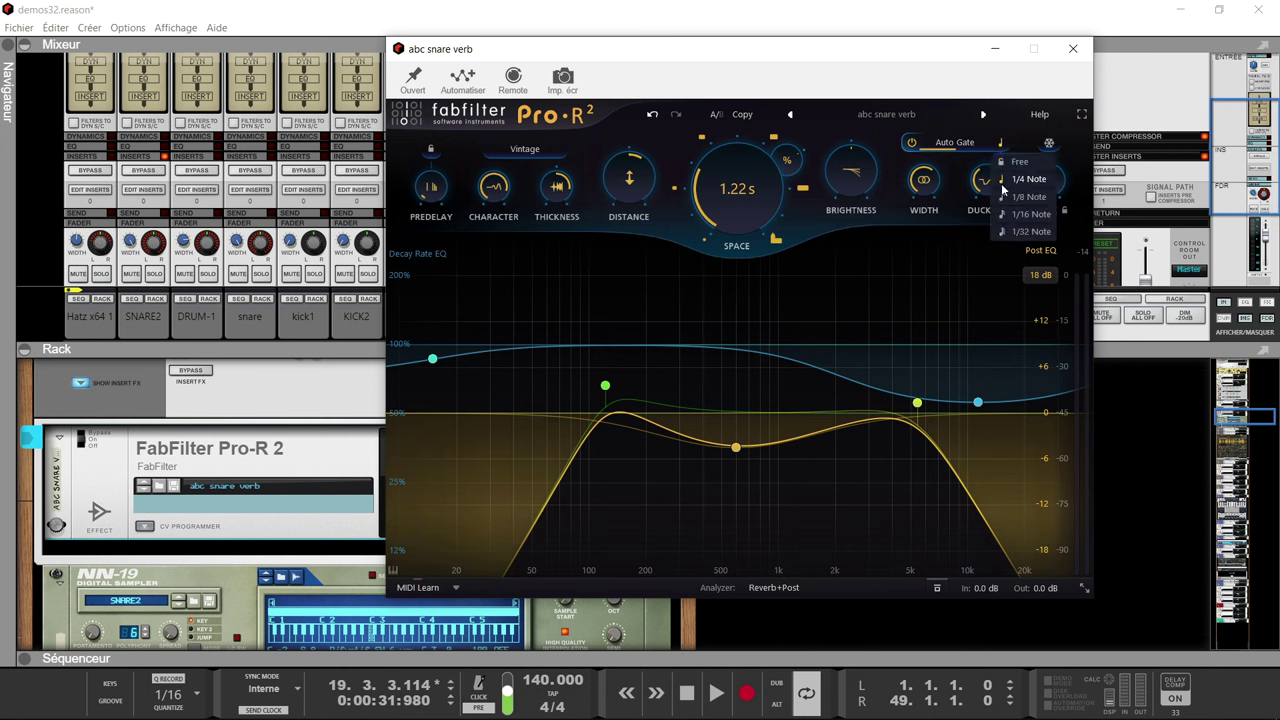
click(428, 152)
click(430, 151)
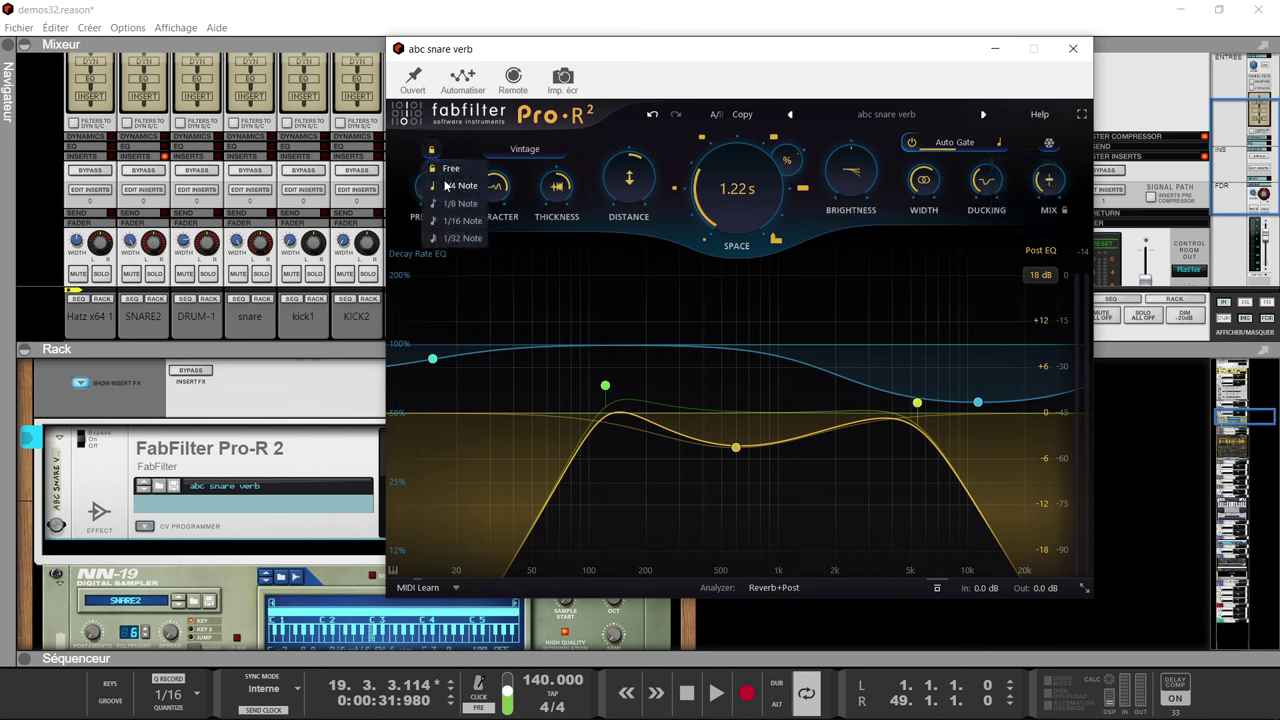
click(447, 187)
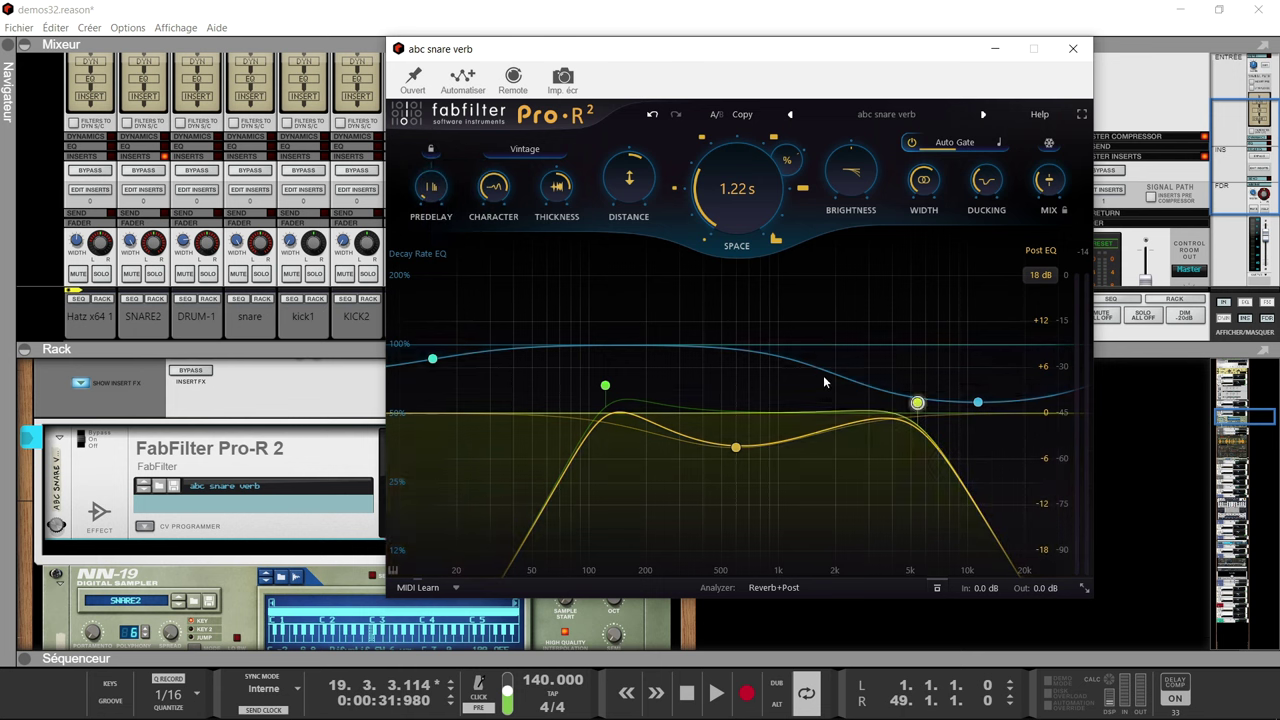
Examine the Pro-R 2's Mix control, the Post EQ and Decay Rate EQ bands, and the Space knob
mouse_move(860, 368)
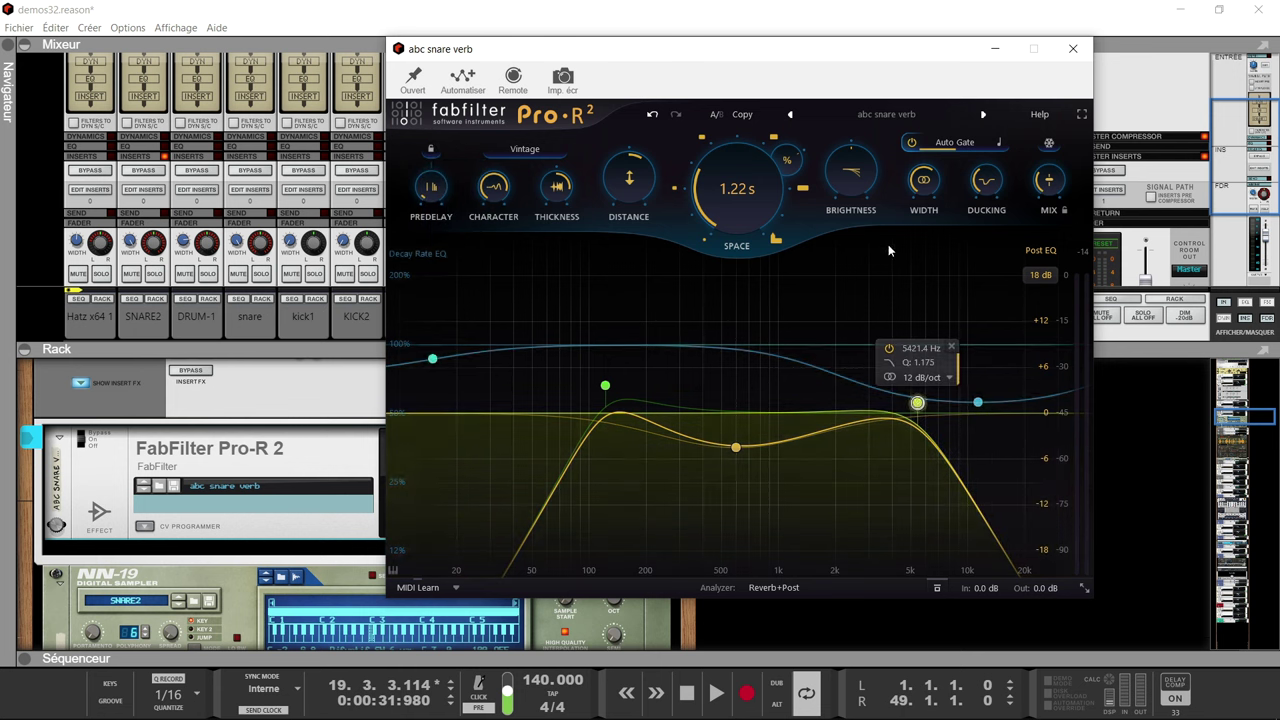
mouse_move(1043, 184)
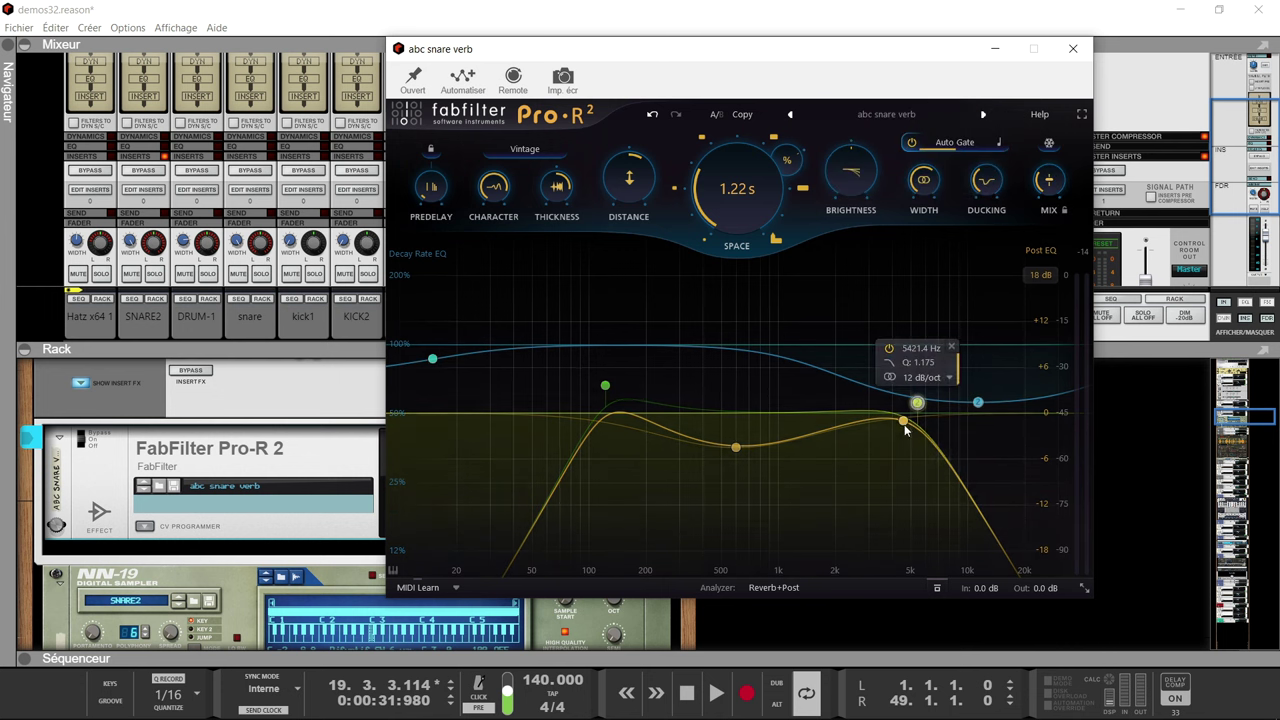
mouse_move(734, 450)
mouse_move(940, 400)
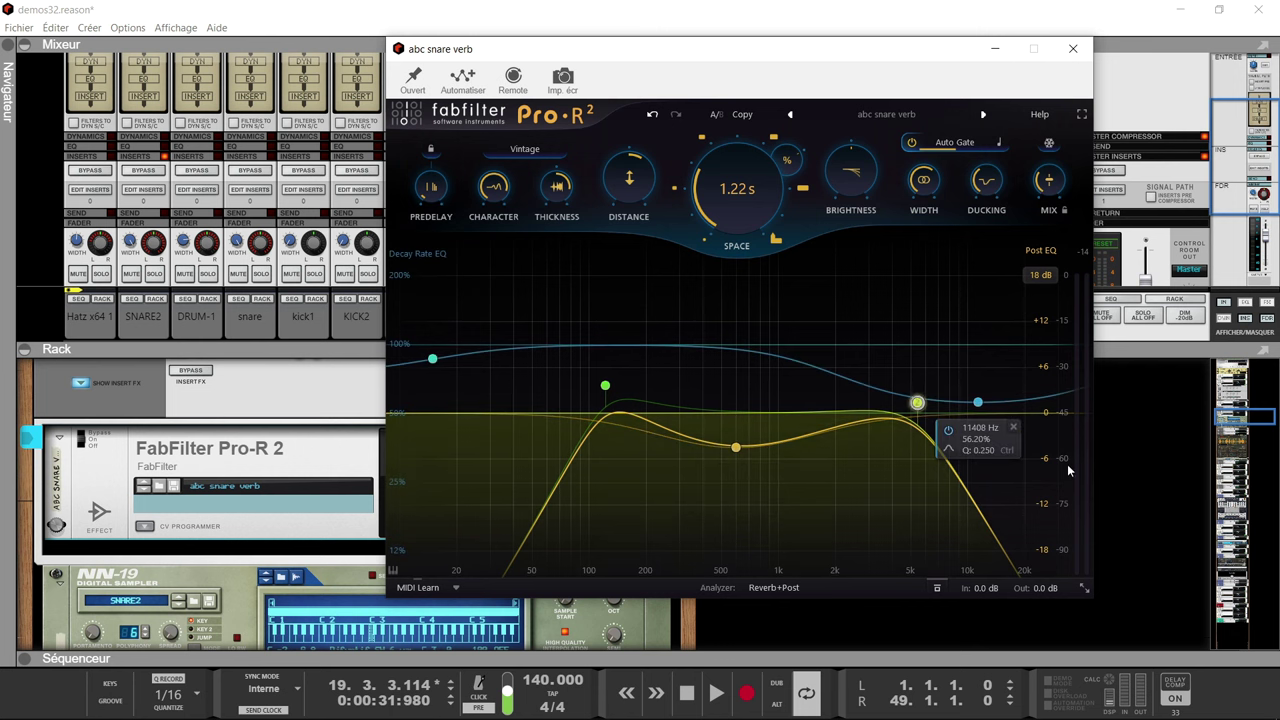
click(917, 403)
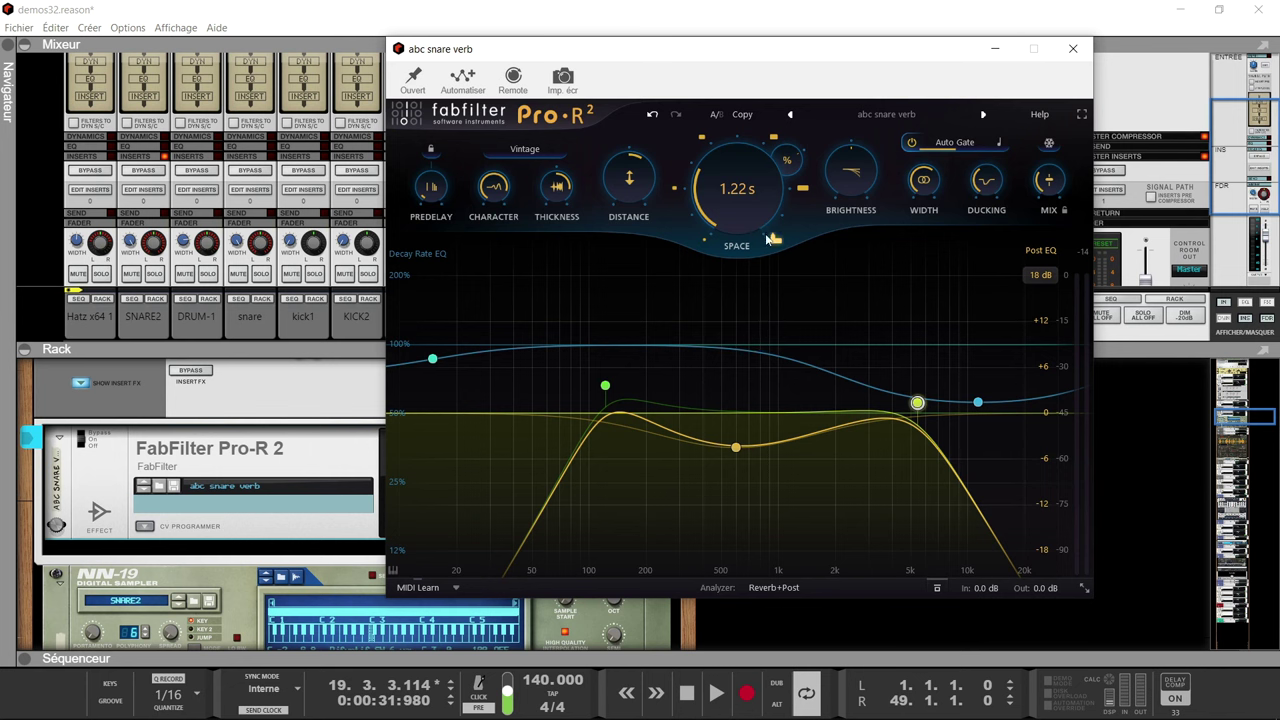
mouse_move(757, 217)
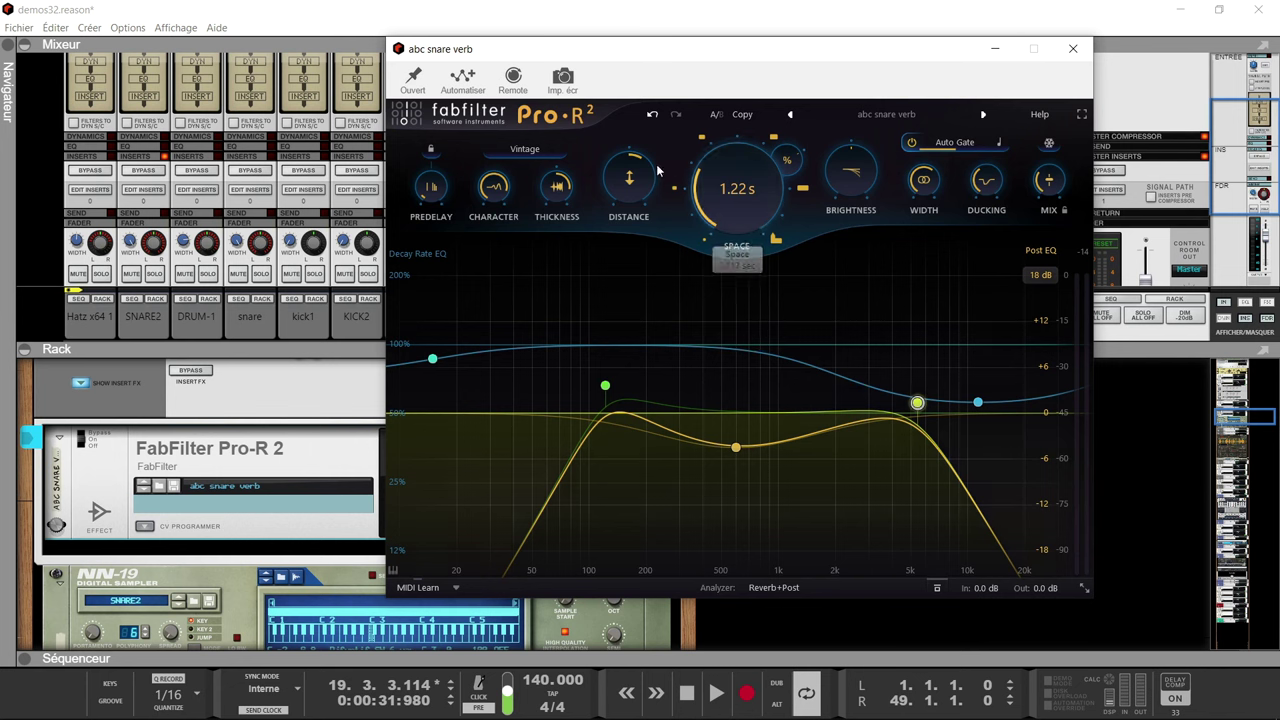